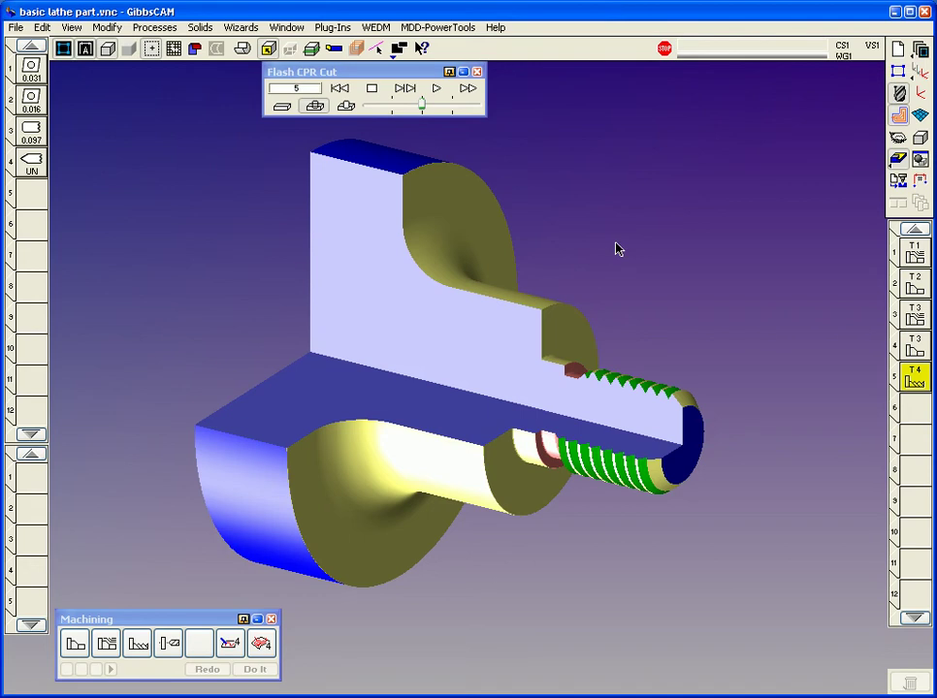
- Change the part's machine to C Axis Horizontal Lathe - Generic Shank and close the part setup
{"action": "middle_click_drag", "start_coordinate": [621, 404], "coordinate": [567, 425]}
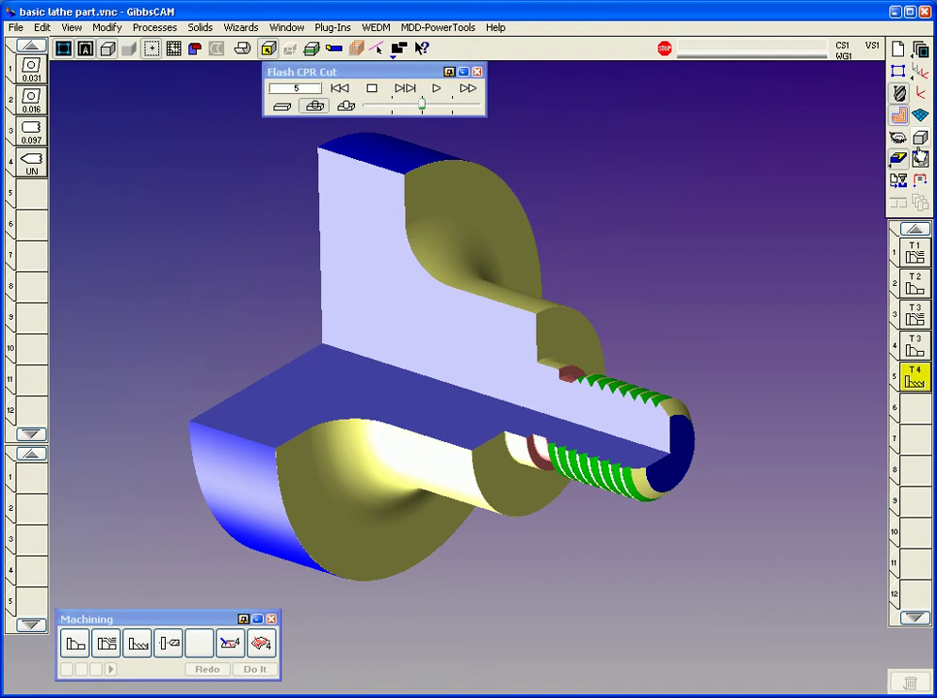
{"action": "left_click", "coordinate": [899, 53]}
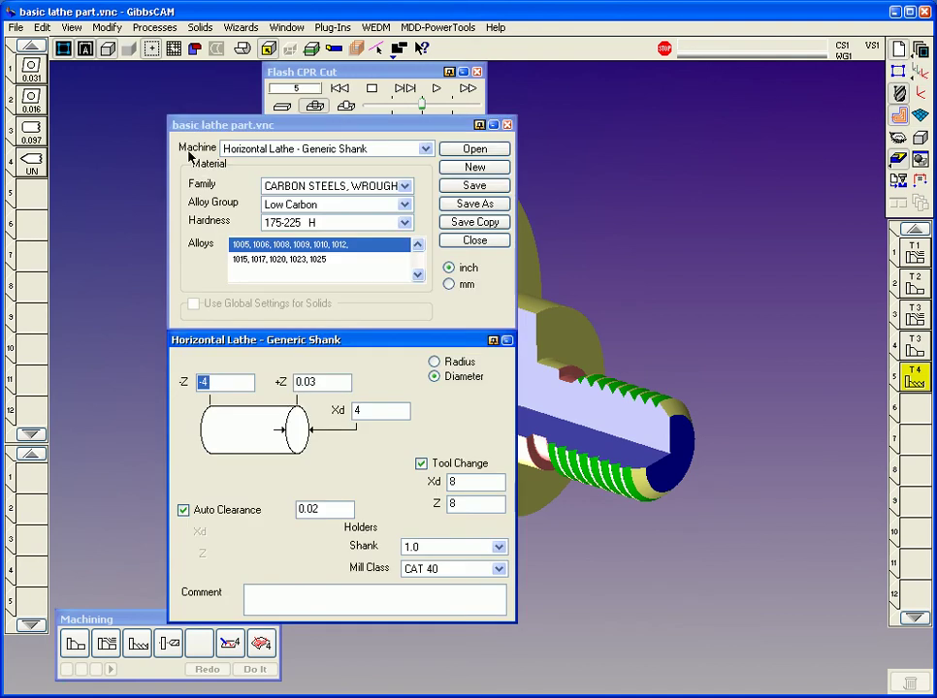
{"action": "left_click", "coordinate": [346, 150]}
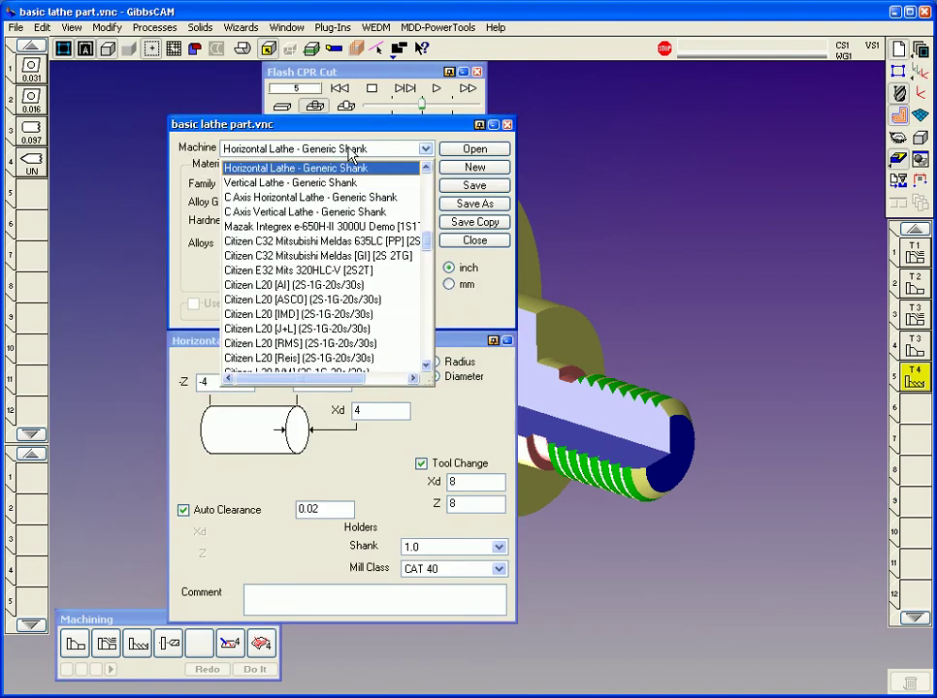
{"action": "left_click", "coordinate": [352, 199]}
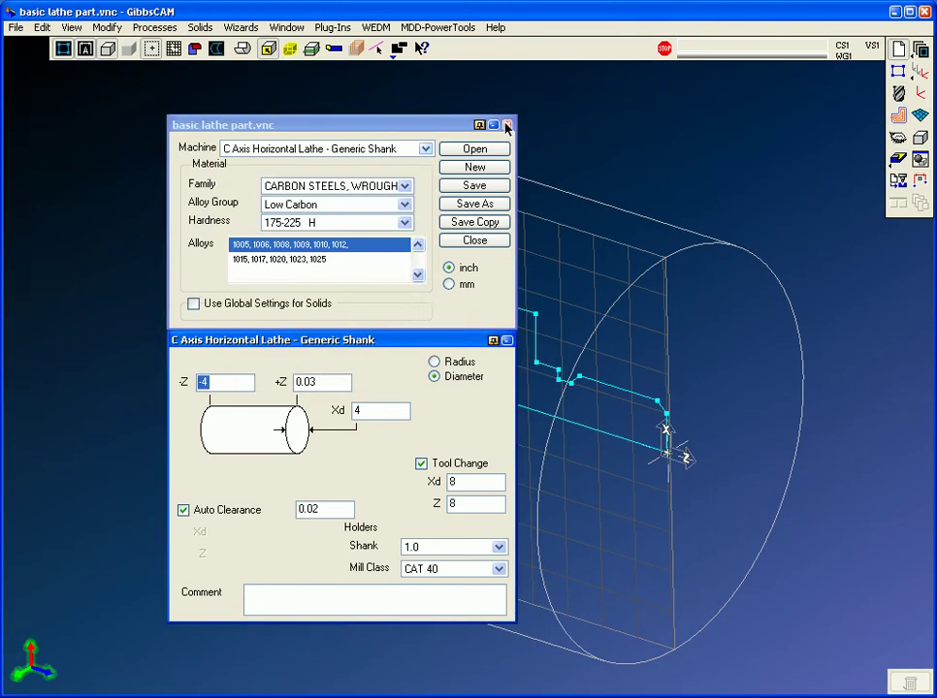
{"action": "left_click", "coordinate": [507, 125]}
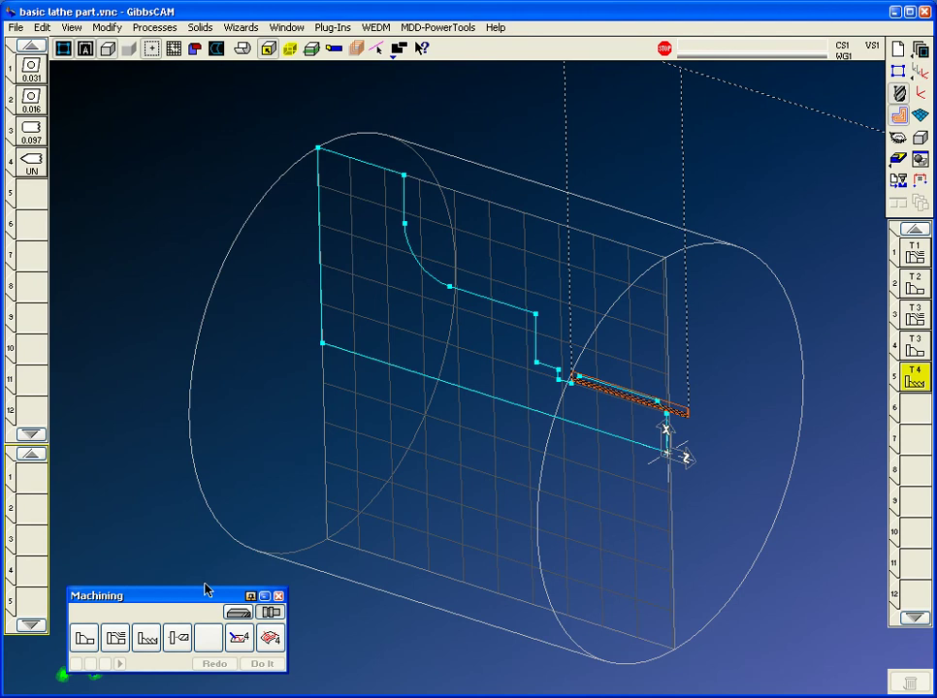
- Examine the milling process set and the XY, HY backside, YZ and ZX coordinate planes, ending on the ZX plane
{"action": "left_click", "coordinate": [238, 613]}
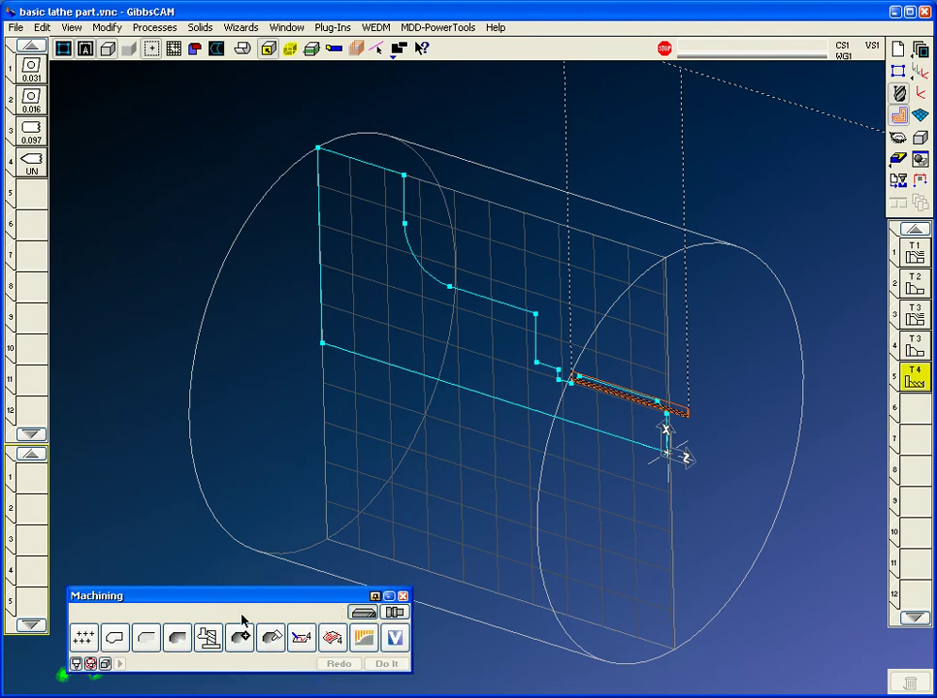
{"action": "left_click", "coordinate": [364, 615]}
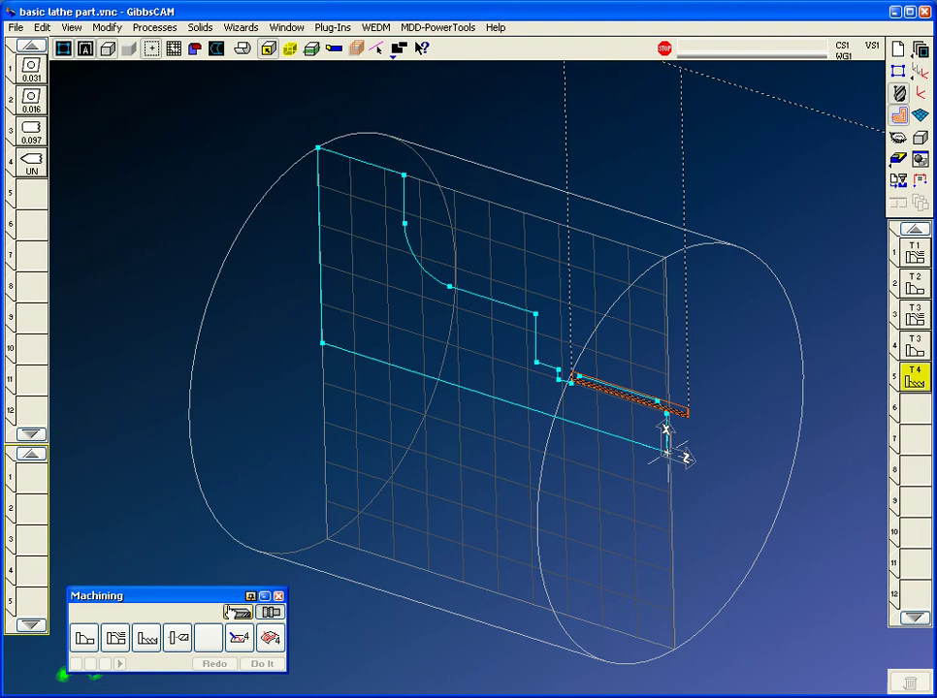
{"action": "left_click", "coordinate": [919, 73]}
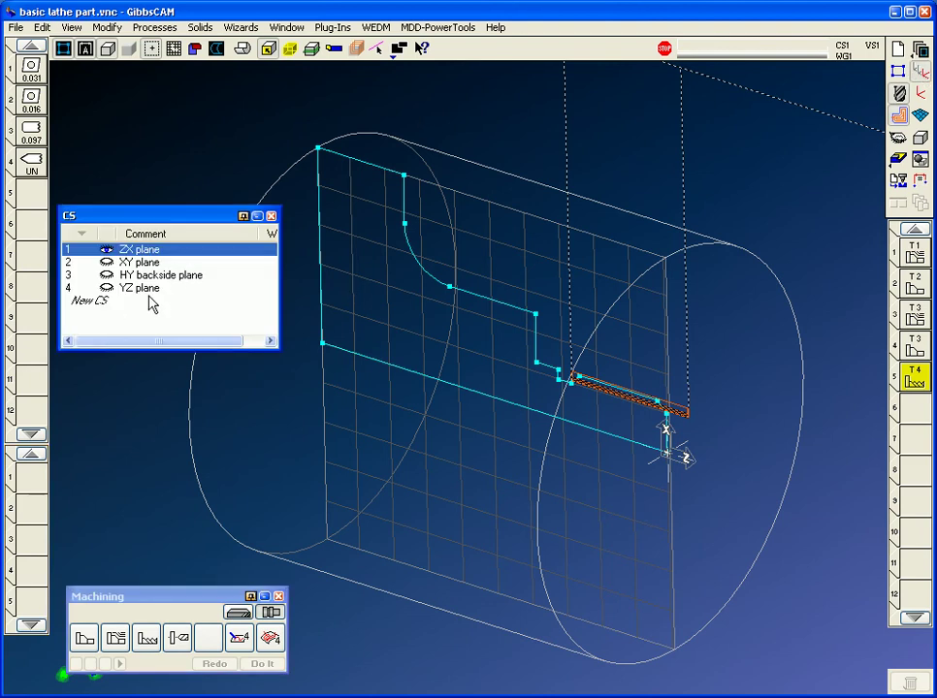
{"action": "left_click", "coordinate": [146, 263]}
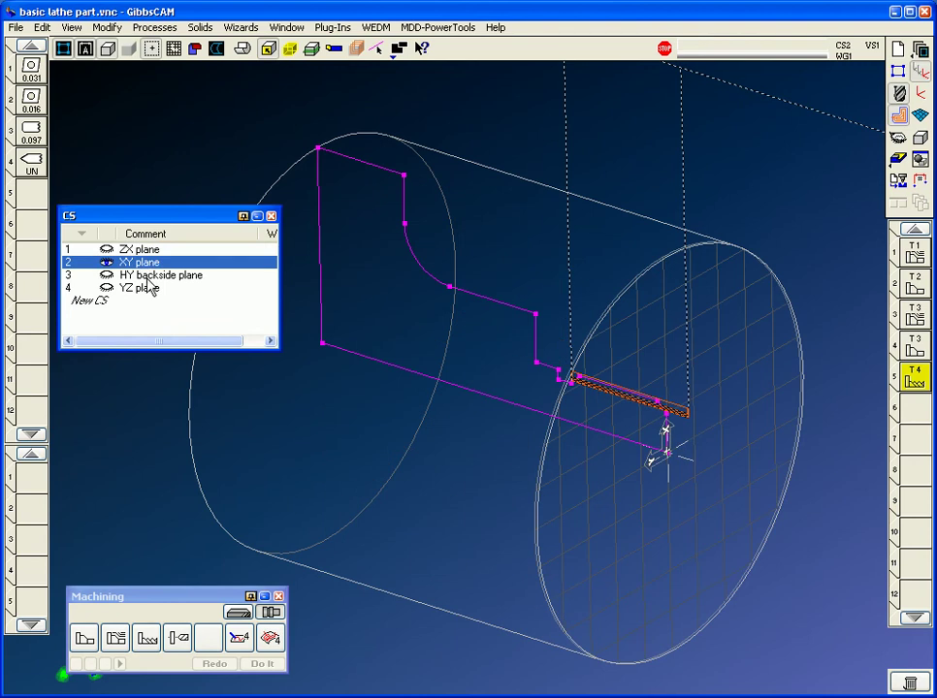
{"action": "left_click", "coordinate": [148, 277]}
{"action": "left_click", "coordinate": [142, 288]}
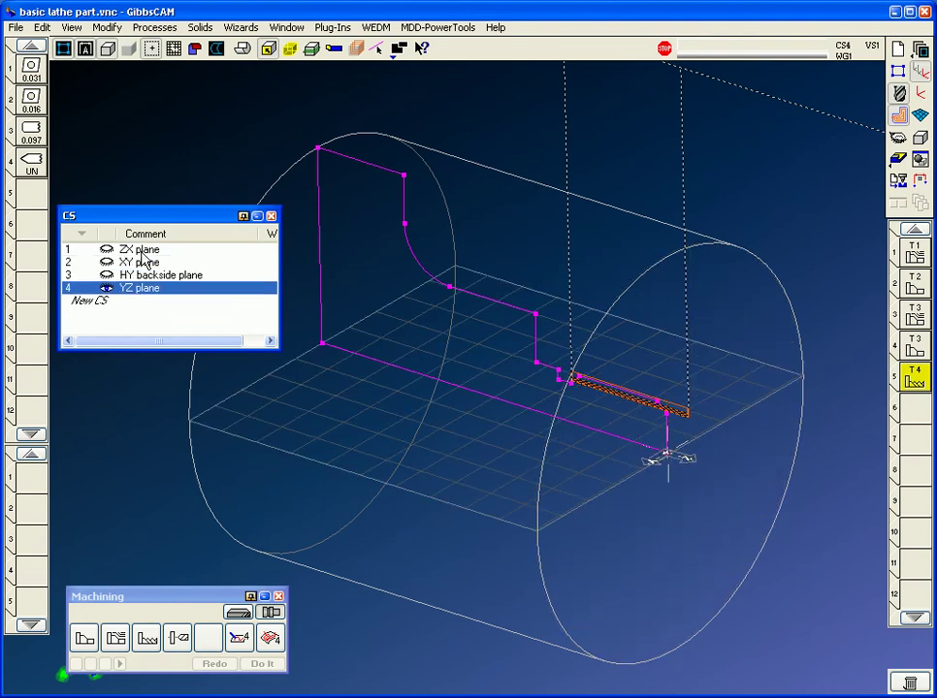
{"action": "left_click", "coordinate": [139, 250]}
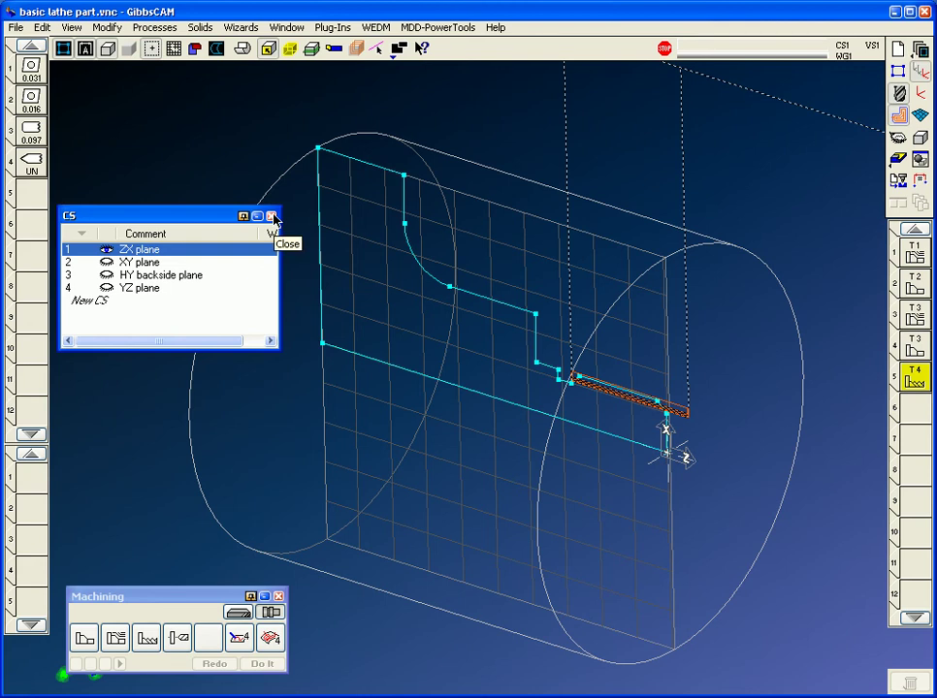
{"action": "left_click", "coordinate": [273, 216]}
- Create a new workgroup and name it 1.5 dia bolt circle
{"action": "left_click", "coordinate": [919, 52]}
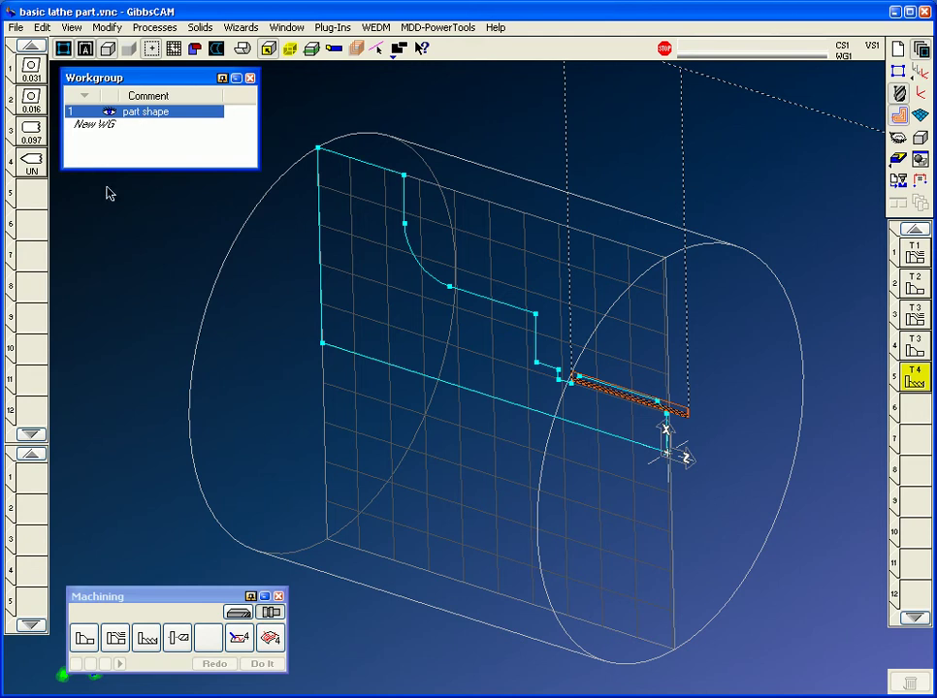
{"action": "double_click", "coordinate": [79, 125]}
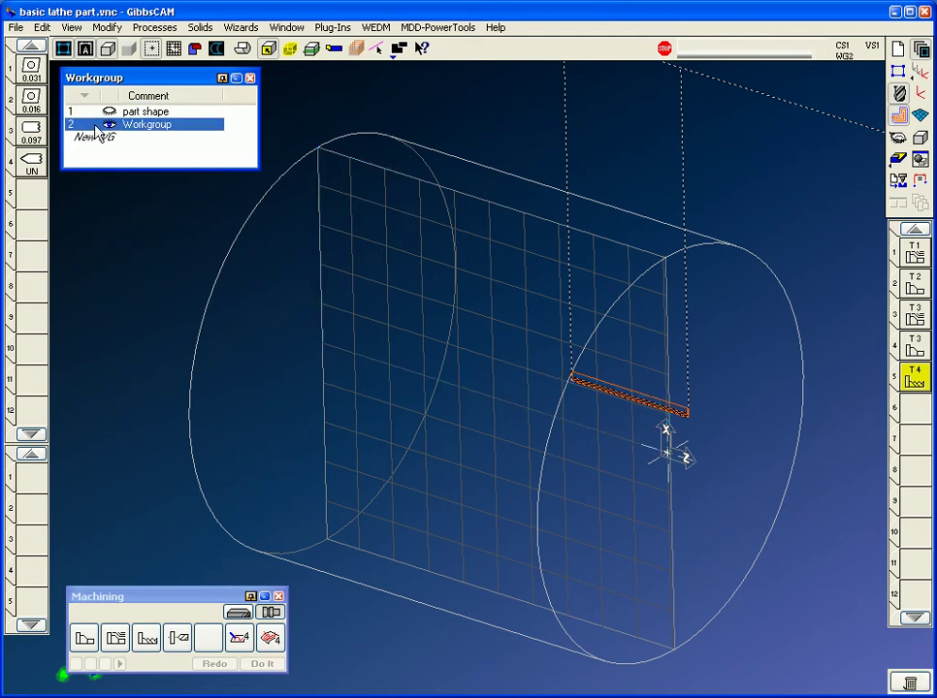
{"action": "left_click", "coordinate": [179, 133]}
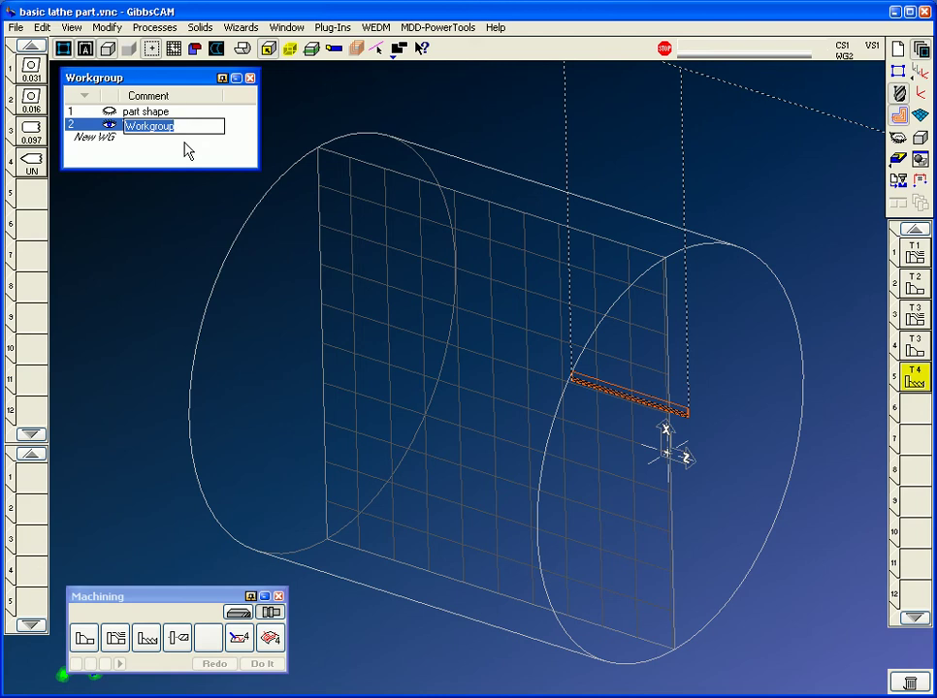
{"action": "type", "text": "1.5 dia bolt circle"}
{"action": "key", "text": "Return"}
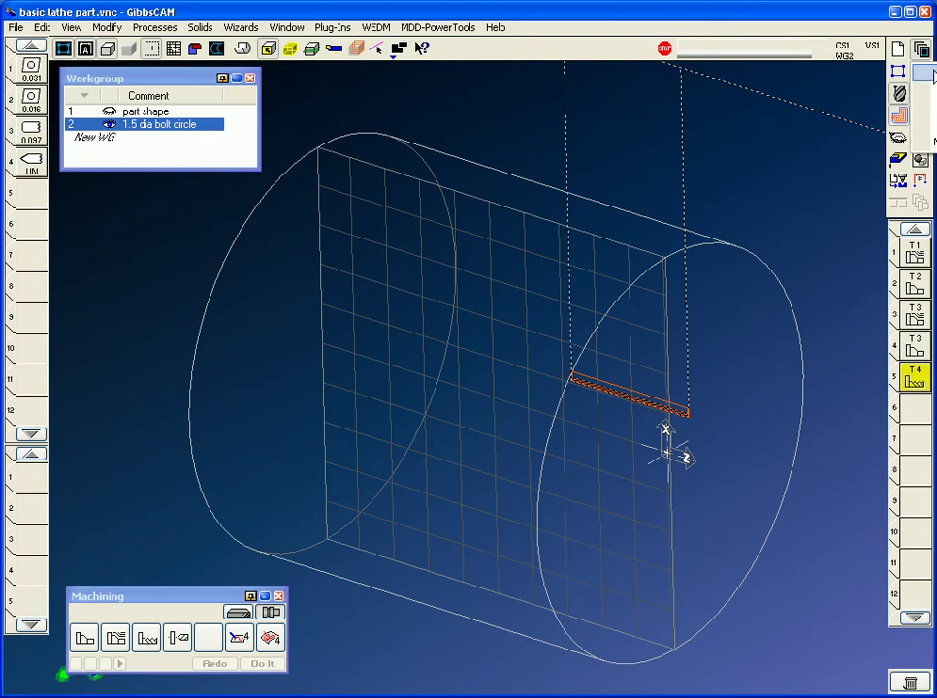
- Make the XY plane the active coordinate system and show it in the home view
{"action": "left_click", "coordinate": [920, 73]}
{"action": "left_click", "coordinate": [146, 264]}
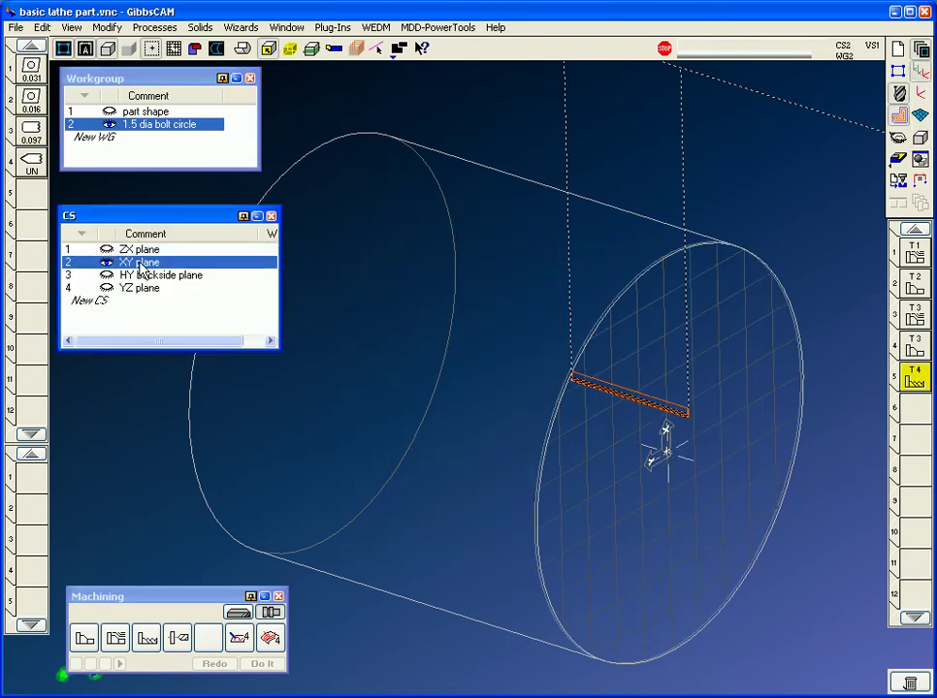
{"action": "left_click", "coordinate": [271, 215]}
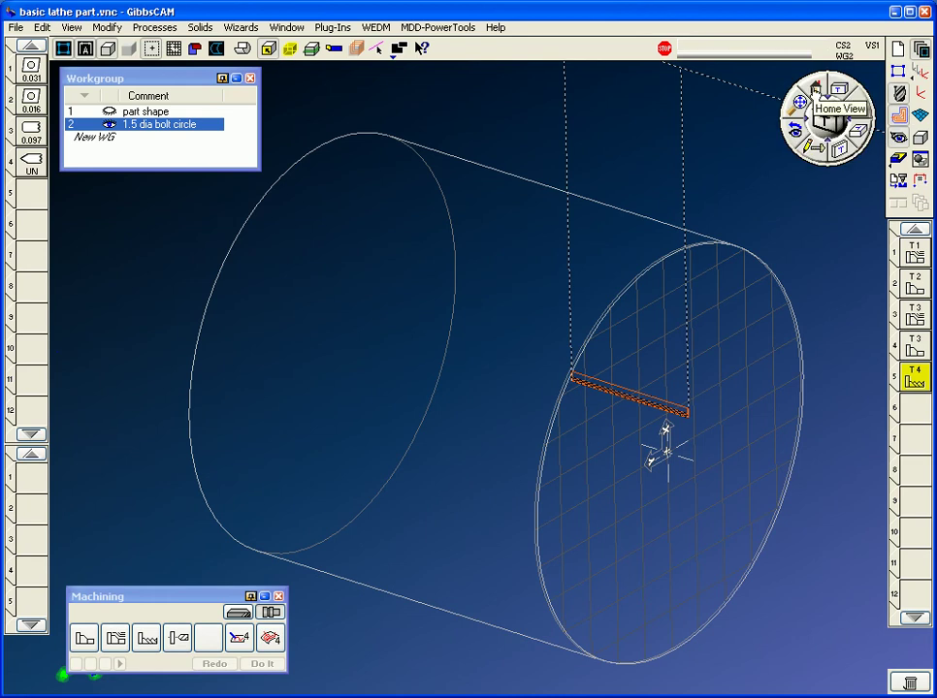
{"action": "left_click", "coordinate": [816, 87]}
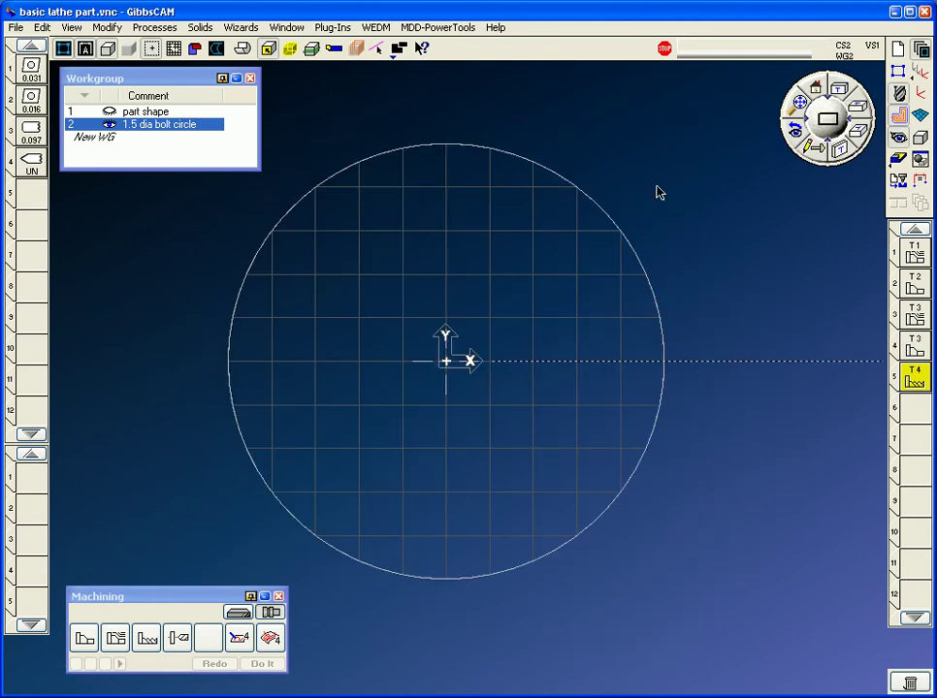
- Create a full bolt circle of 8 points with radius 1.5 at Z -1.5, centred on the origin
{"action": "left_click", "coordinate": [898, 71]}
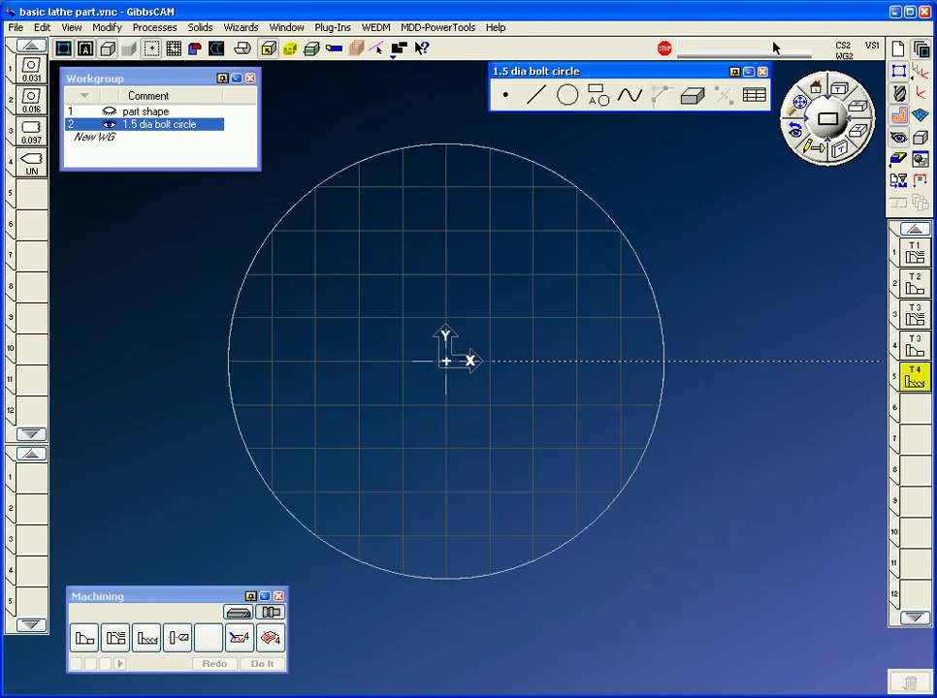
{"action": "left_click", "coordinate": [505, 103]}
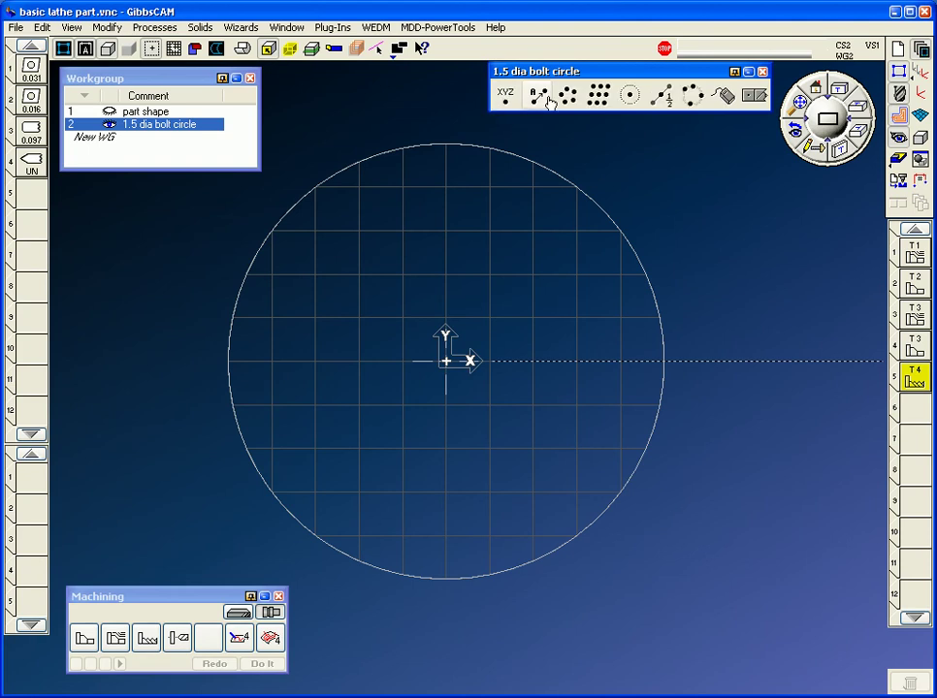
{"action": "left_click", "coordinate": [599, 94]}
{"action": "left_click", "coordinate": [265, 179]}
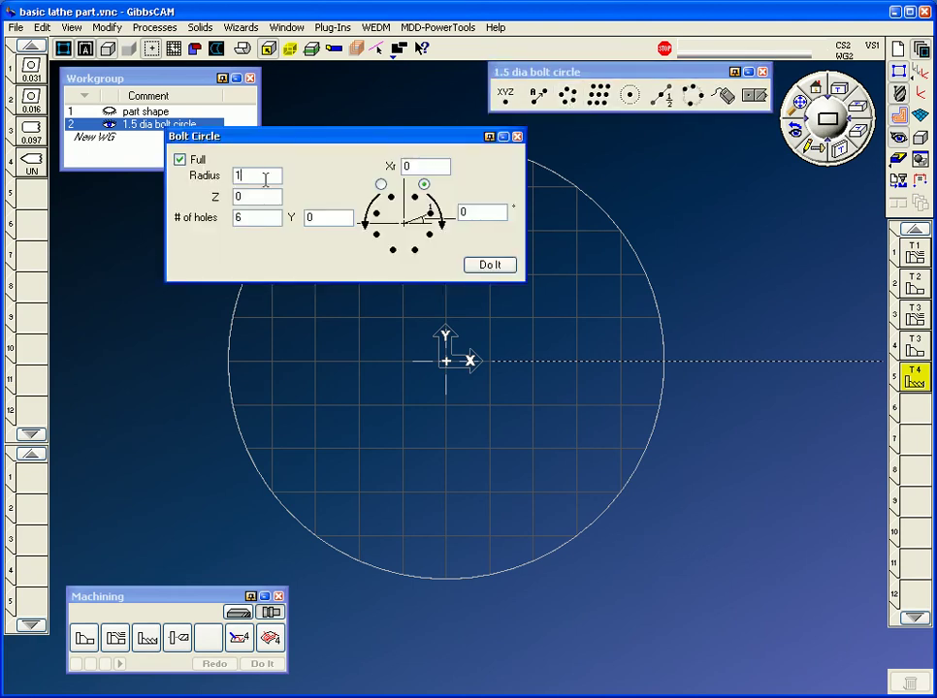
{"action": "type", "text": ".5"}
{"action": "double_click", "coordinate": [256, 219]}
{"action": "type", "text": "8"}
{"action": "double_click", "coordinate": [478, 213]}
{"action": "double_click", "coordinate": [257, 198]}
{"action": "type", "text": "-1.5"}
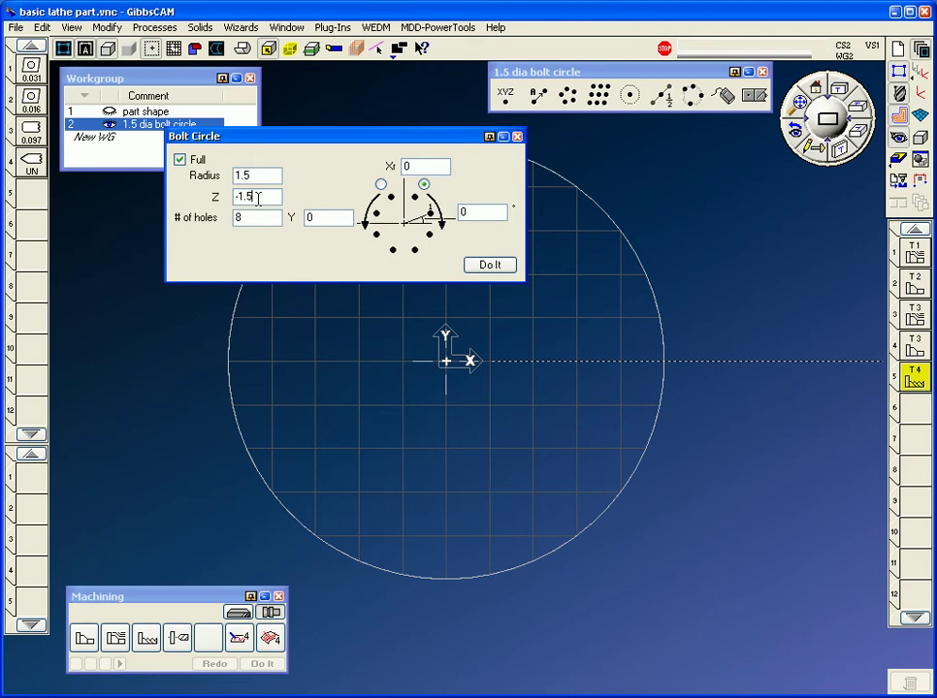
{"action": "left_click", "coordinate": [477, 267]}
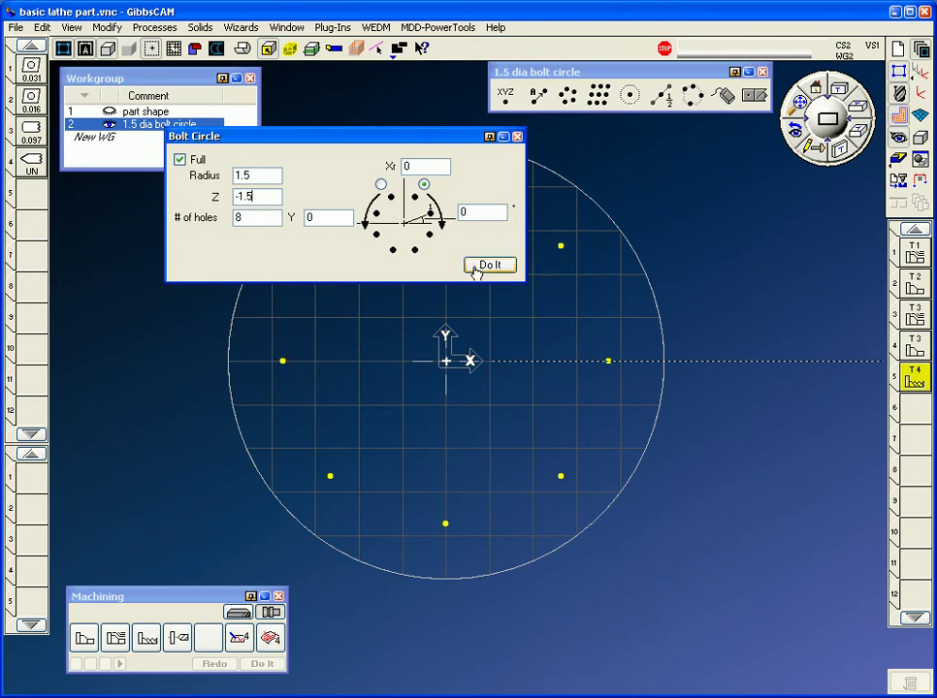
- Delete the bolt circle points and recreate them with the radius set to 1.5/2
{"action": "key", "text": "Delete"}
{"action": "left_click", "coordinate": [256, 177]}
{"action": "left_click", "coordinate": [259, 176]}
{"action": "type", "text": "/2"}
{"action": "left_click", "coordinate": [484, 267]}
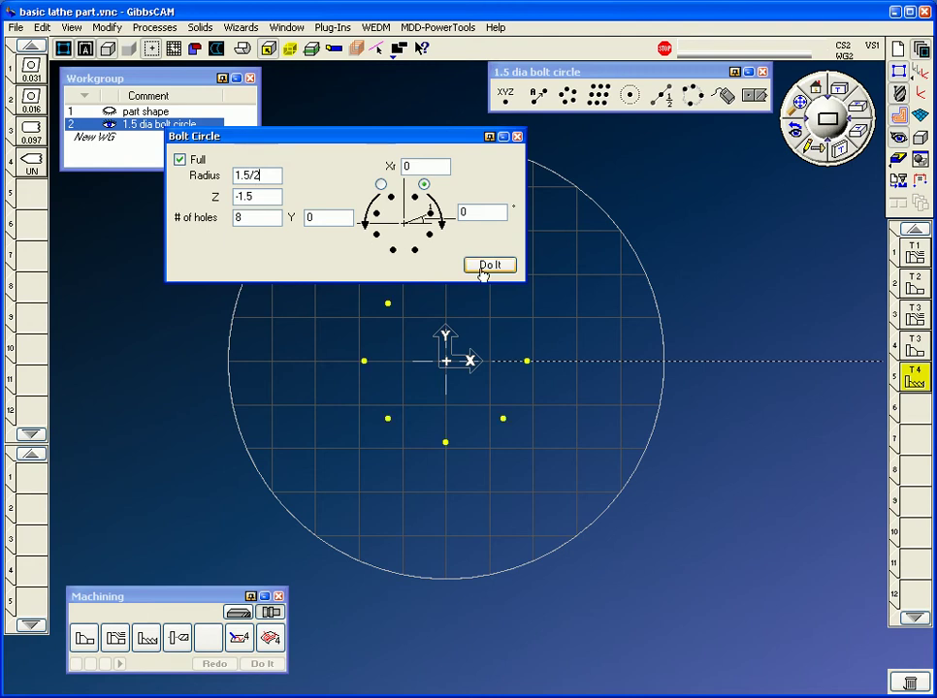
- Examine the bolt circle's location against the part shape workgroup in an isometric view, and close the bolt circle definition
{"action": "left_click", "coordinate": [110, 112]}
{"action": "key", "text": "ctrl+i"}
{"action": "middle_click_drag", "start_coordinate": [461, 269], "coordinate": [331, 351]}
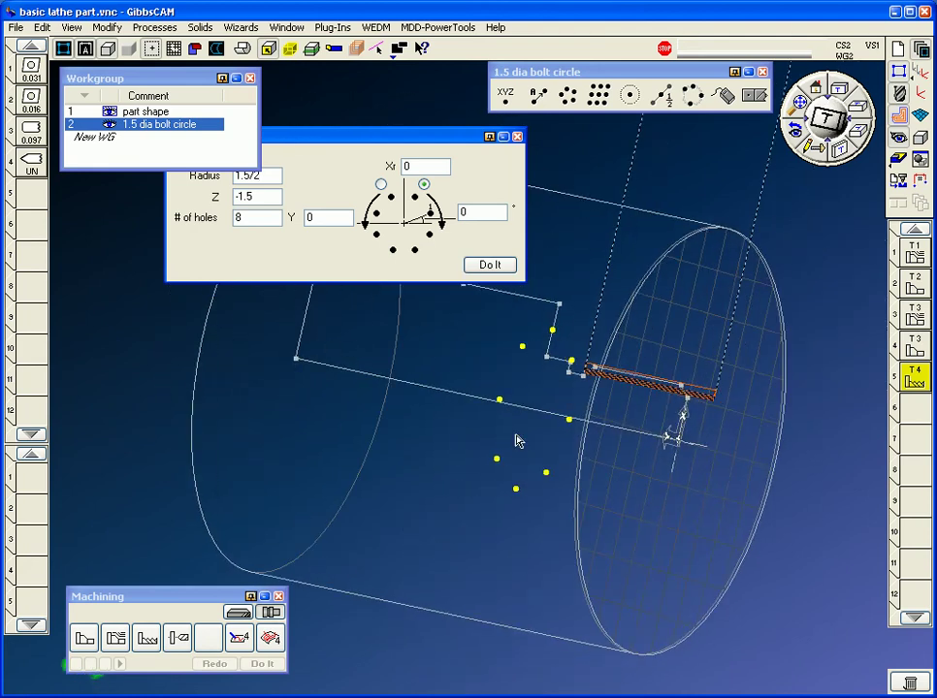
{"action": "left_click", "coordinate": [110, 114]}
{"action": "left_click", "coordinate": [787, 151]}
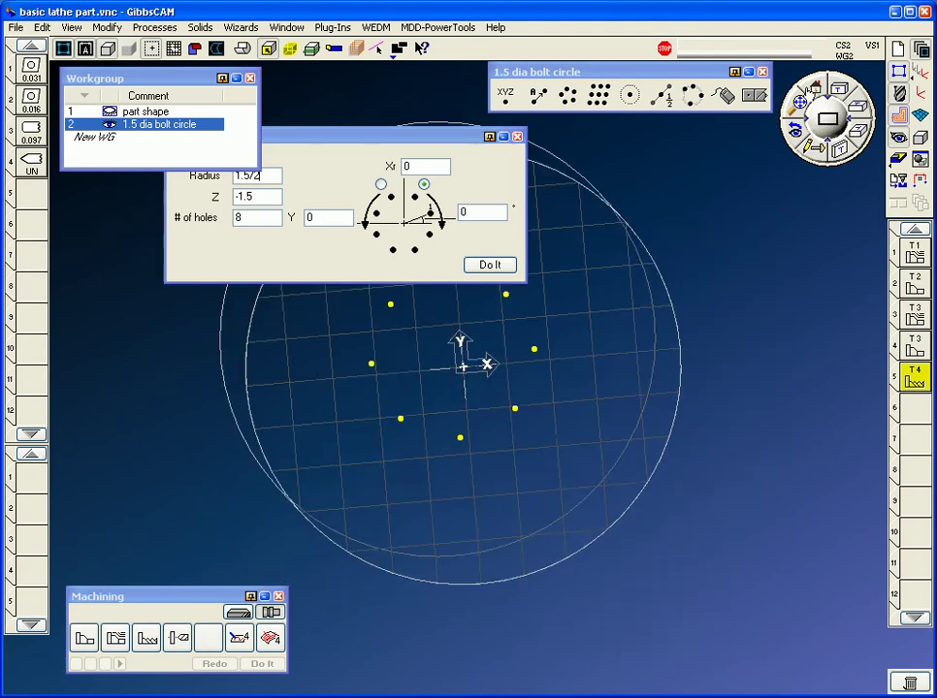
{"action": "left_click", "coordinate": [517, 137]}
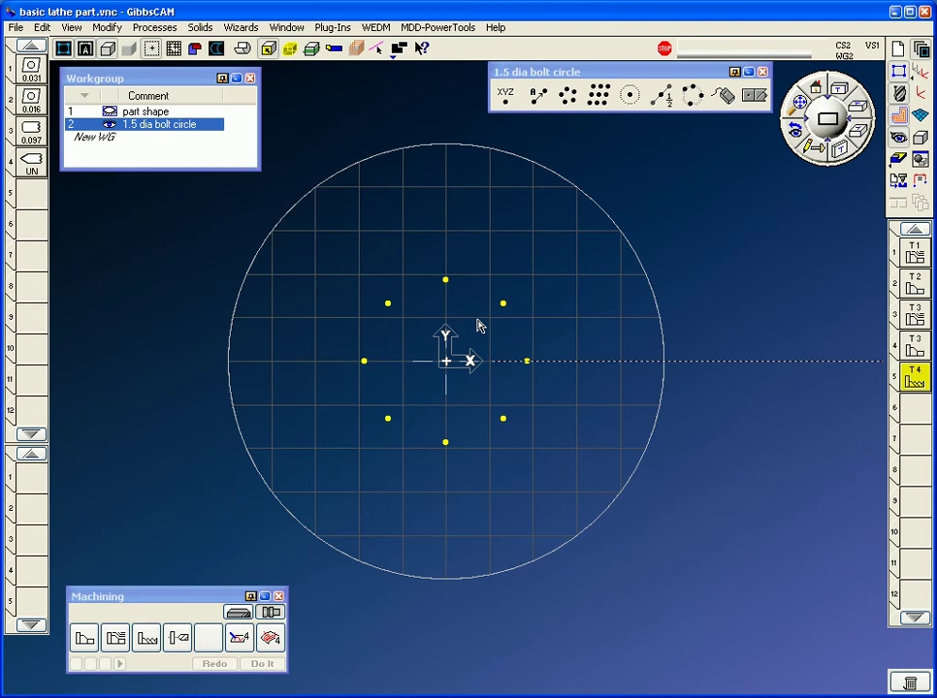
- Define tool 5 as a milling tool, a rough end mill with 0.25 diameter and no tool holder
{"action": "double_click", "coordinate": [32, 202]}
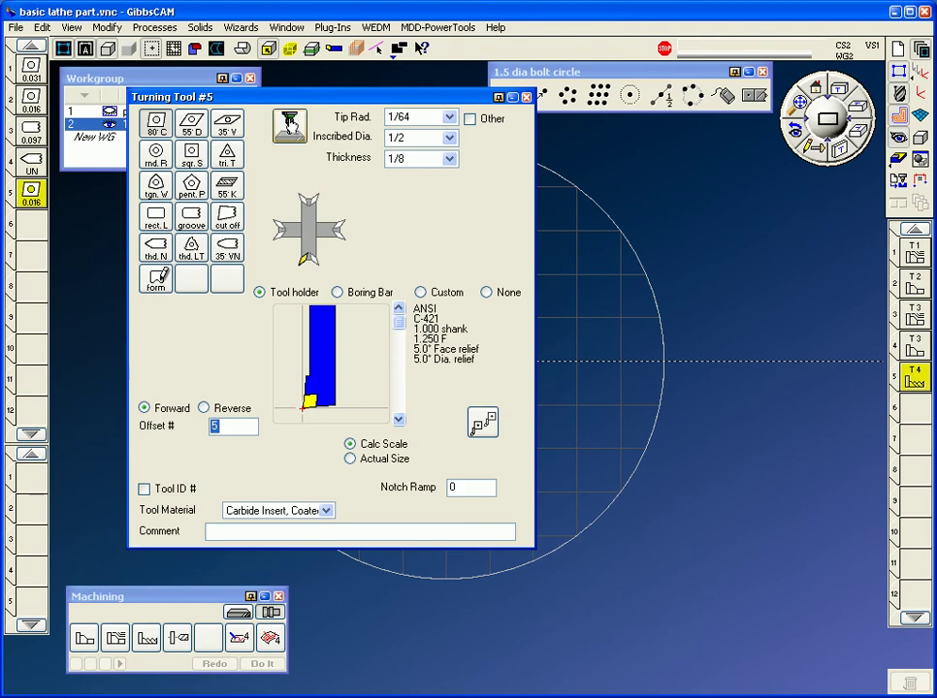
{"action": "left_click", "coordinate": [289, 120]}
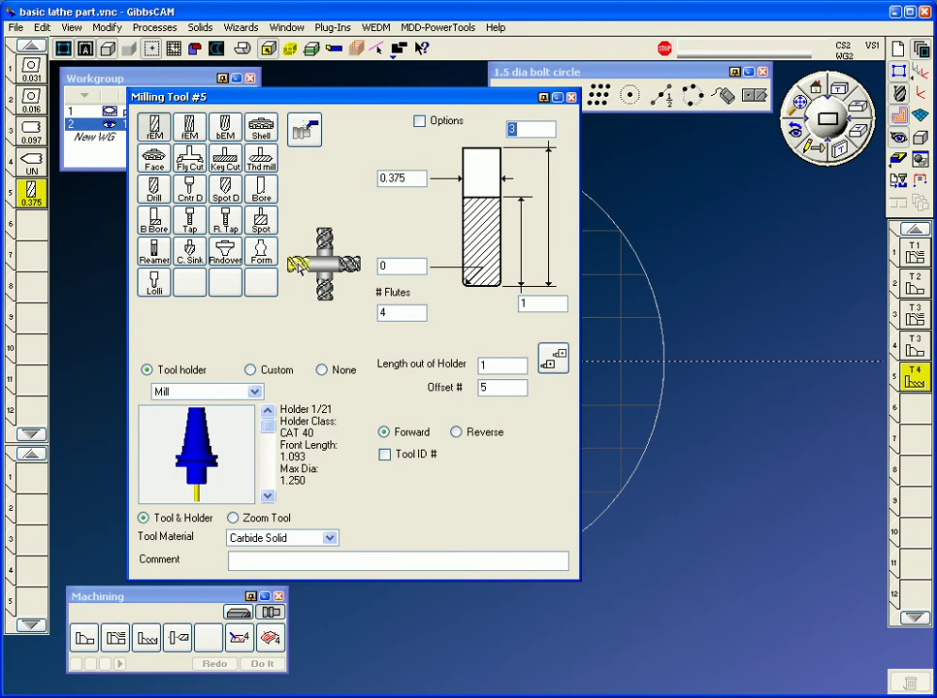
{"action": "double_click", "coordinate": [413, 179]}
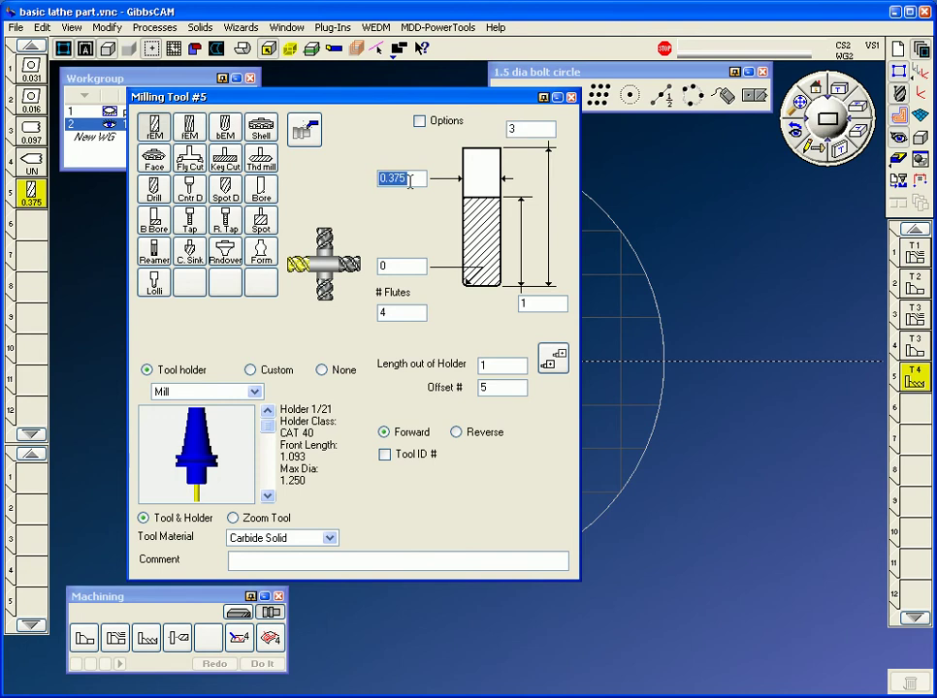
{"action": "type", "text": ".25"}
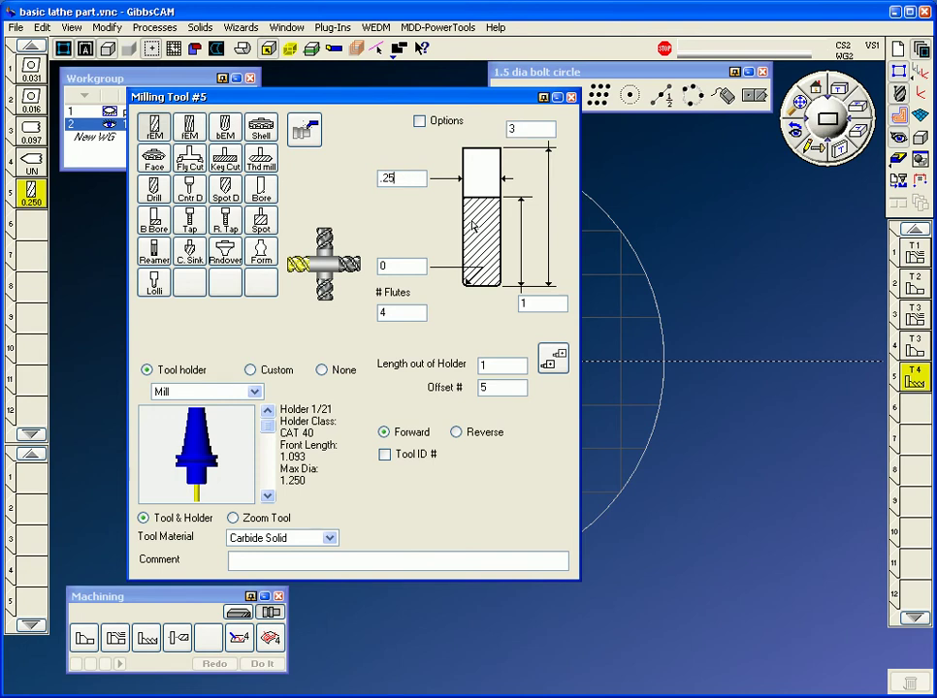
{"action": "left_click", "coordinate": [322, 371]}
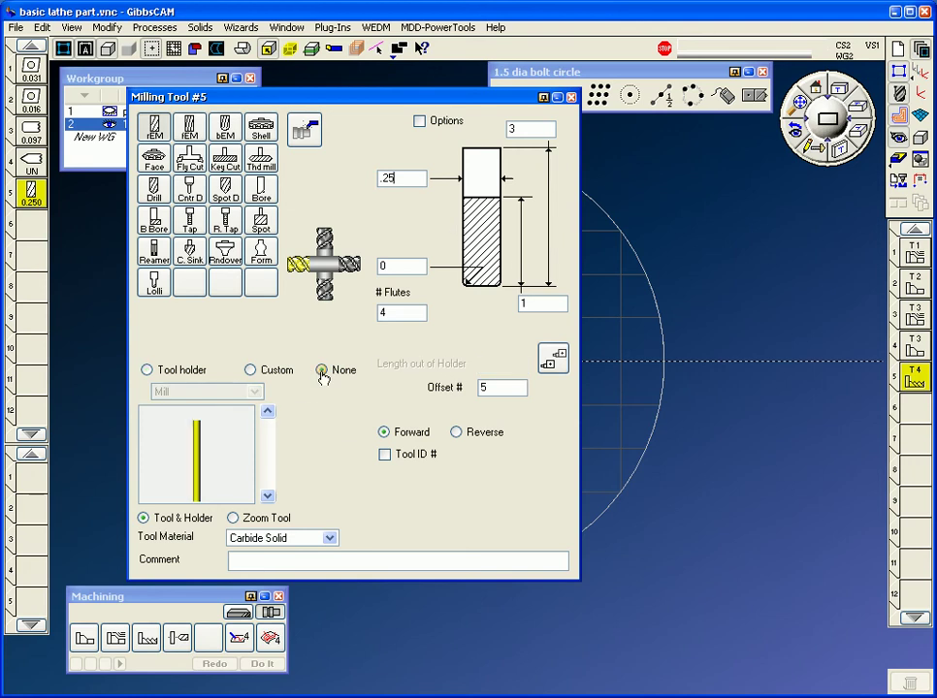
{"action": "left_click", "coordinate": [573, 98]}
- Set up a Holes process with tool 5, using entry clearance -1.4, top surface Z -1.5 and depth -2
{"action": "left_click_drag", "start_coordinate": [31, 192], "coordinate": [34, 492]}
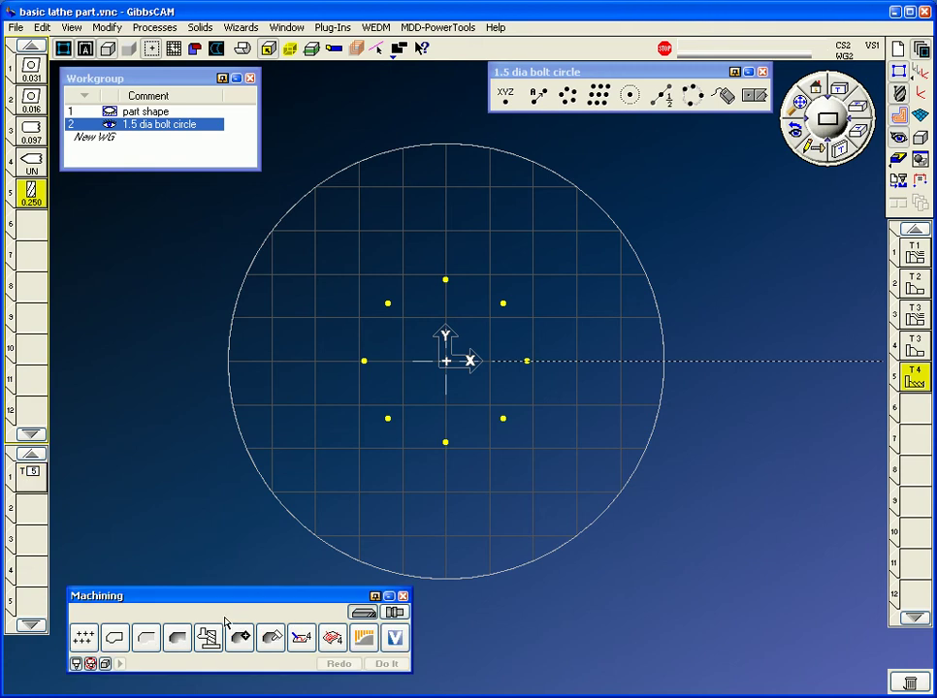
{"action": "left_click_drag", "start_coordinate": [83, 637], "coordinate": [31, 478]}
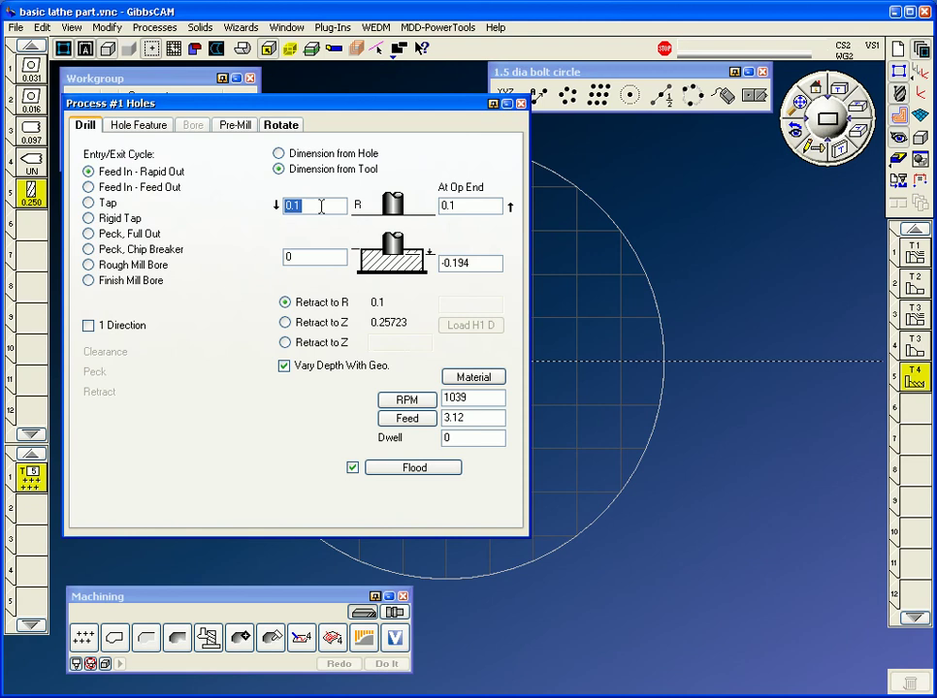
{"action": "type", "text": "-1.4"}
{"action": "type", "text": "-1.5"}
{"action": "left_click", "coordinate": [463, 205]}
{"action": "double_click", "coordinate": [464, 206]}
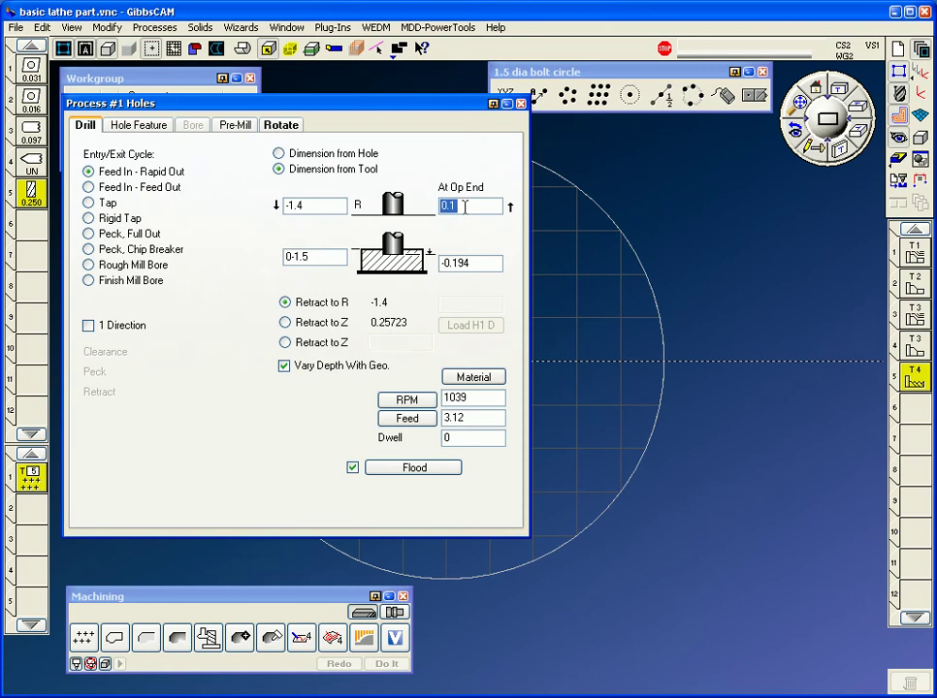
{"action": "double_click", "coordinate": [485, 264]}
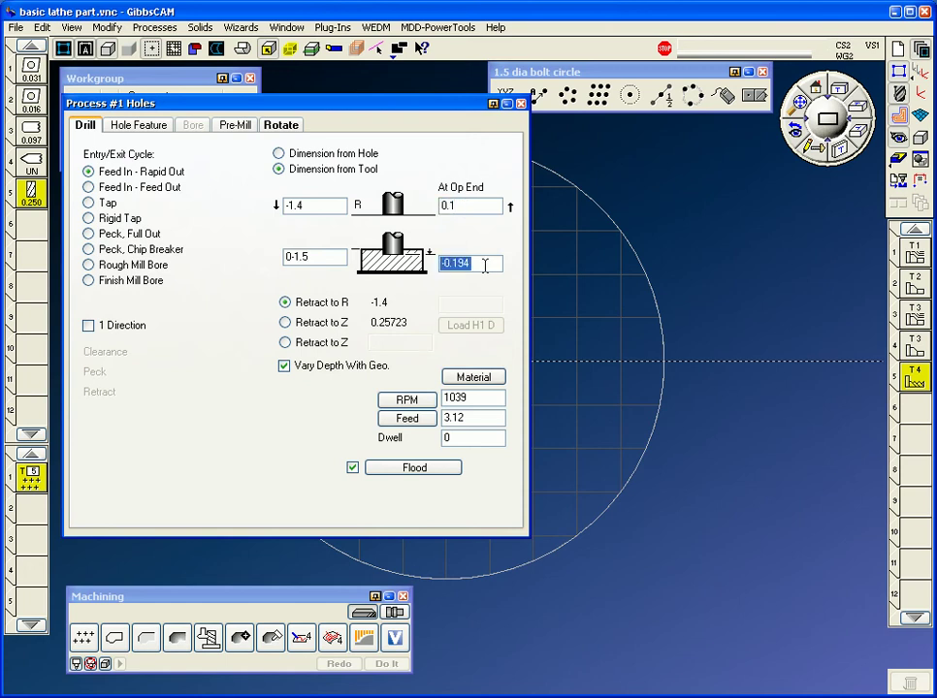
{"action": "type", "text": "-2"}
- Change tool 5 to a 0.25 diameter drill with 2 flutes
{"action": "double_click", "coordinate": [32, 193]}
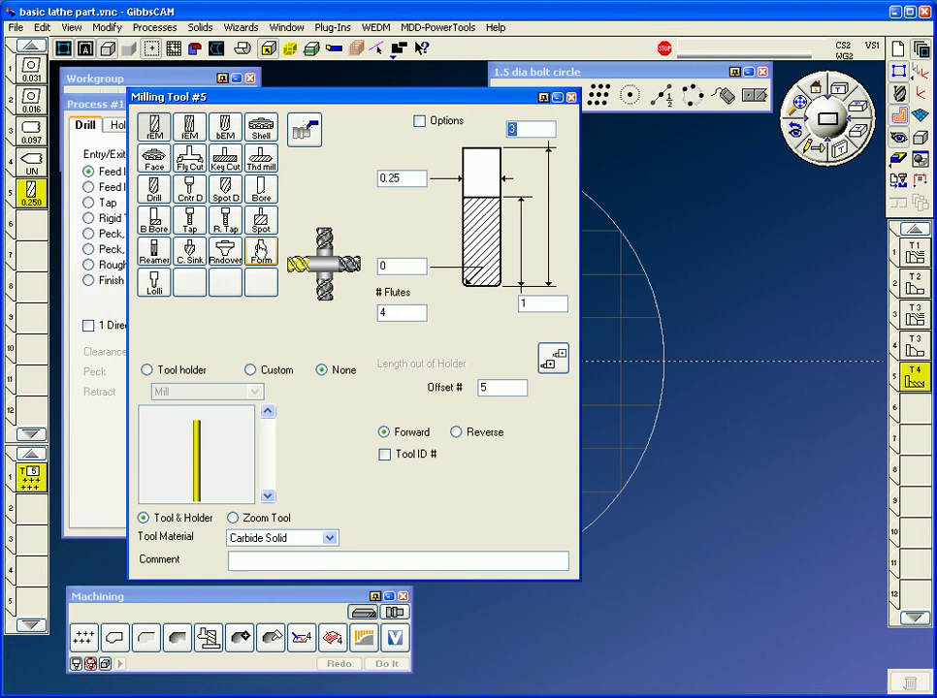
{"action": "left_click", "coordinate": [155, 191]}
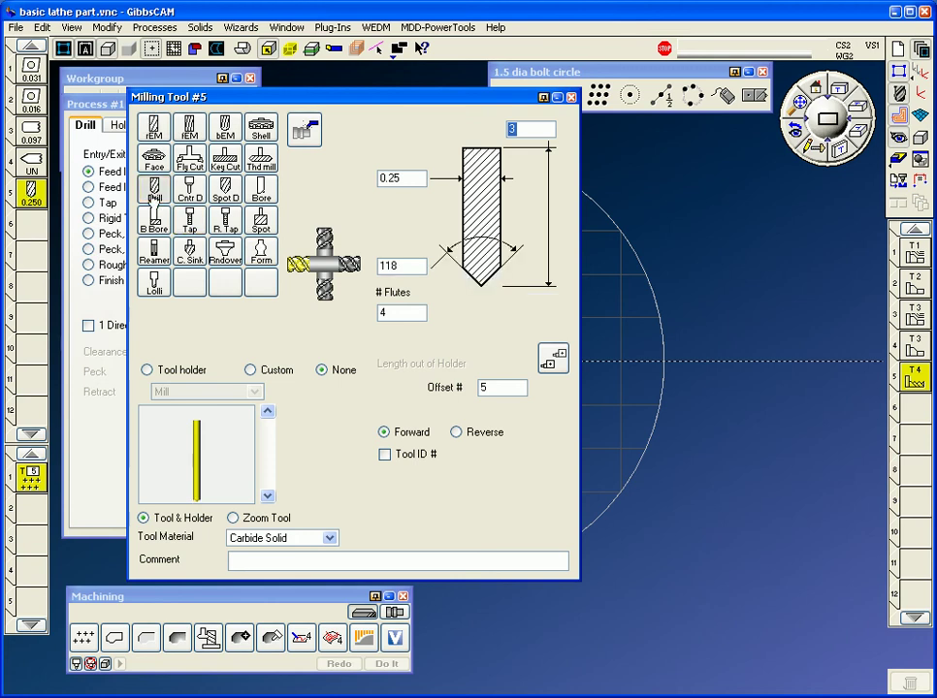
{"action": "double_click", "coordinate": [388, 312]}
{"action": "type", "text": "2"}
{"action": "left_click", "coordinate": [570, 97]}
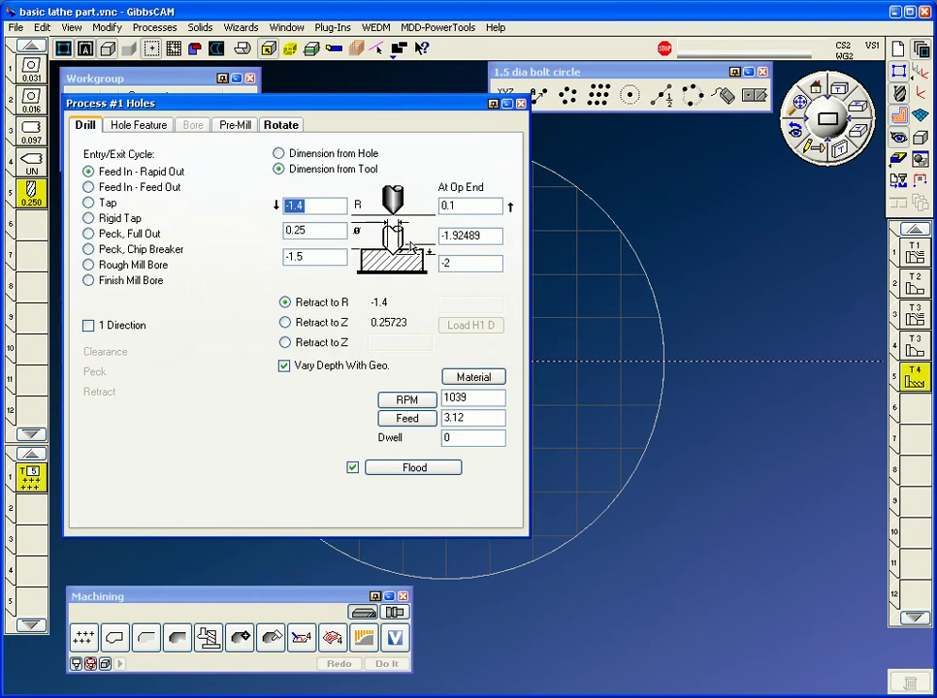
- Set the hole process's full-diameter depth to -2 and recalculate its RPM and feed
{"action": "left_click", "coordinate": [492, 236]}
{"action": "type", "text": "-2"}
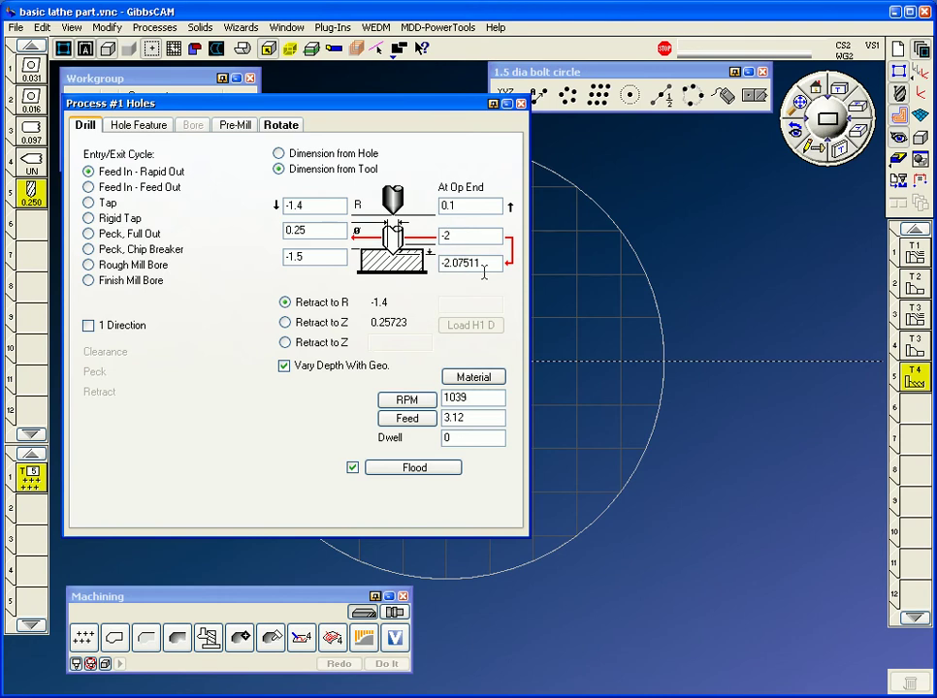
{"action": "left_click", "coordinate": [427, 406]}
{"action": "left_click", "coordinate": [425, 418]}
- Set the hole process to Rotary Milling in the XY plane coordinate system and close the process definition
{"action": "left_click", "coordinate": [282, 125]}
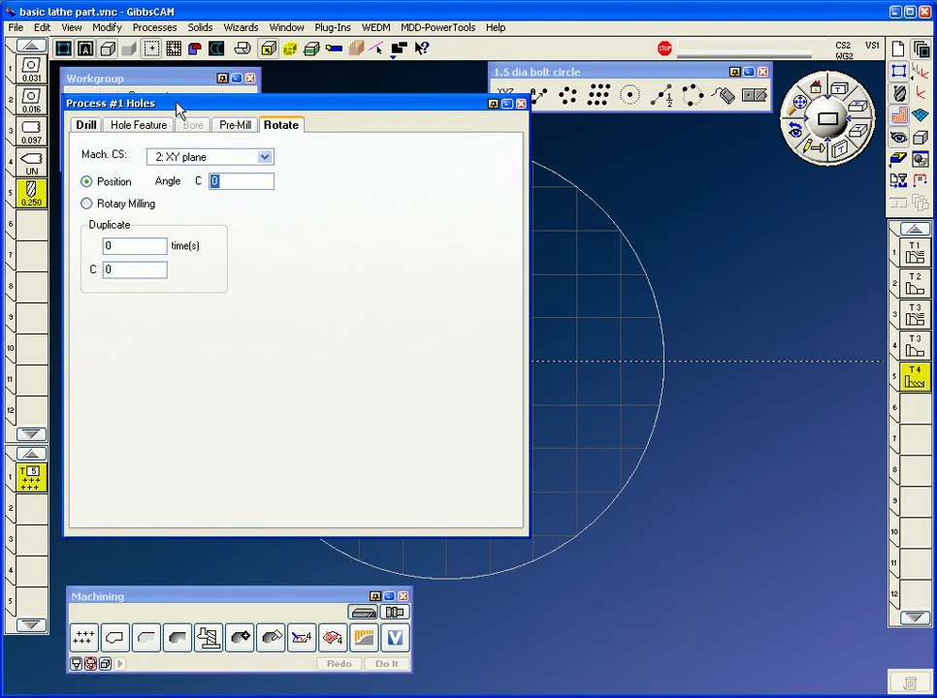
{"action": "left_click", "coordinate": [100, 211]}
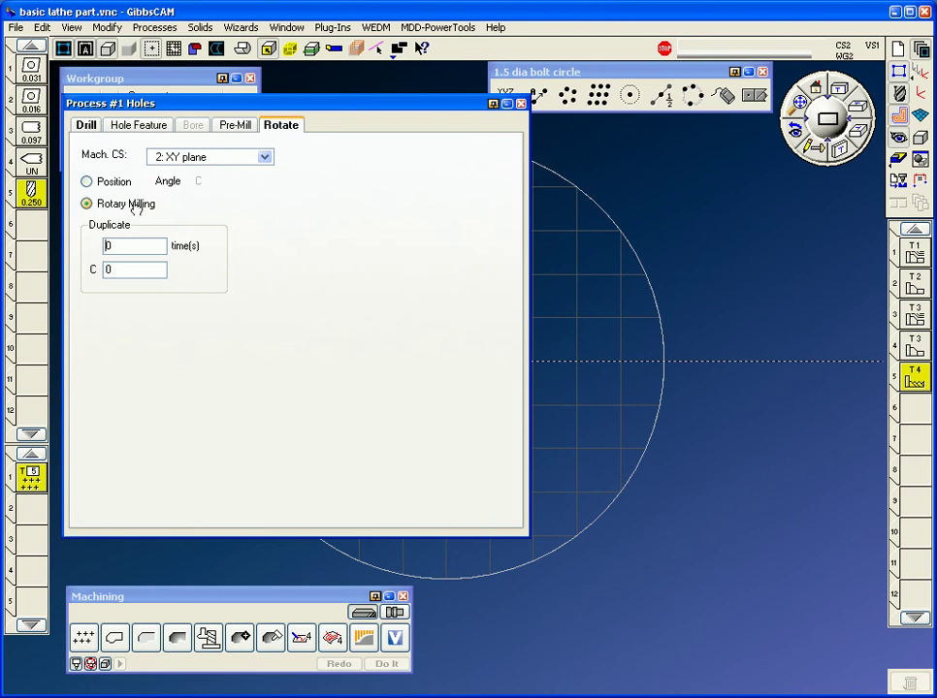
{"action": "left_click", "coordinate": [521, 104]}
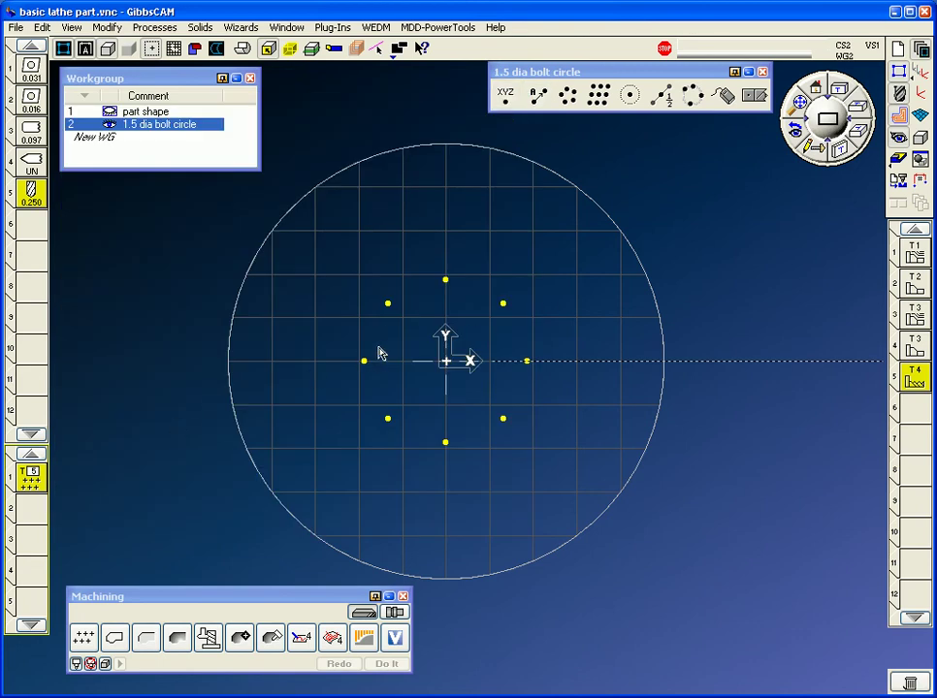
- Generate the drilling operation on all eight bolt circle points
{"action": "left_click_drag", "start_coordinate": [331, 277], "coordinate": [555, 469]}
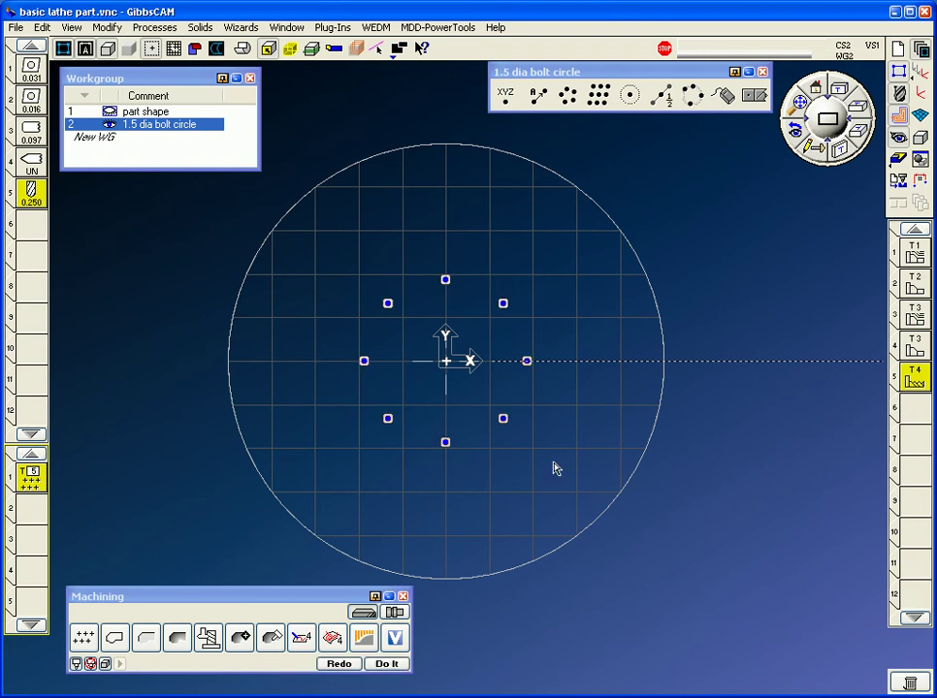
{"action": "left_click", "coordinate": [386, 663]}
{"action": "middle_click_drag", "start_coordinate": [594, 458], "coordinate": [237, 301]}
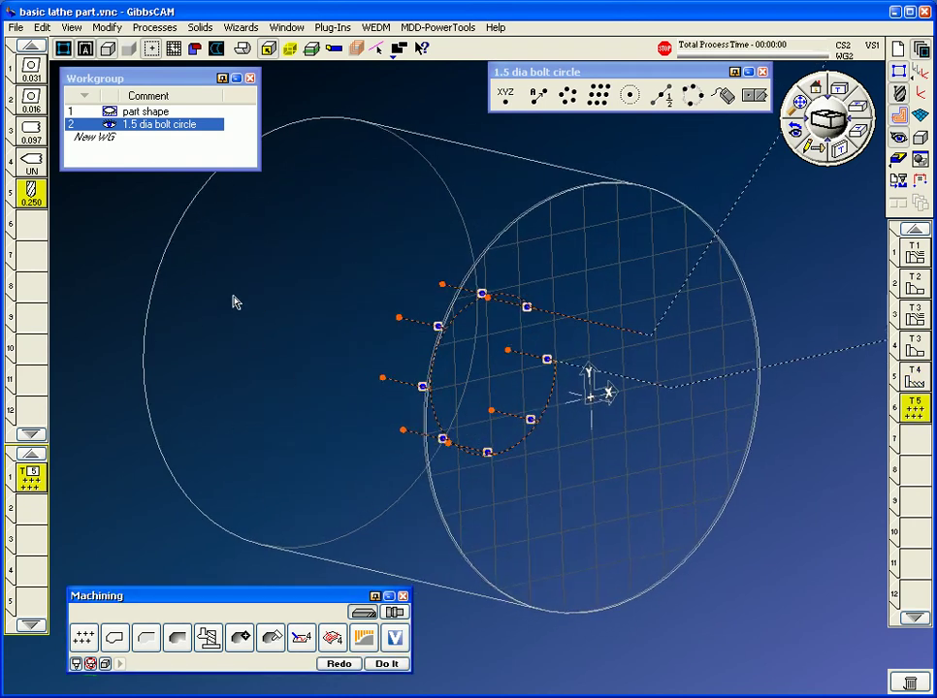
- Simulate the whole program in Flash CPR cut rendering to examine the drilled bolt circle
{"action": "left_click", "coordinate": [899, 162]}
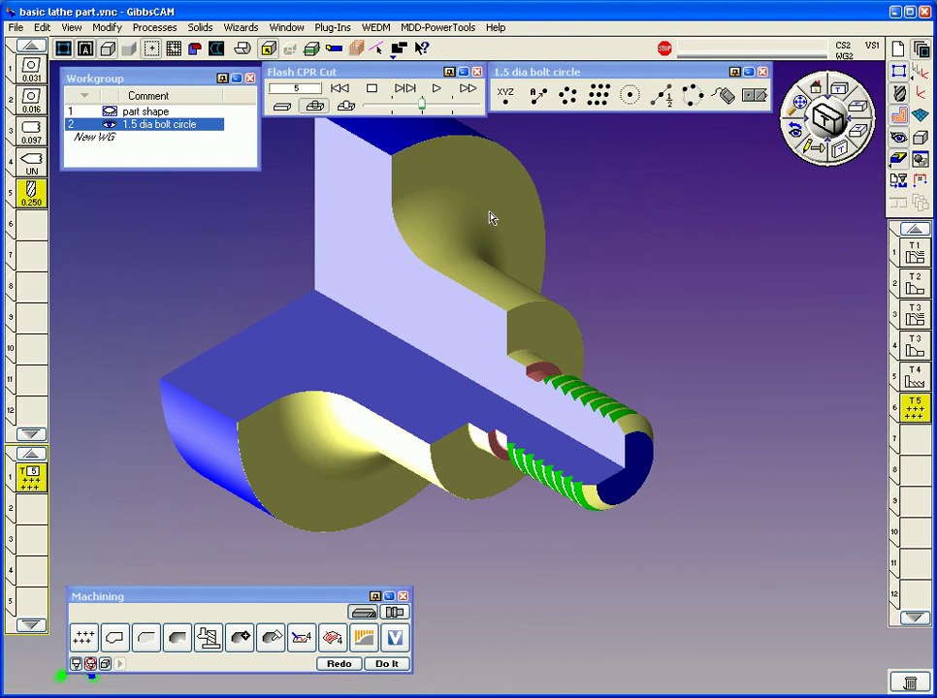
{"action": "left_click", "coordinate": [436, 88]}
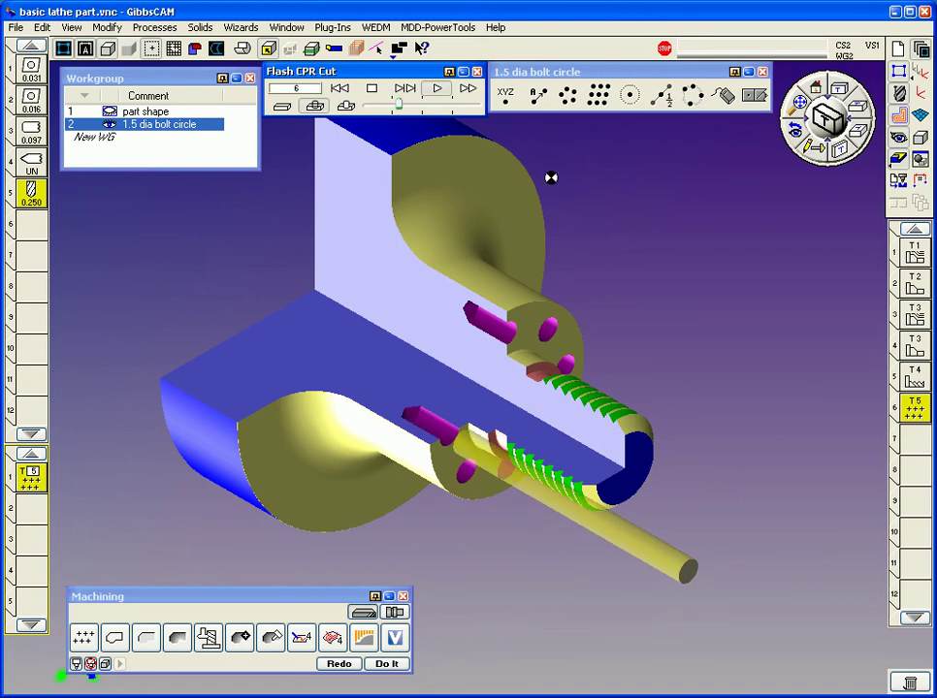
{"action": "left_click", "coordinate": [896, 161]}
- Simulate the turning operations with the Render Control simulation at reduced speed, showing the full stock instead of the cutaway
{"action": "right_click", "coordinate": [899, 161]}
{"action": "left_click", "coordinate": [912, 200]}
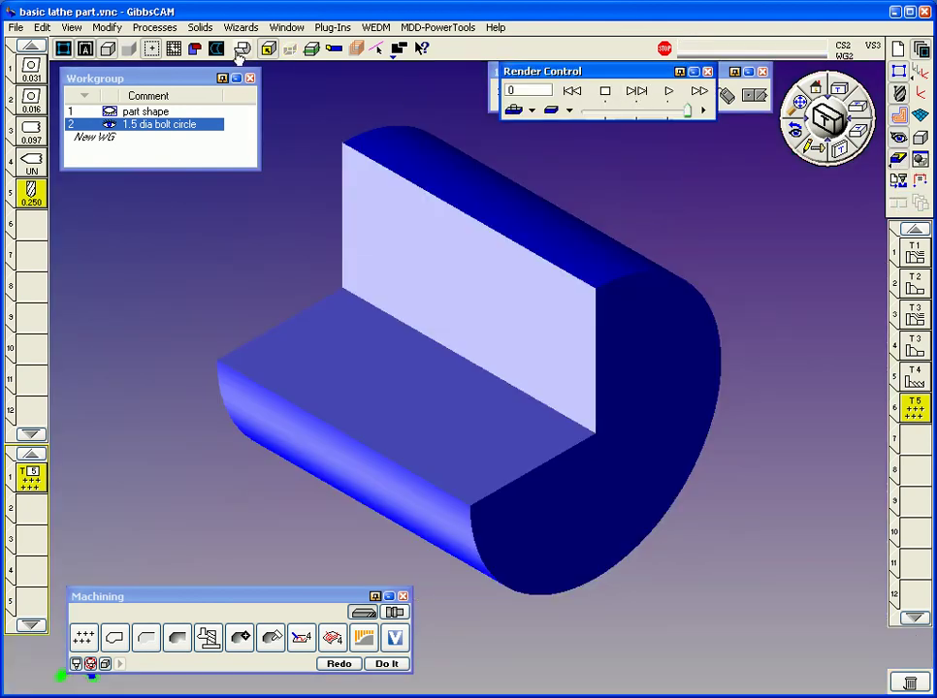
{"action": "left_click", "coordinate": [242, 49]}
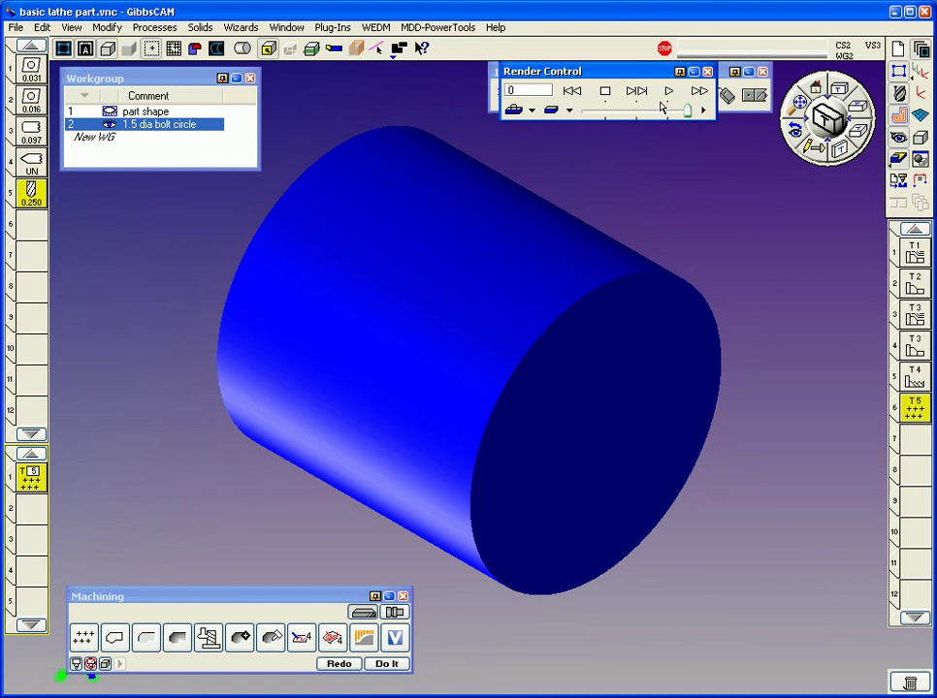
{"action": "left_click_drag", "start_coordinate": [688, 115], "coordinate": [623, 111]}
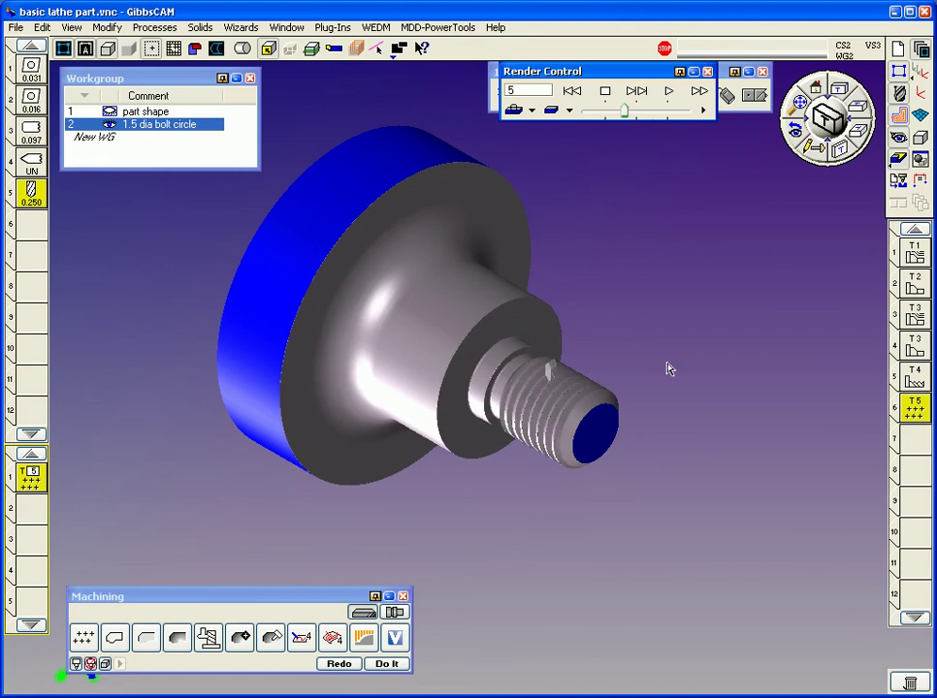
- Replay the simulation in another part display mode, examine the drilled holes up close, and exit the simulation
{"action": "left_click", "coordinate": [568, 110]}
{"action": "left_click", "coordinate": [557, 131]}
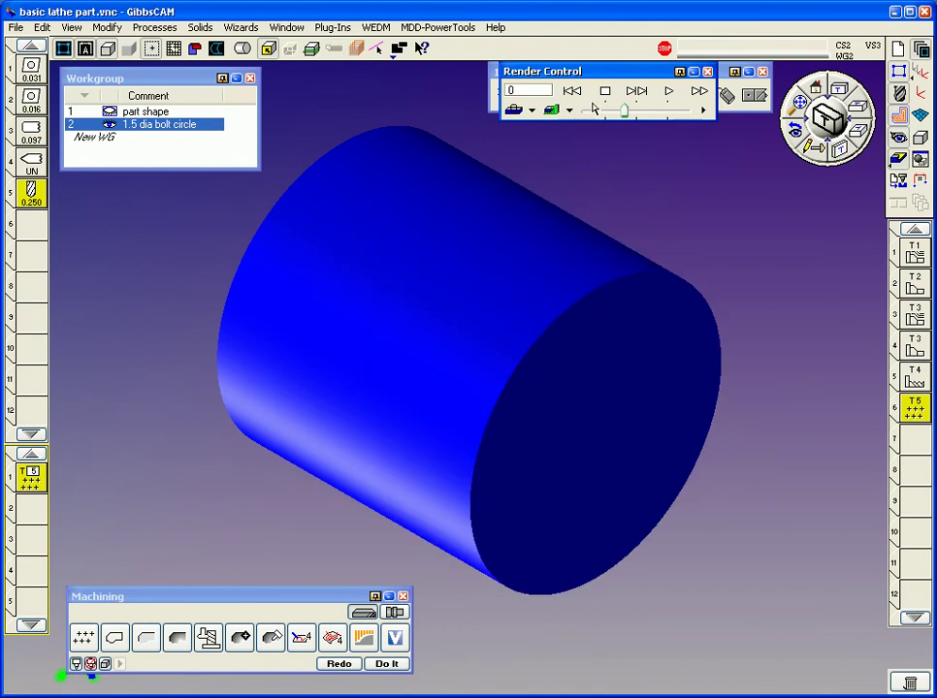
{"action": "left_click", "coordinate": [668, 90]}
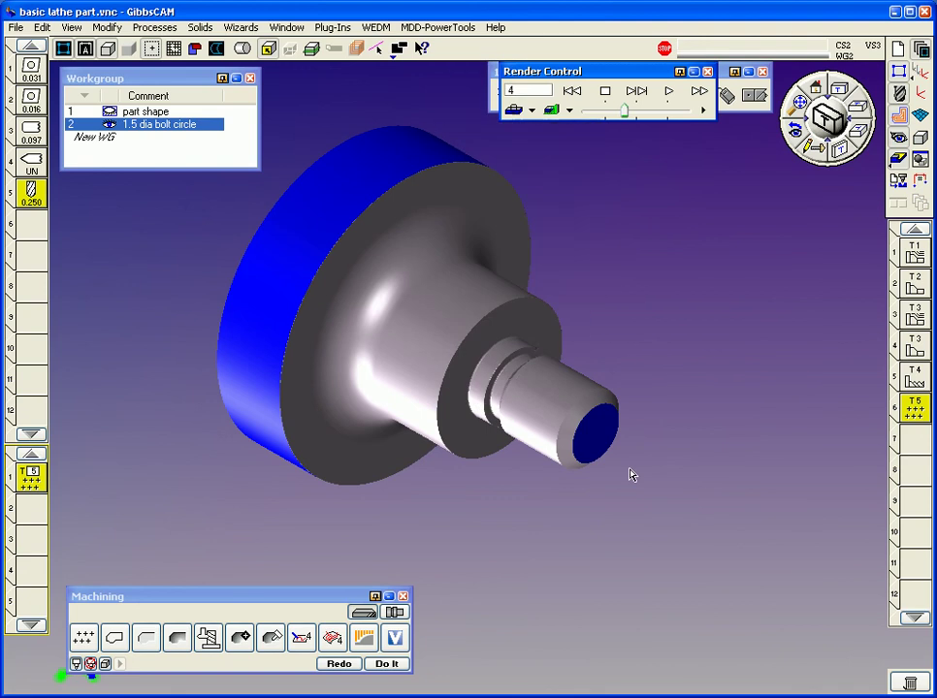
{"action": "left_click_drag", "start_coordinate": [682, 539], "coordinate": [385, 269]}
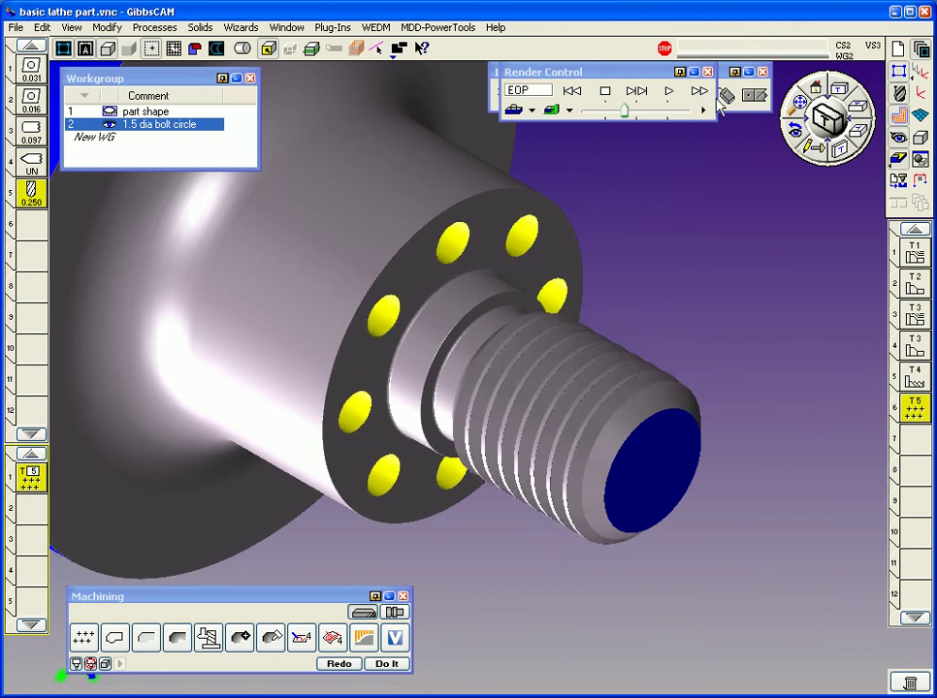
{"action": "left_click", "coordinate": [803, 107]}
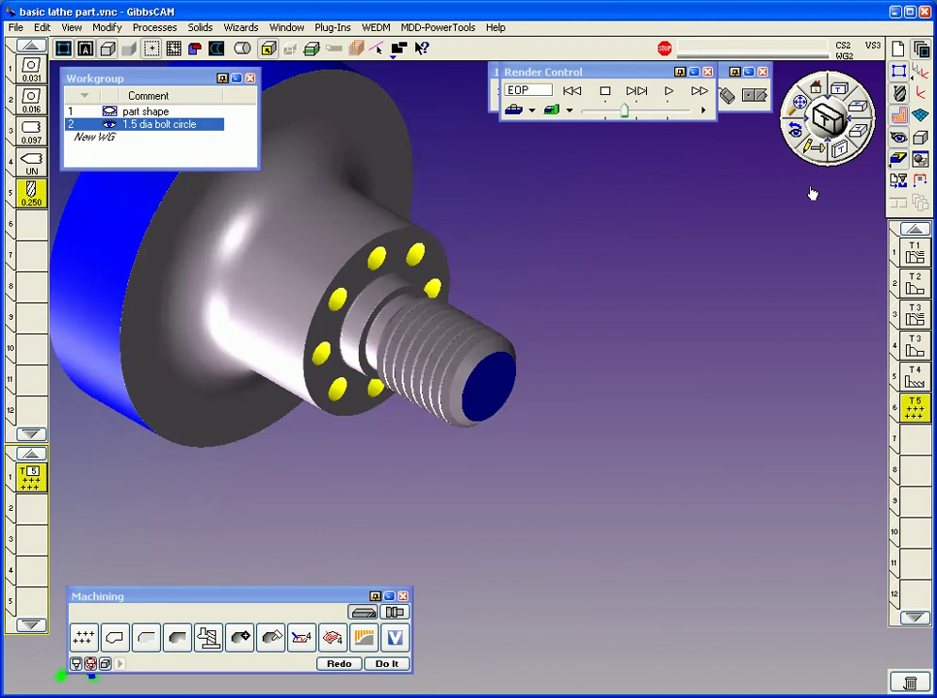
{"action": "left_click", "coordinate": [898, 162]}
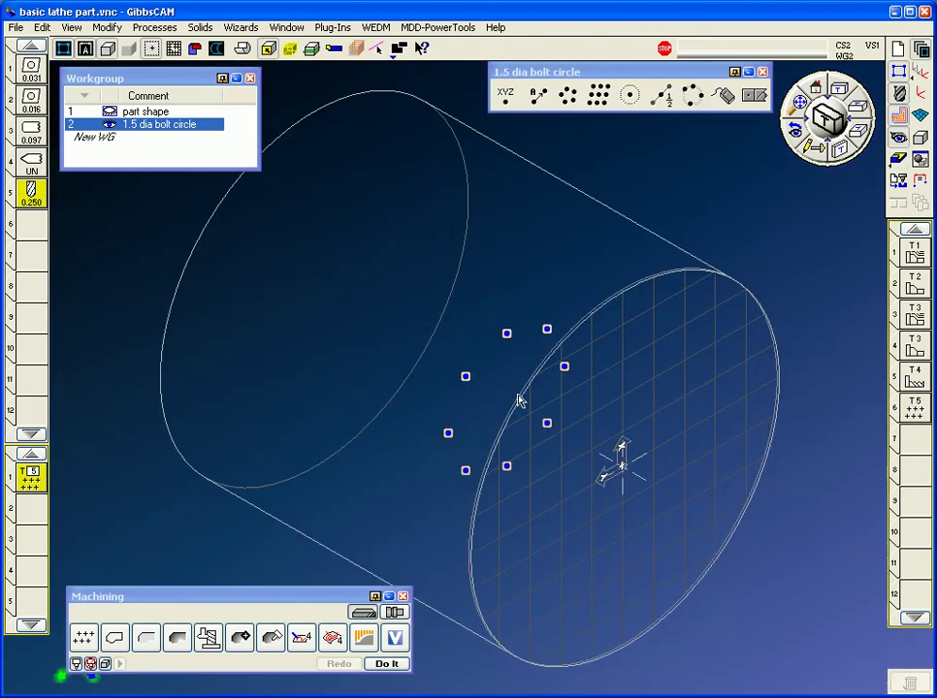
- Add a new workgroup named "cutouts"
{"action": "left_click", "coordinate": [96, 138]}
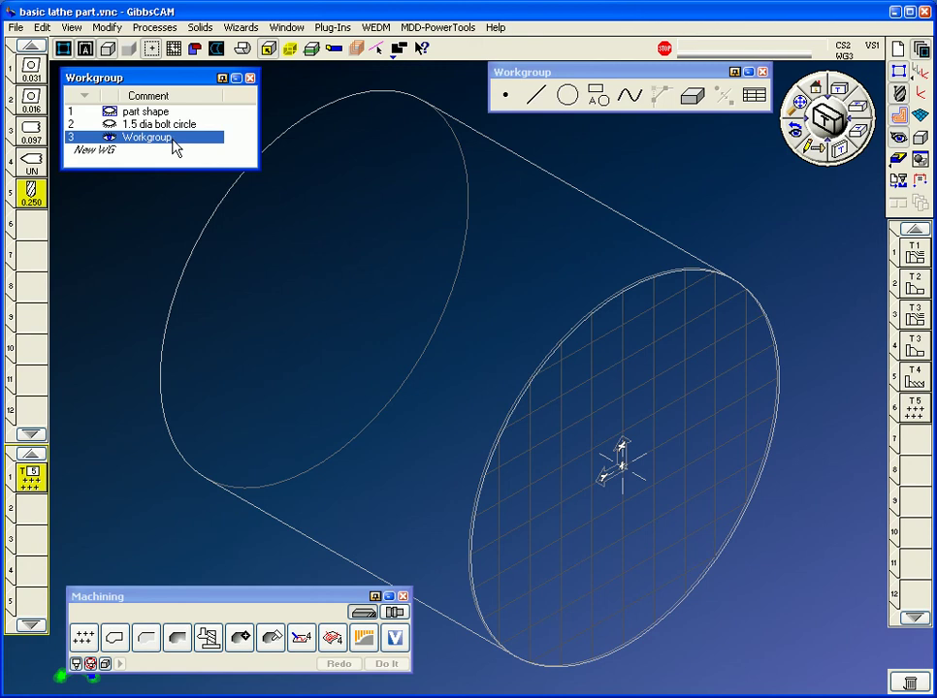
{"action": "left_click", "coordinate": [172, 141]}
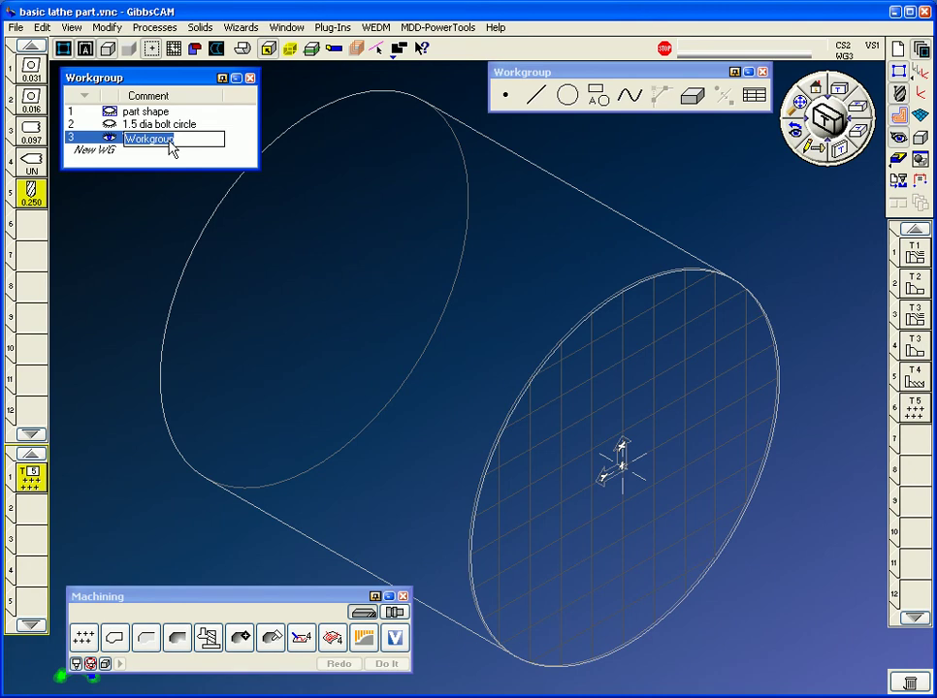
{"action": "type", "text": "cut"}
{"action": "key", "text": "Return"}
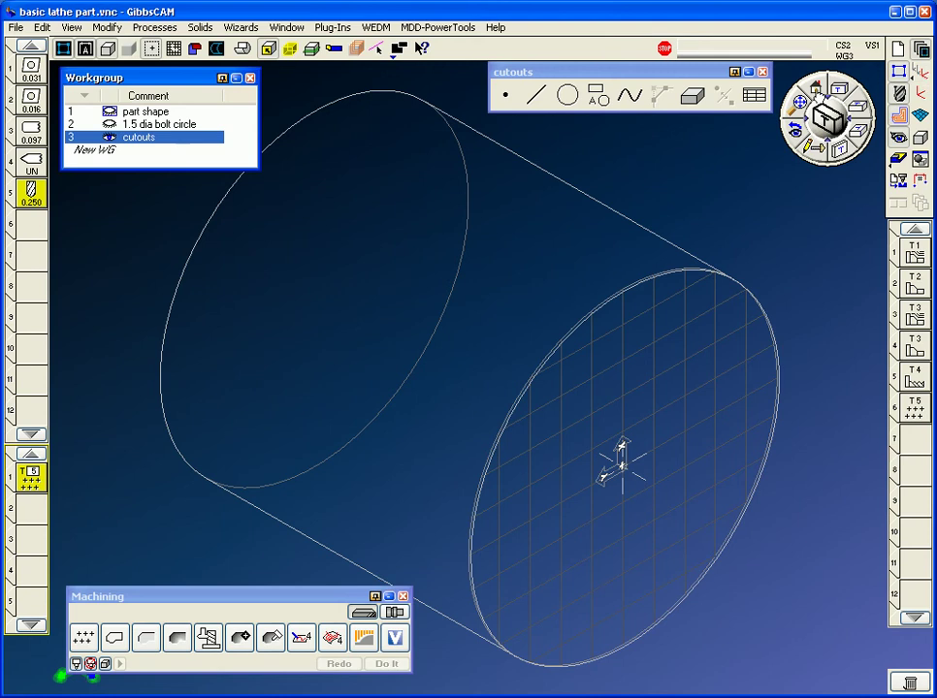
- Create a circle of radius .25 centred at X 0, Y 1.75, Z 0 in the cutouts workgroup
{"action": "left_click", "coordinate": [816, 90]}
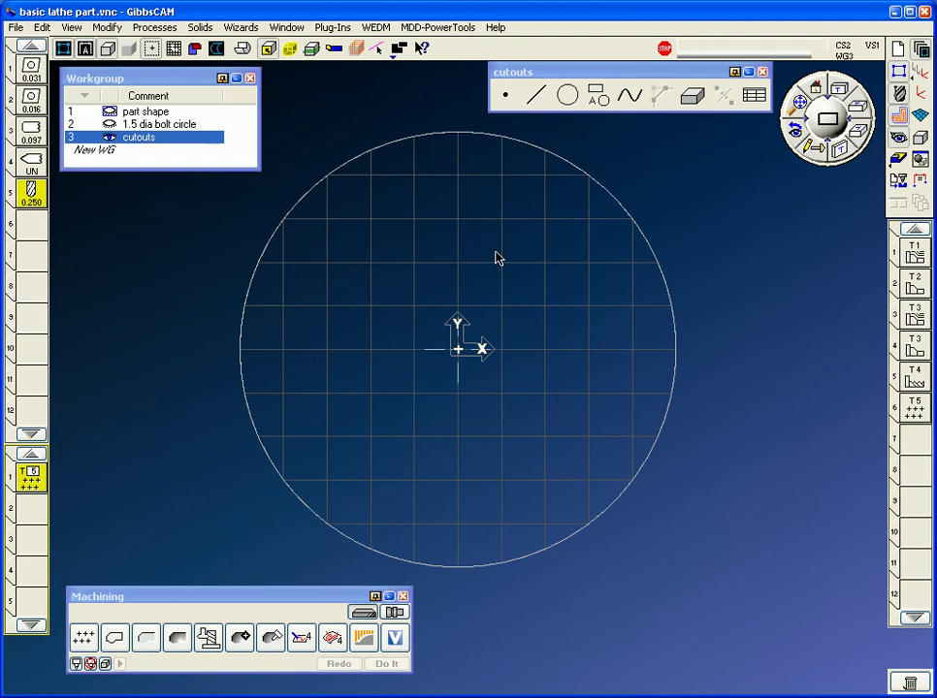
{"action": "middle_click_drag", "start_coordinate": [474, 218], "coordinate": [487, 254]}
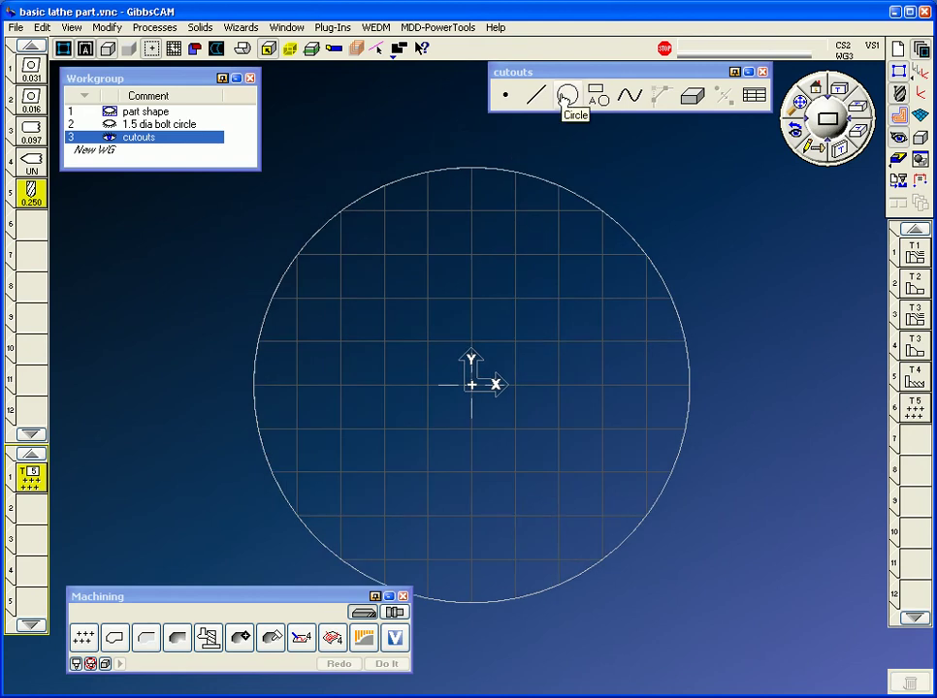
{"action": "left_click", "coordinate": [568, 95]}
{"action": "left_click", "coordinate": [505, 94]}
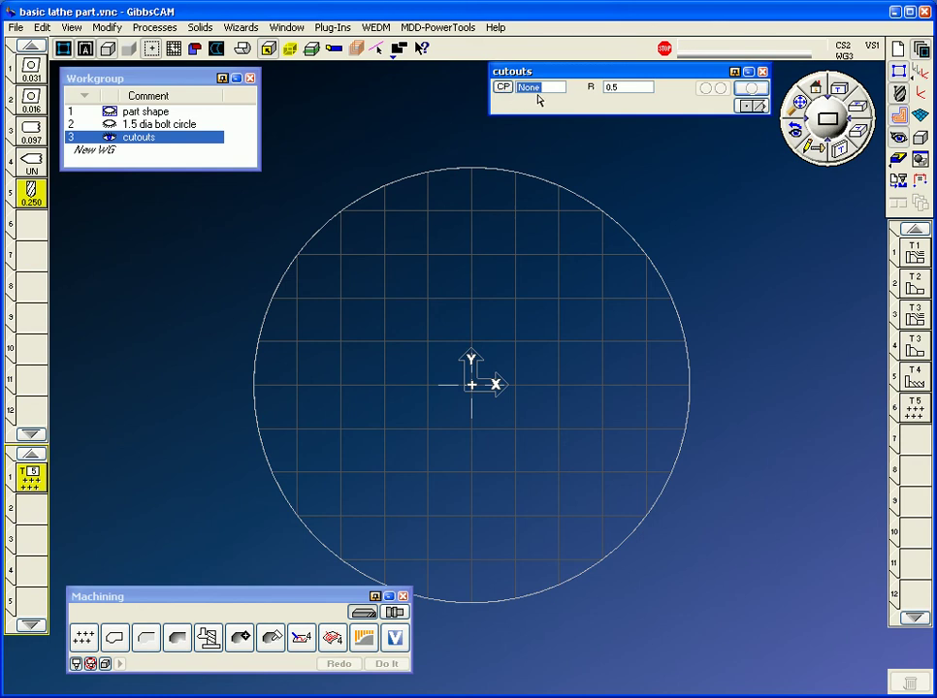
{"action": "left_click", "coordinate": [504, 88]}
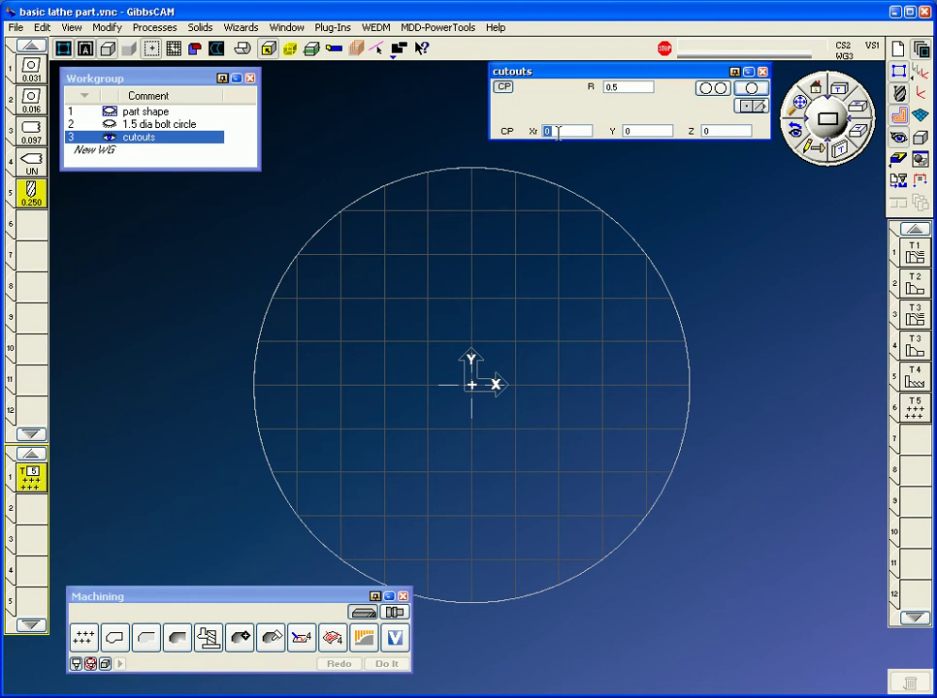
{"action": "key", "text": "Tab"}
{"action": "double_click", "coordinate": [631, 88]}
{"action": "type", "text": ".25"}
{"action": "left_click", "coordinate": [715, 88]}
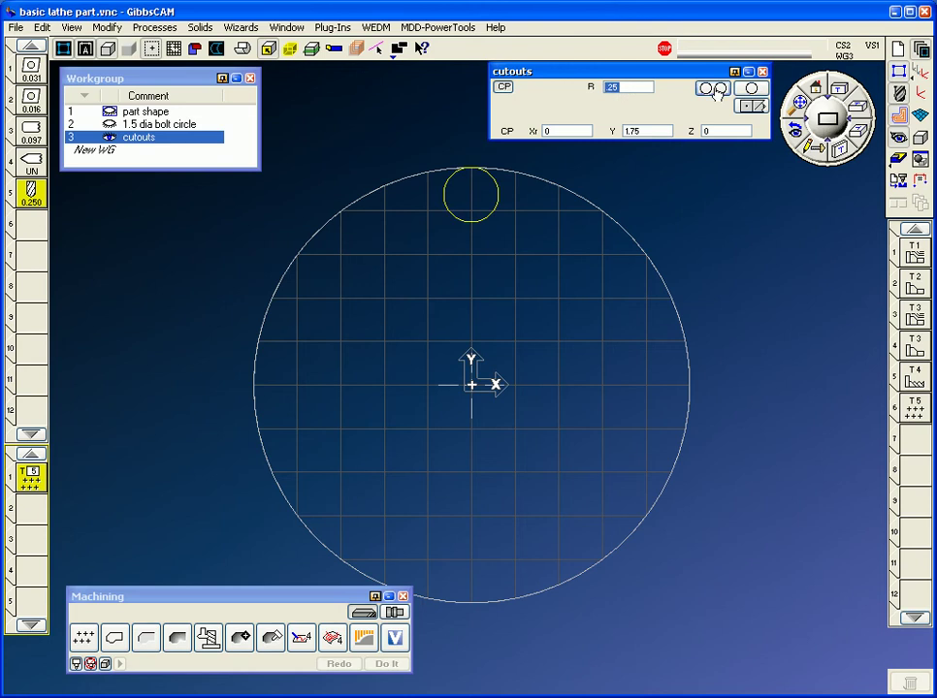
{"action": "left_click", "coordinate": [754, 106]}
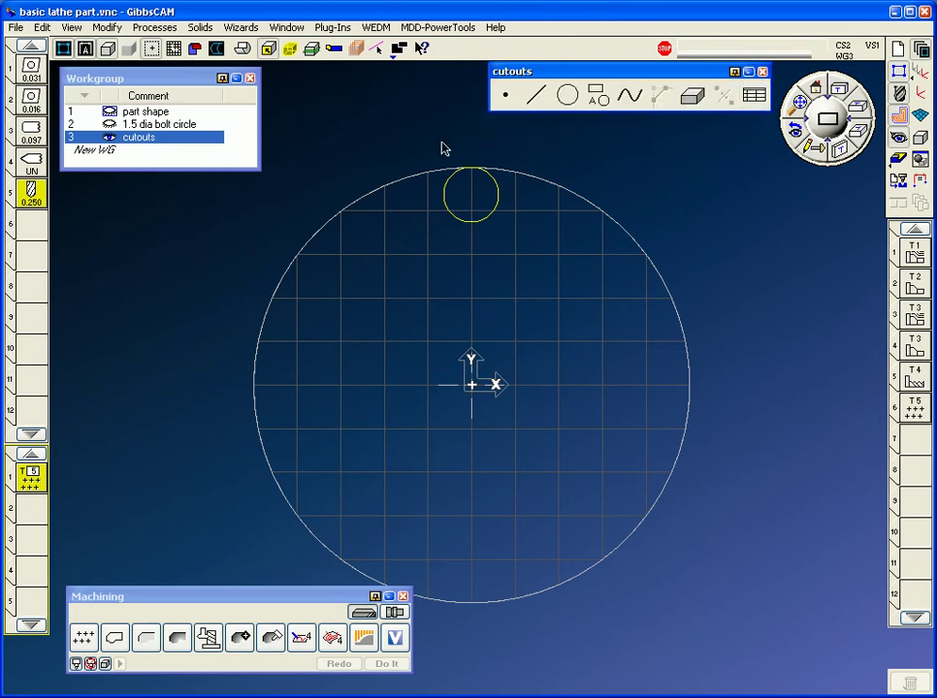
- Create two lines at 90 degrees tangent to both sides of the small circle in the cutouts workgroup
{"action": "left_click", "coordinate": [536, 97]}
{"action": "left_click", "coordinate": [561, 94]}
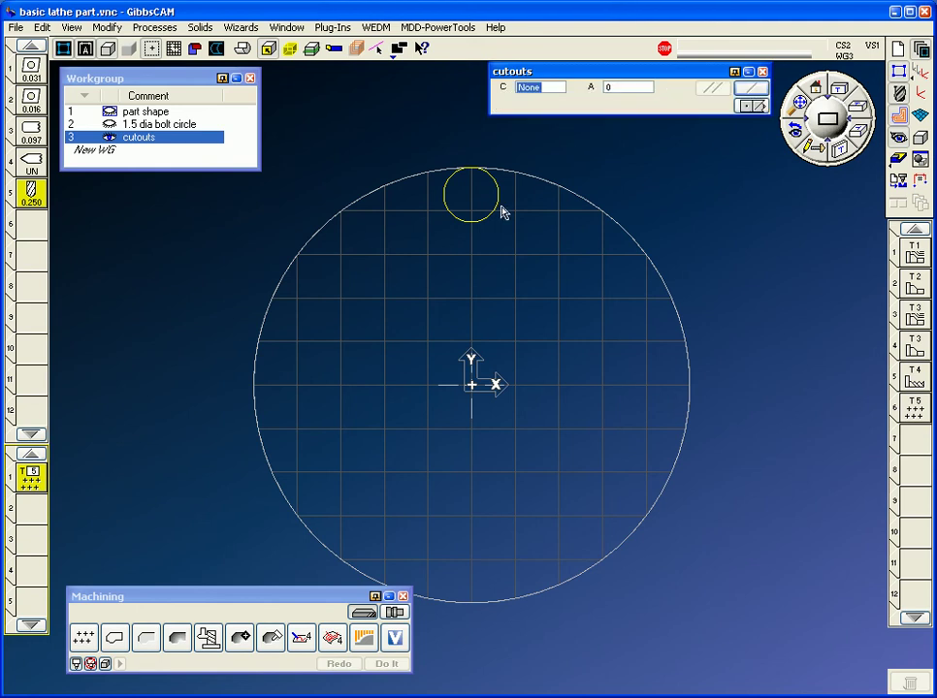
{"action": "left_click", "coordinate": [495, 213]}
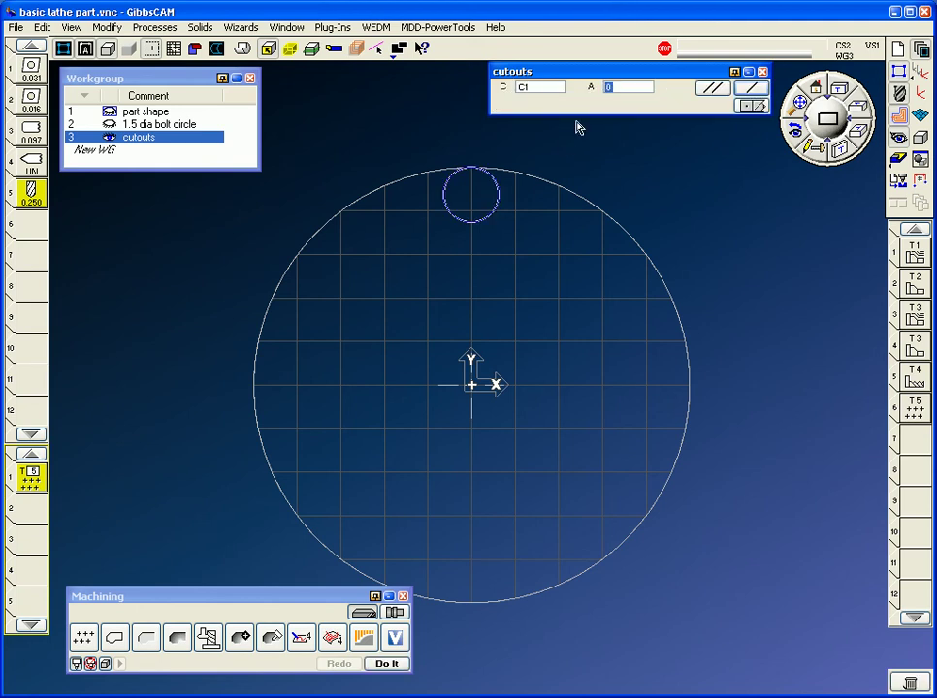
{"action": "type", "text": "90"}
{"action": "key", "text": "Return"}
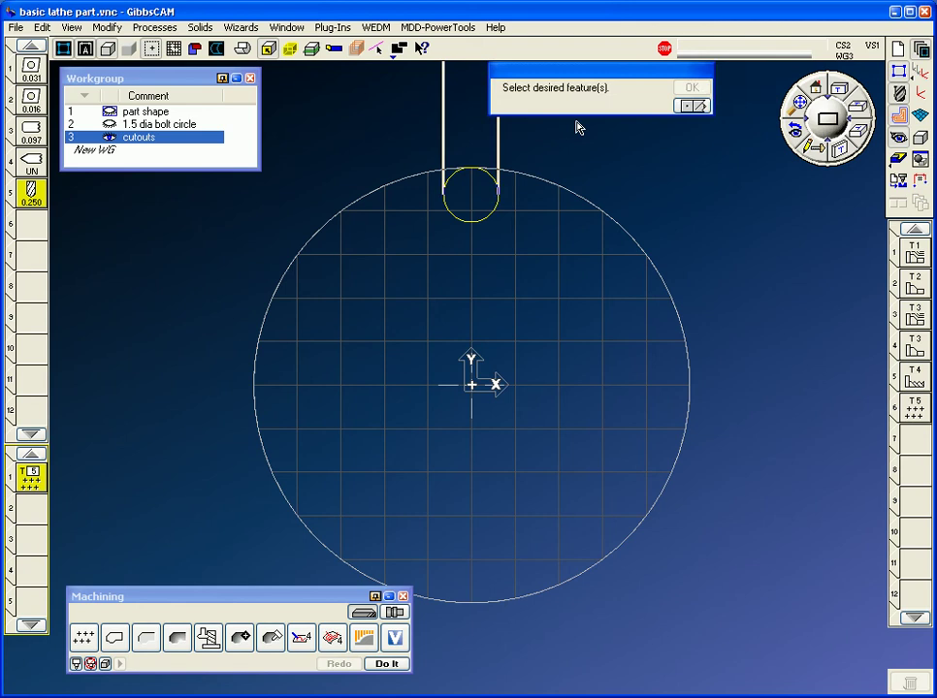
{"action": "left_click", "coordinate": [481, 149]}
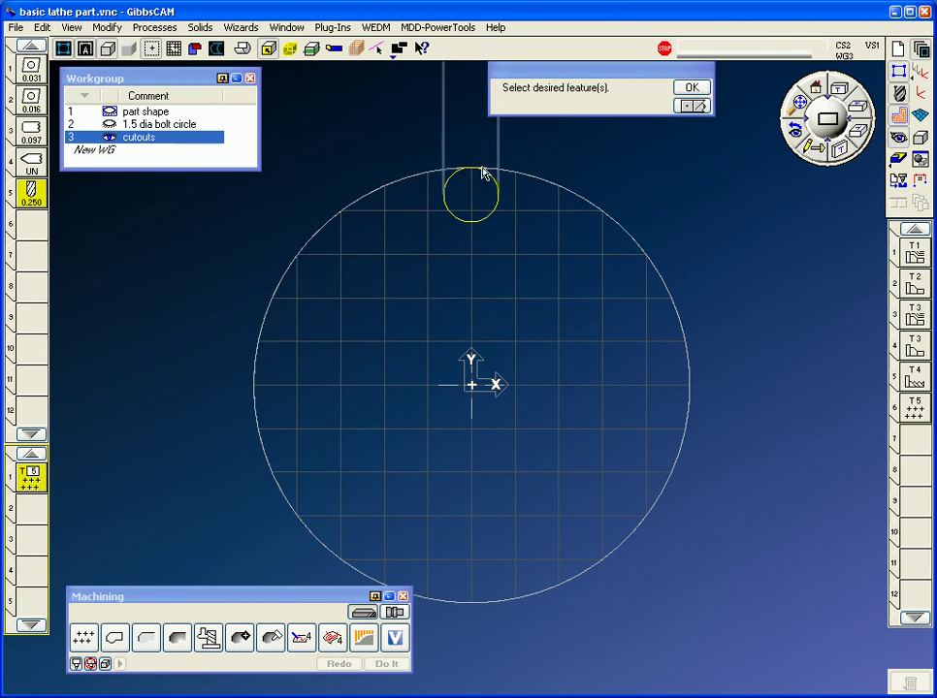
{"action": "key", "text": "Return"}
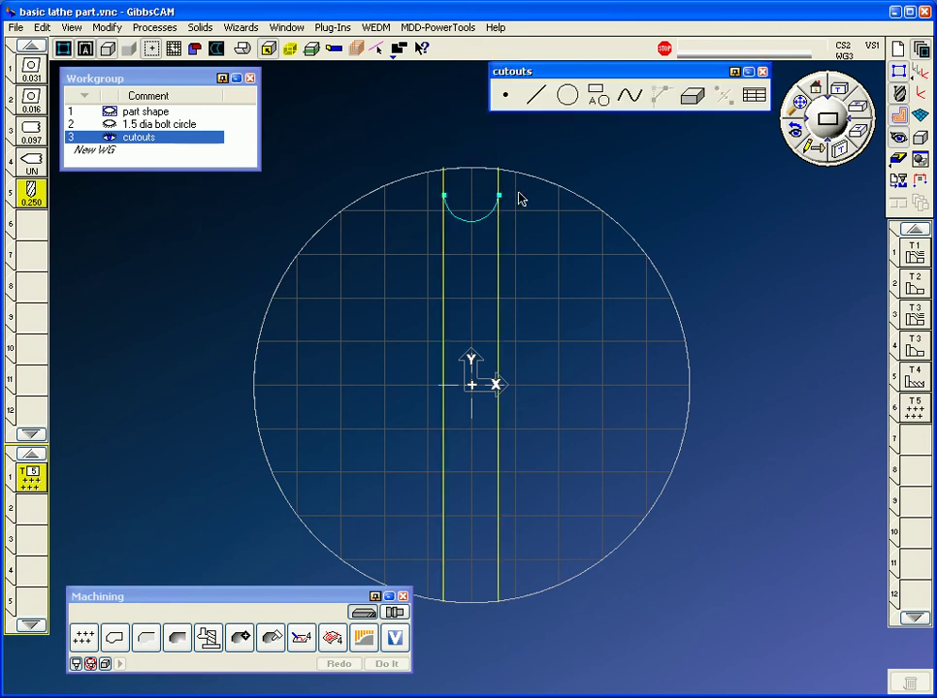
- Create a circle of radius 2 centred at X 0, Y 0, Z 0 in the cutouts workgroup
{"action": "left_click", "coordinate": [571, 98]}
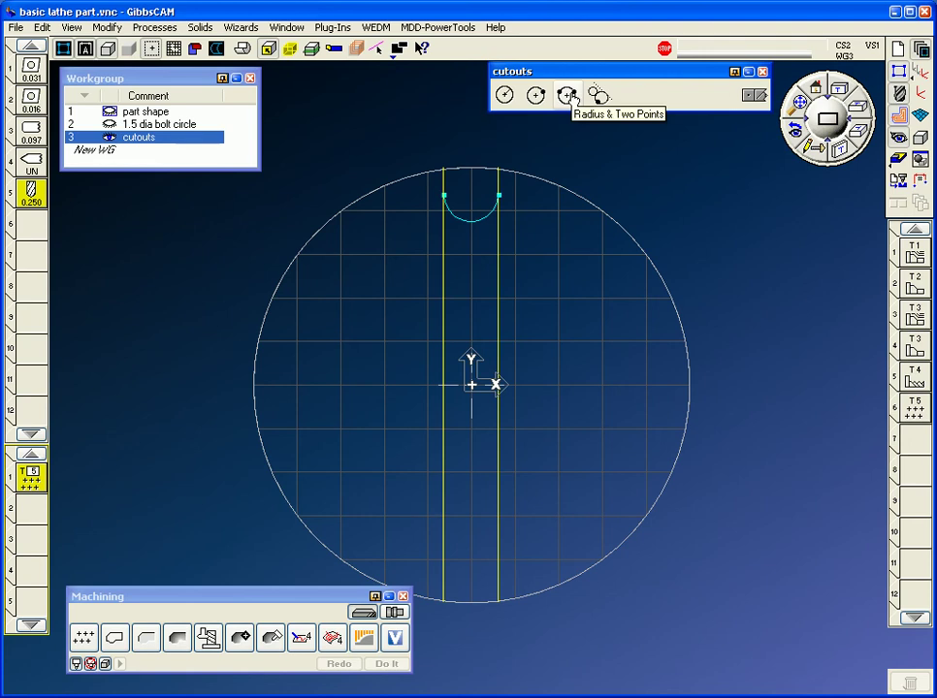
{"action": "left_click", "coordinate": [505, 94]}
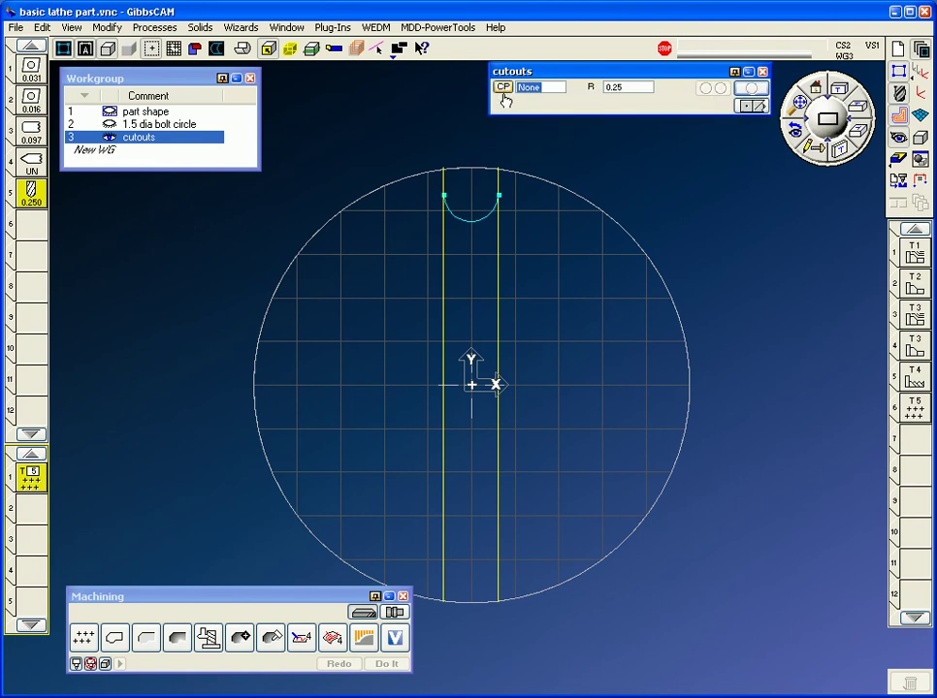
{"action": "left_click", "coordinate": [650, 132]}
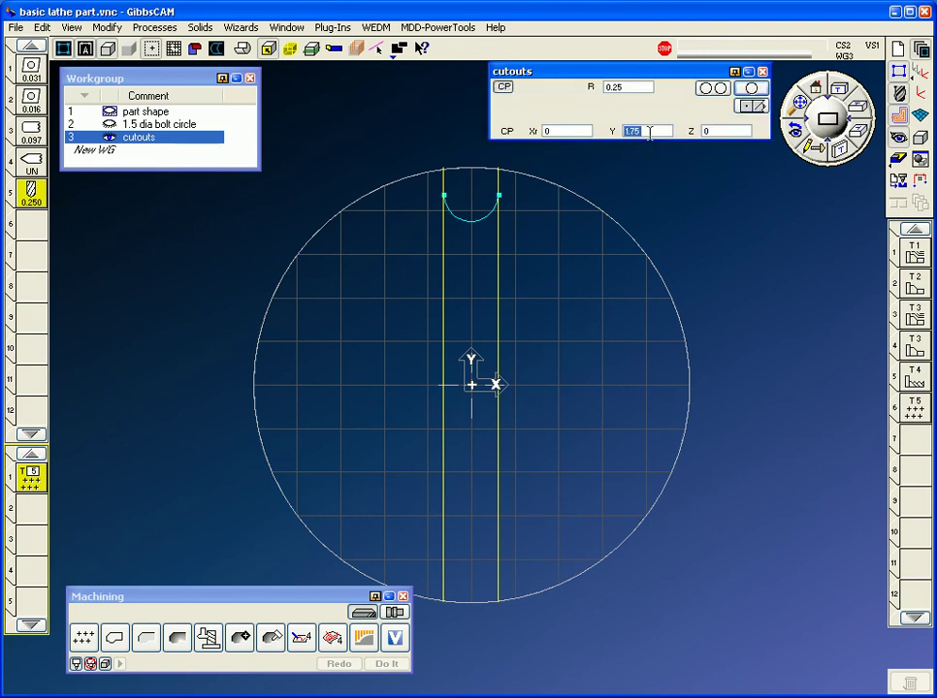
{"action": "type", "text": "0"}
{"action": "left_click", "coordinate": [638, 87]}
{"action": "type", "text": "2"}
{"action": "left_click", "coordinate": [743, 89]}
- Connect both vertical lines to the radius 2 circle, trimming the geometry into a closed U-shaped cutout
{"action": "left_click", "coordinate": [498, 180]}
{"action": "left_click", "coordinate": [519, 174], "text": "ctrl"}
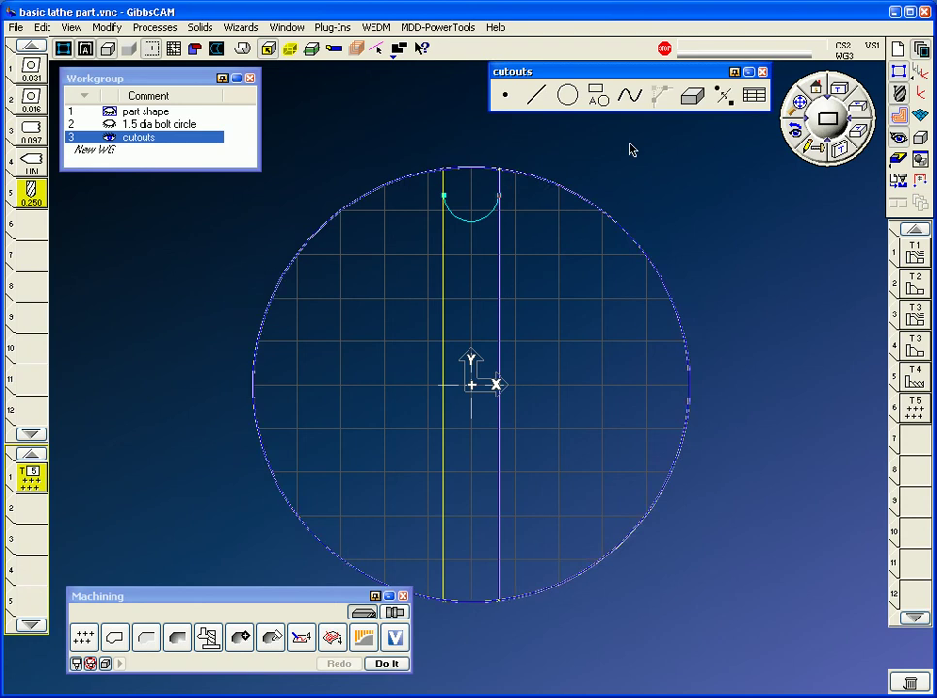
{"action": "left_click", "coordinate": [723, 96]}
{"action": "double_click", "coordinate": [500, 170]}
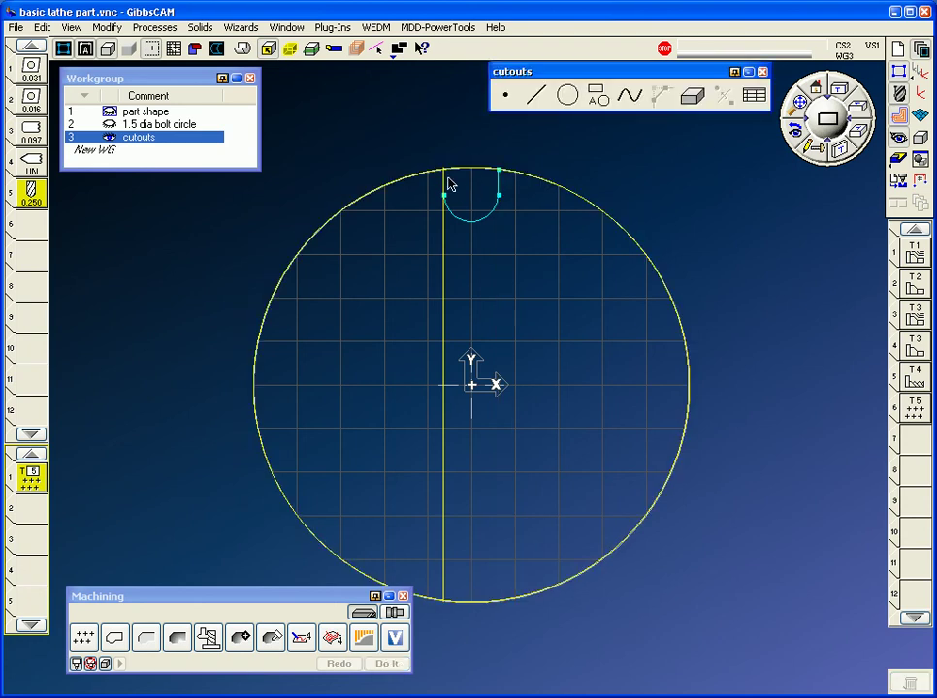
{"action": "right_click", "coordinate": [461, 174]}
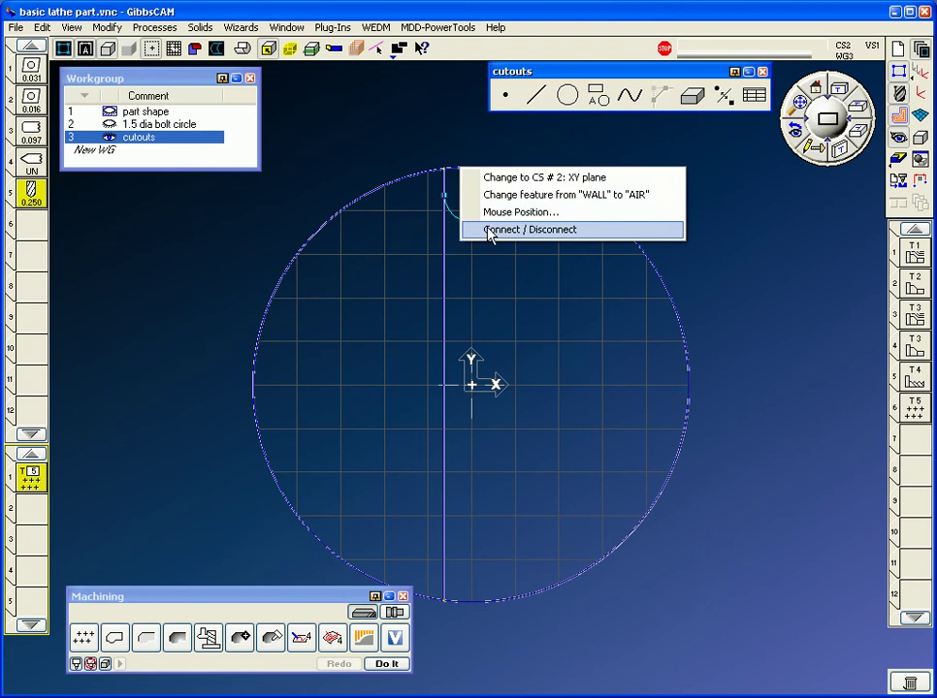
{"action": "left_click", "coordinate": [488, 231]}
{"action": "double_click", "coordinate": [443, 170]}
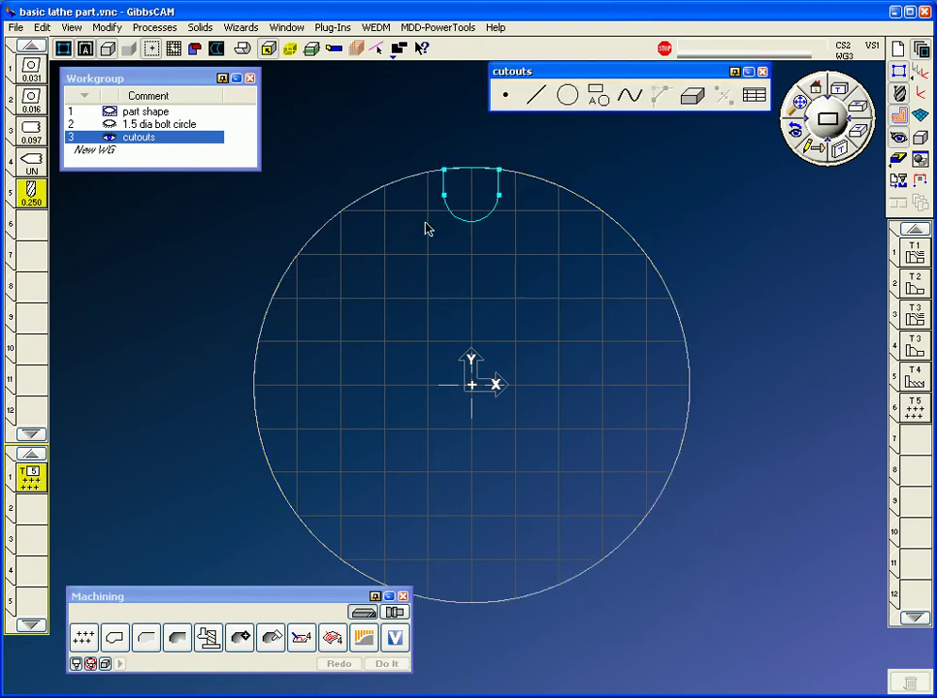
- Change the outer arc closing the cutout from WALL to AIR
{"action": "right_click", "coordinate": [475, 176]}
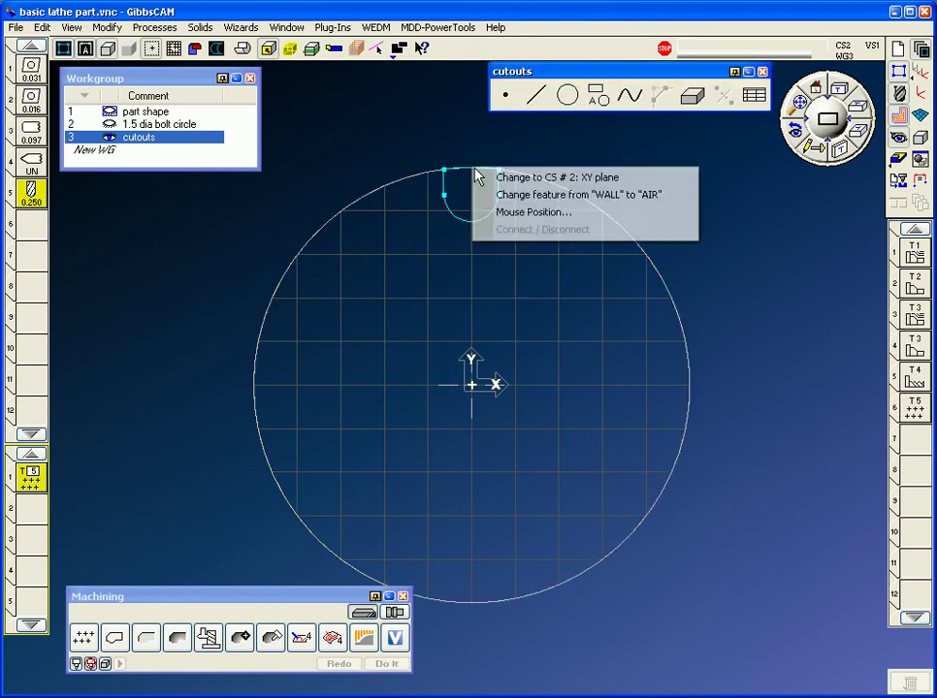
{"action": "left_click", "coordinate": [534, 195]}
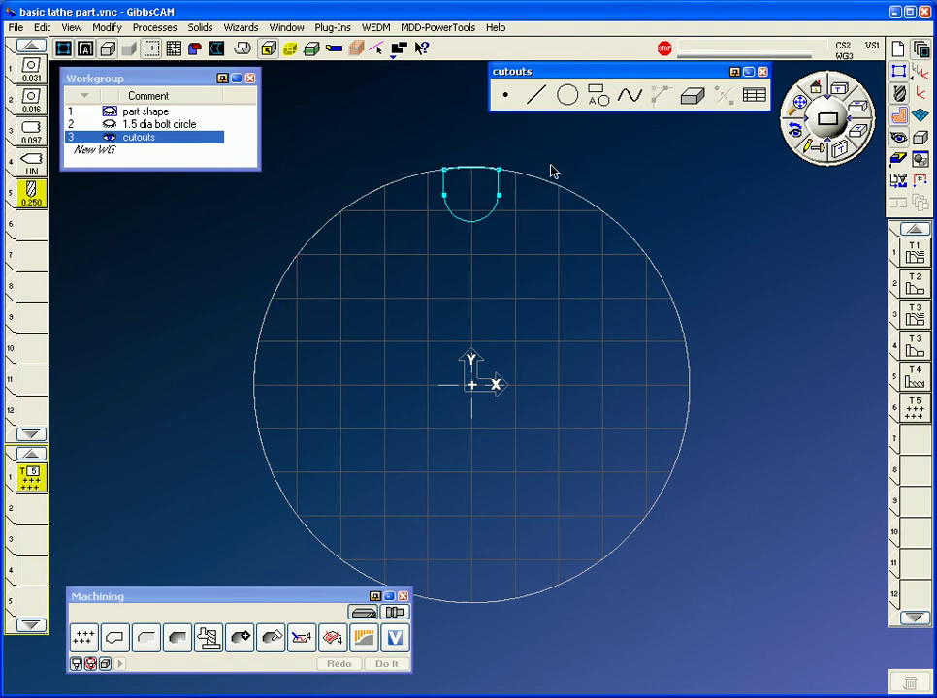
{"action": "middle_click_drag", "start_coordinate": [373, 241], "coordinate": [592, 374]}
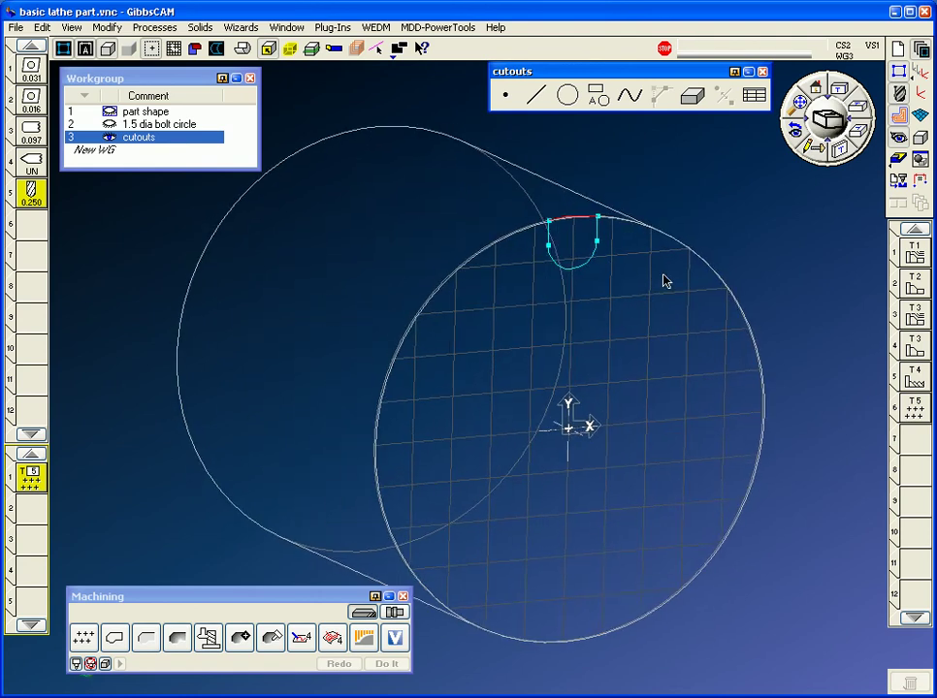
- Force the depth of the whole cutout shape to Z -3
{"action": "left_click", "coordinate": [586, 264]}
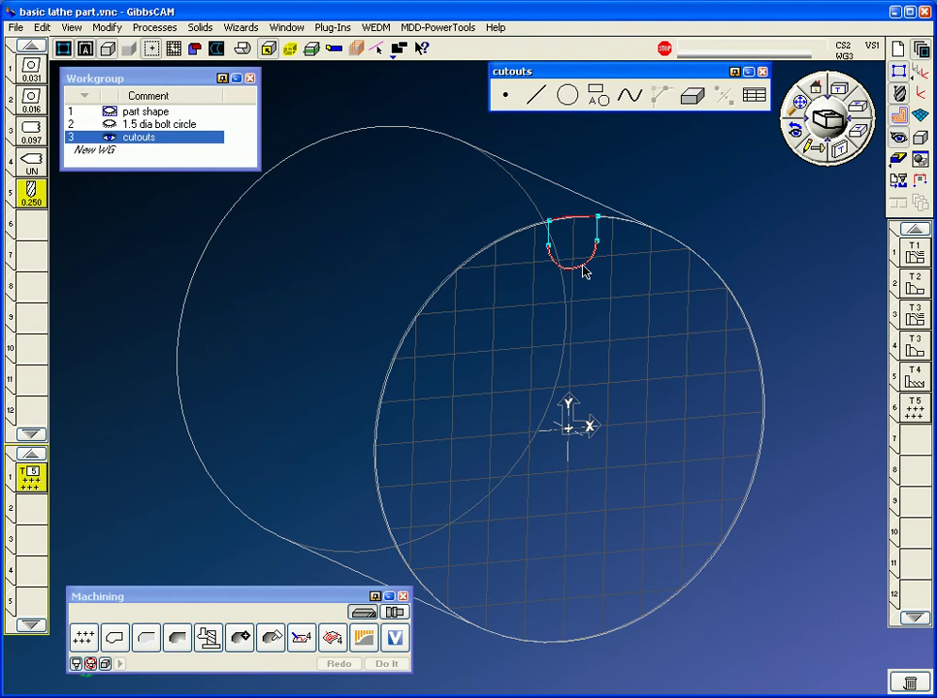
{"action": "left_click", "coordinate": [105, 27]}
{"action": "left_click", "coordinate": [145, 92]}
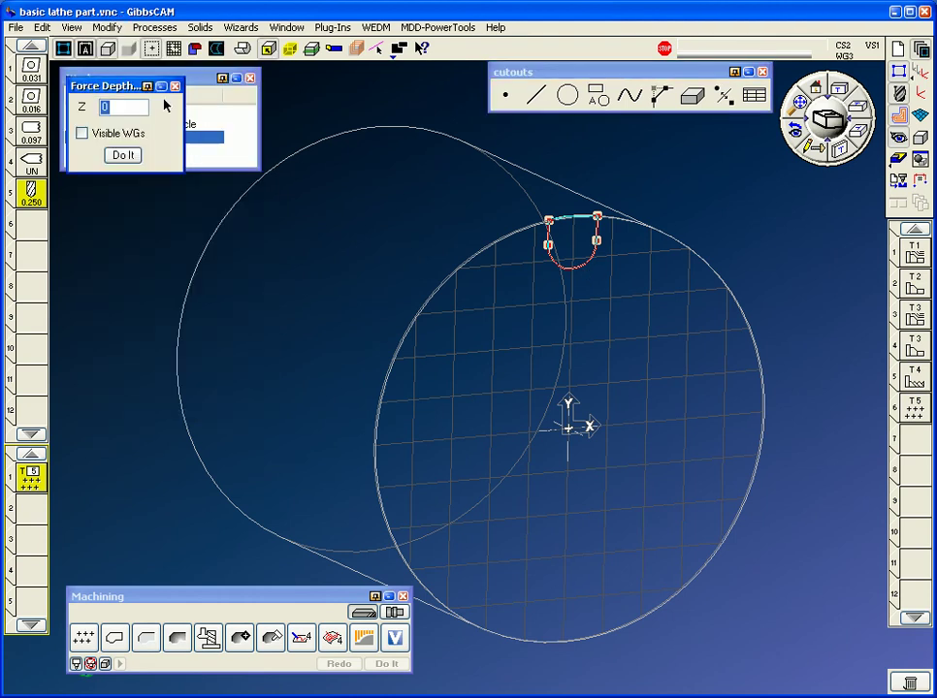
{"action": "type", "text": "-3"}
{"action": "key", "text": "Return"}
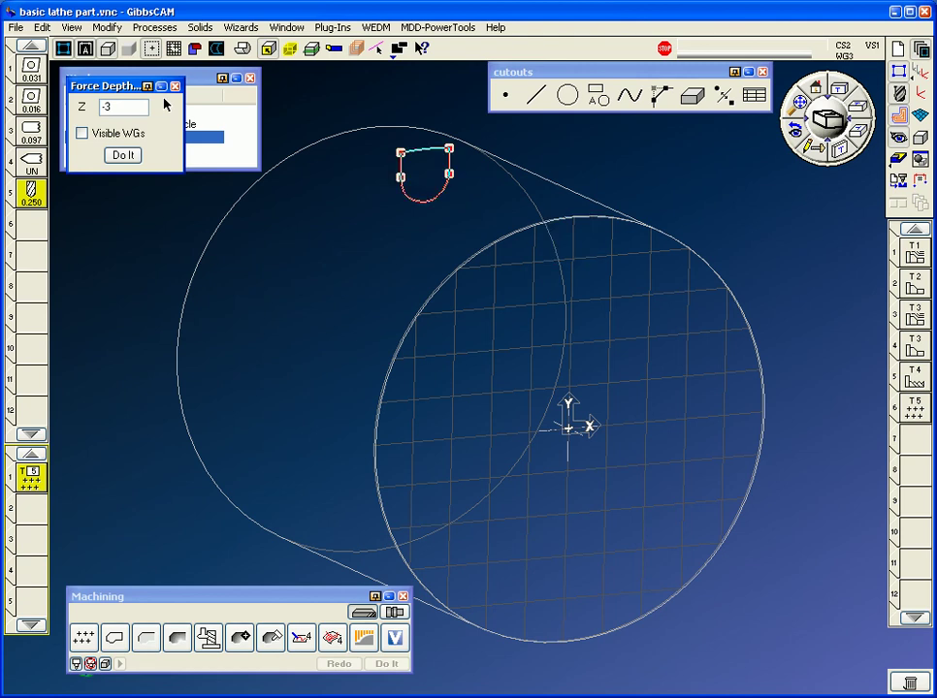
{"action": "left_click", "coordinate": [175, 87]}
{"action": "middle_click_drag", "start_coordinate": [377, 181], "coordinate": [488, 264]}
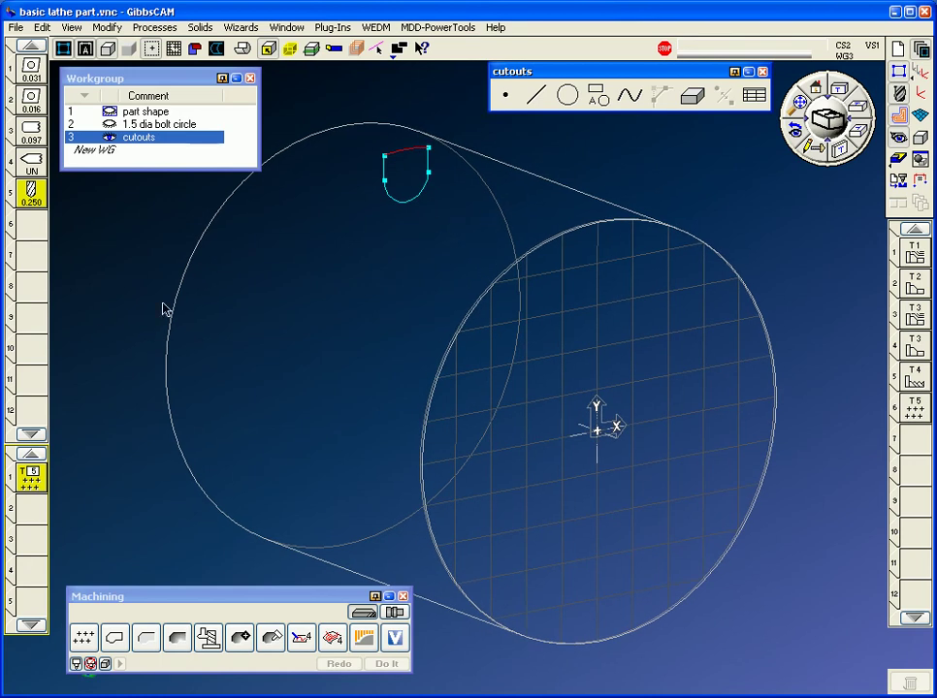
- Define milling tool 6 as a finish end mill (fEM) with a .375 diameter
{"action": "double_click", "coordinate": [31, 222]}
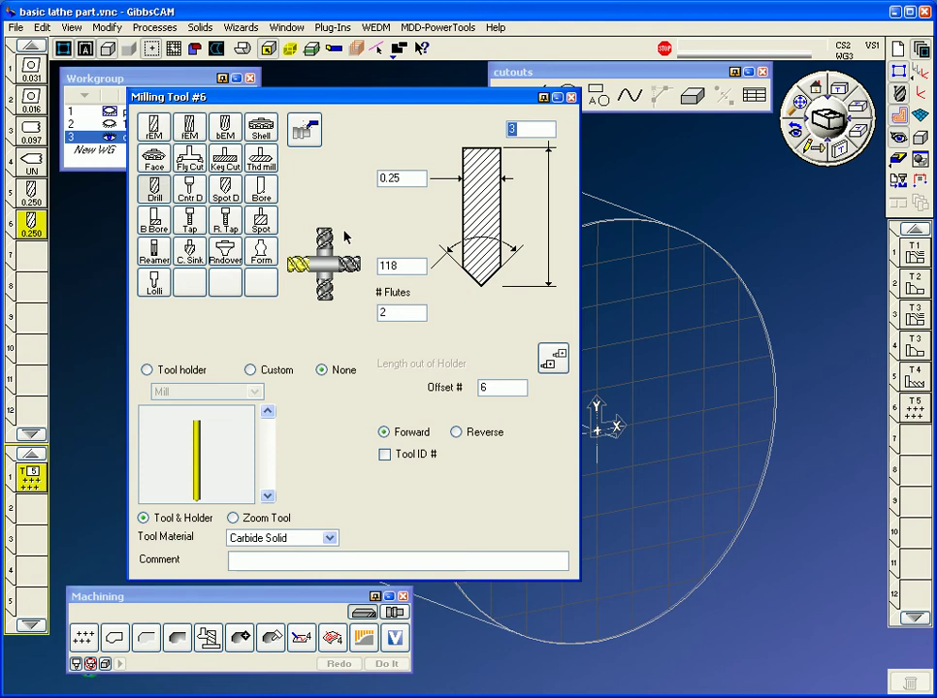
{"action": "left_click", "coordinate": [189, 127]}
{"action": "double_click", "coordinate": [420, 177]}
{"action": "type", "text": "."}
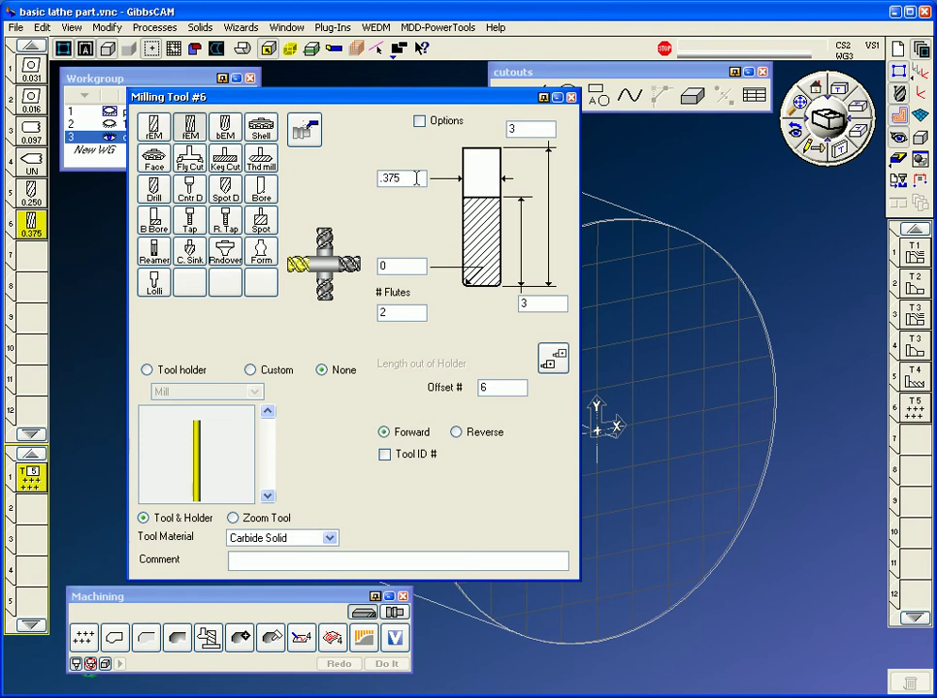
{"action": "left_click", "coordinate": [572, 97]}
- Set up a roughing process with the 0.375 end mill as process 1
{"action": "left_click_drag", "start_coordinate": [32, 225], "coordinate": [32, 475]}
{"action": "double_click", "coordinate": [32, 475]}
{"action": "left_click_drag", "start_coordinate": [146, 637], "coordinate": [30, 478]}
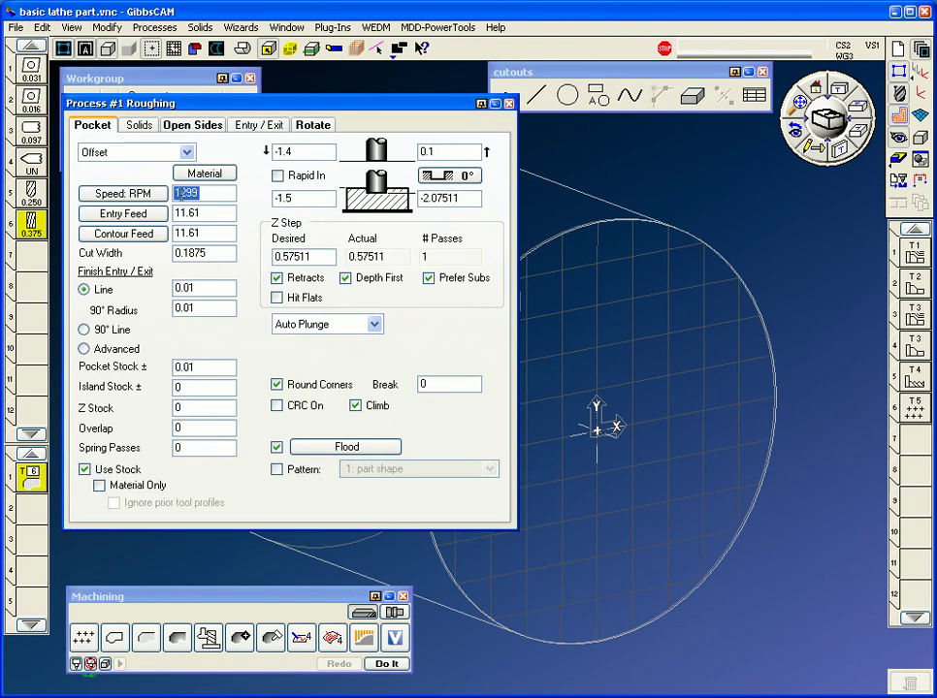
- Set the roughing entry clearance to -2.9, surface Z to -3, exit clearance to .1 and final depth to -3.25
{"action": "double_click", "coordinate": [315, 153]}
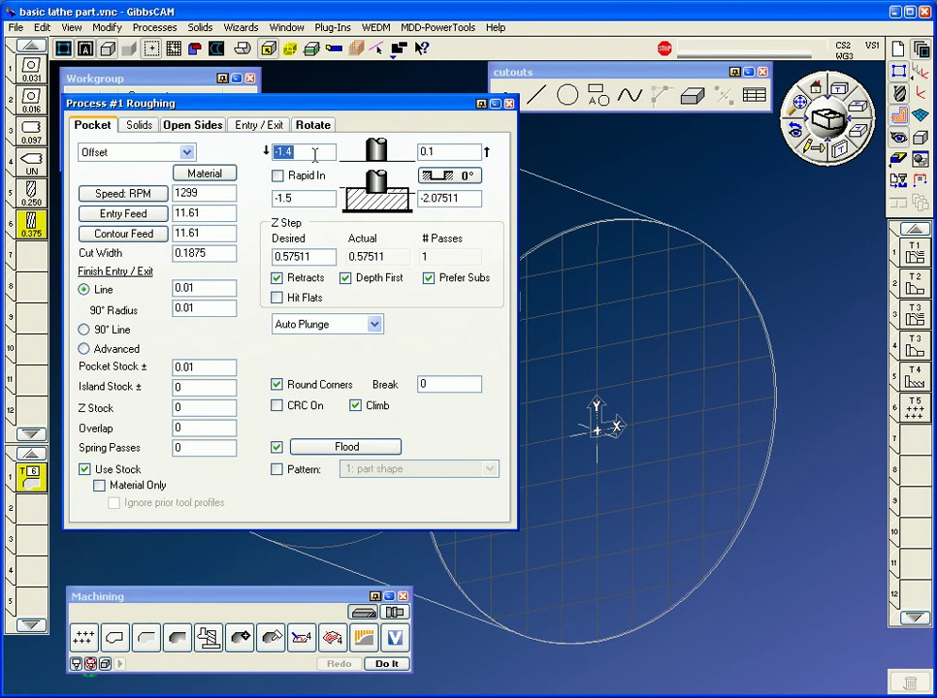
{"action": "type", "text": "-"}
{"action": "double_click", "coordinate": [306, 197]}
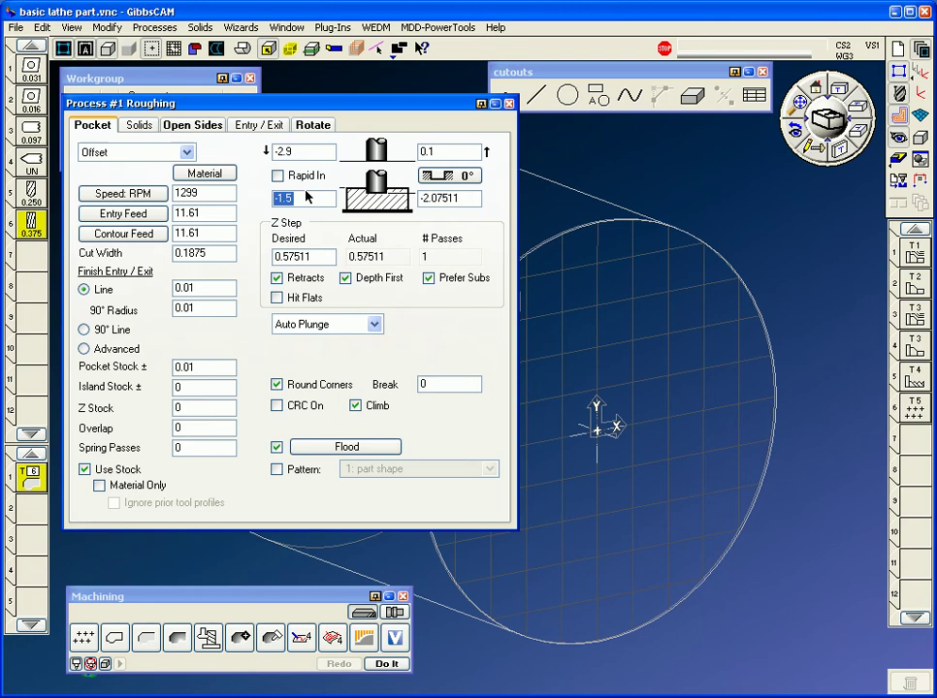
{"action": "type", "text": "-3"}
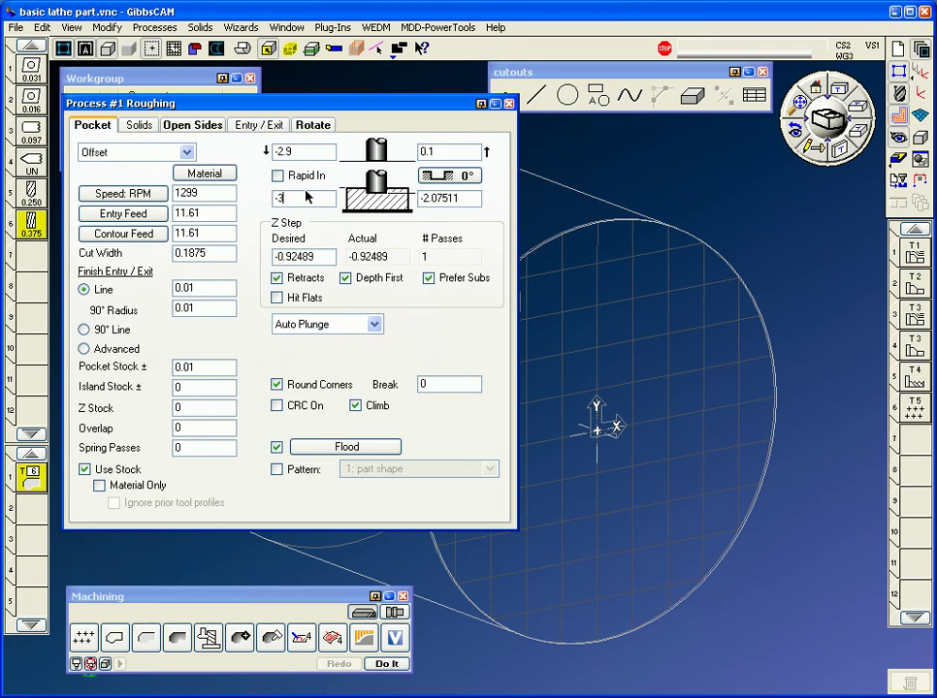
{"action": "double_click", "coordinate": [449, 153]}
{"action": "type", "text": ".9"}
{"action": "double_click", "coordinate": [442, 152]}
{"action": "double_click", "coordinate": [457, 199]}
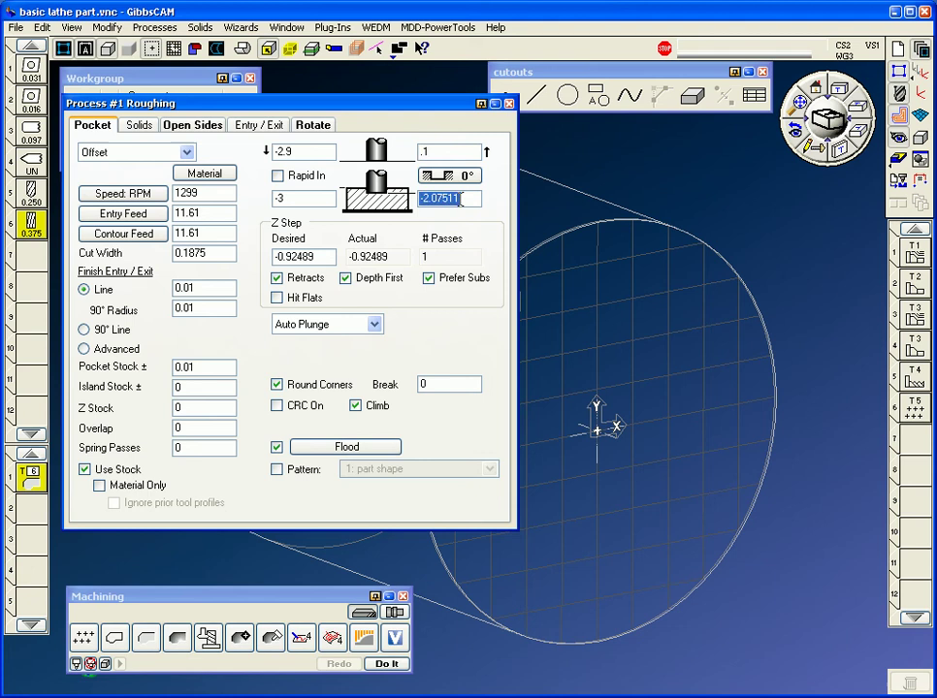
{"action": "type", "text": "-3.25"}
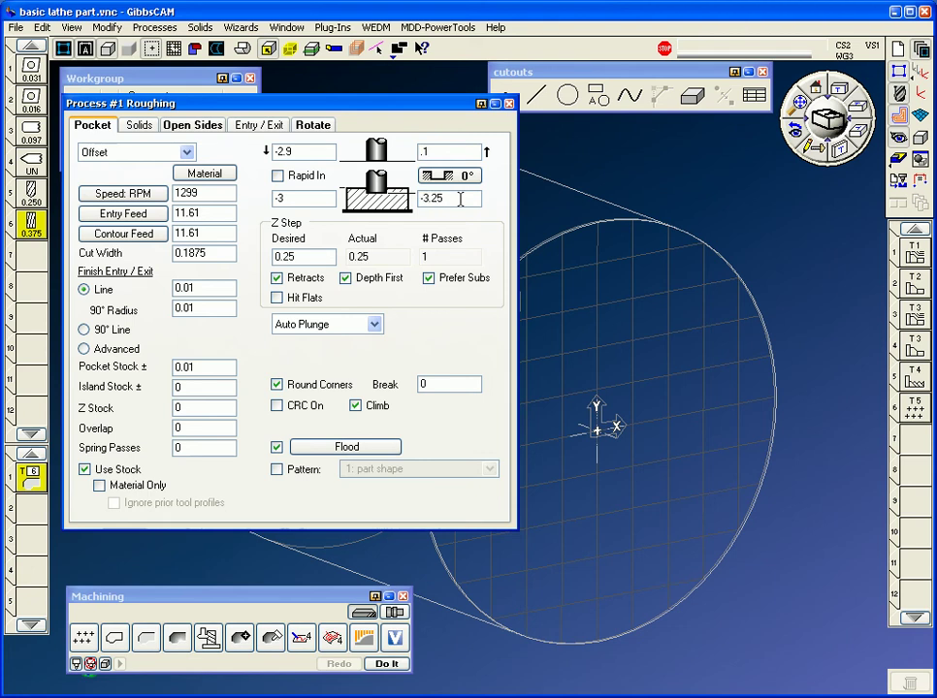
- Recalculate the spindle speed, entry feed and contour feed, set Pocket Stock to 0 and turn on CRC
{"action": "left_click", "coordinate": [153, 197]}
{"action": "left_click", "coordinate": [116, 214]}
{"action": "left_click", "coordinate": [147, 235]}
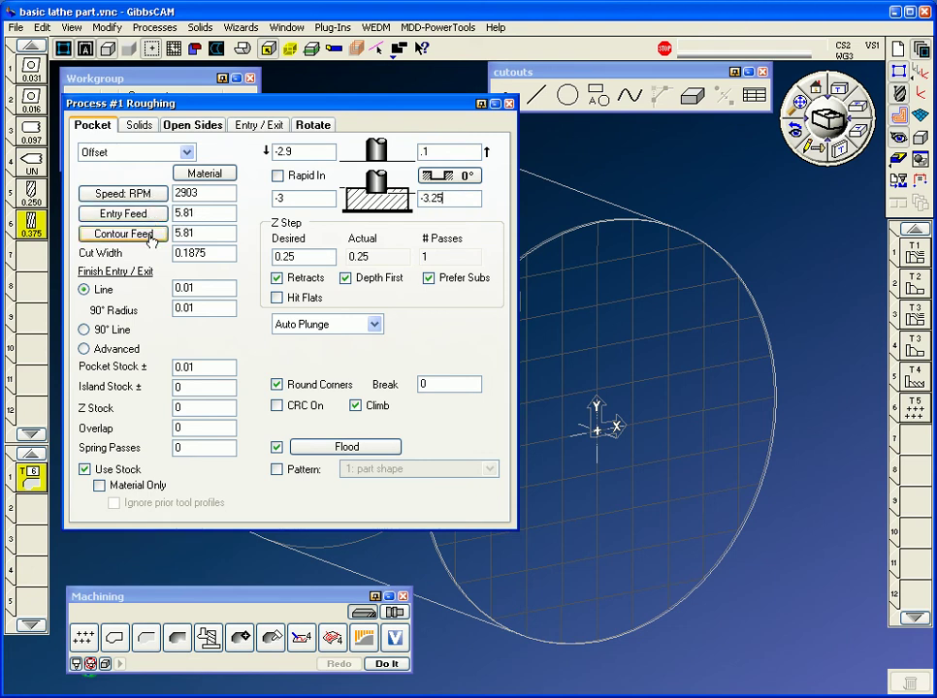
{"action": "double_click", "coordinate": [209, 372]}
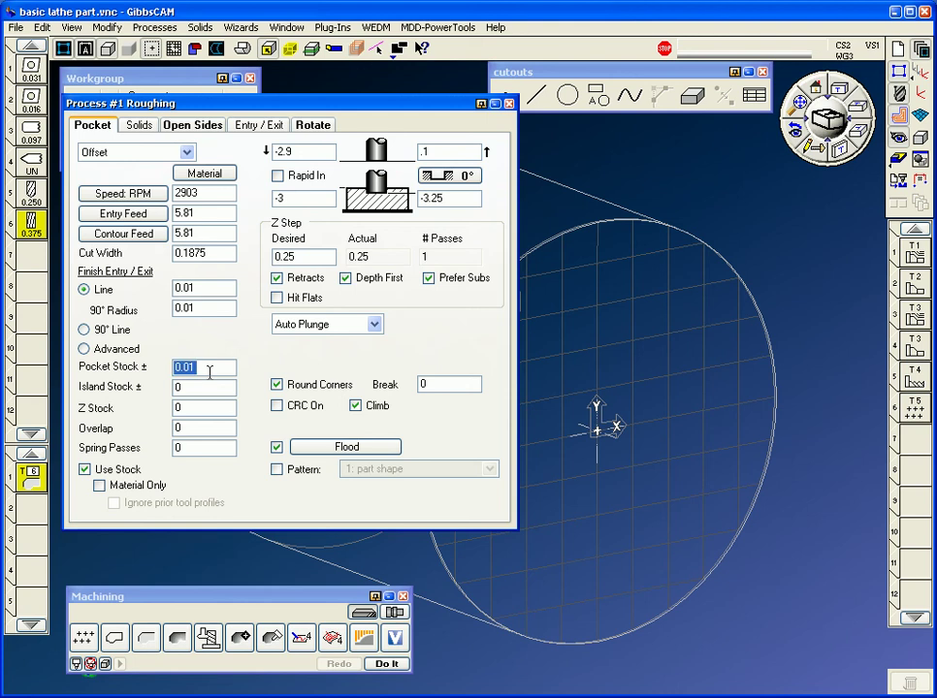
{"action": "type", "text": "0"}
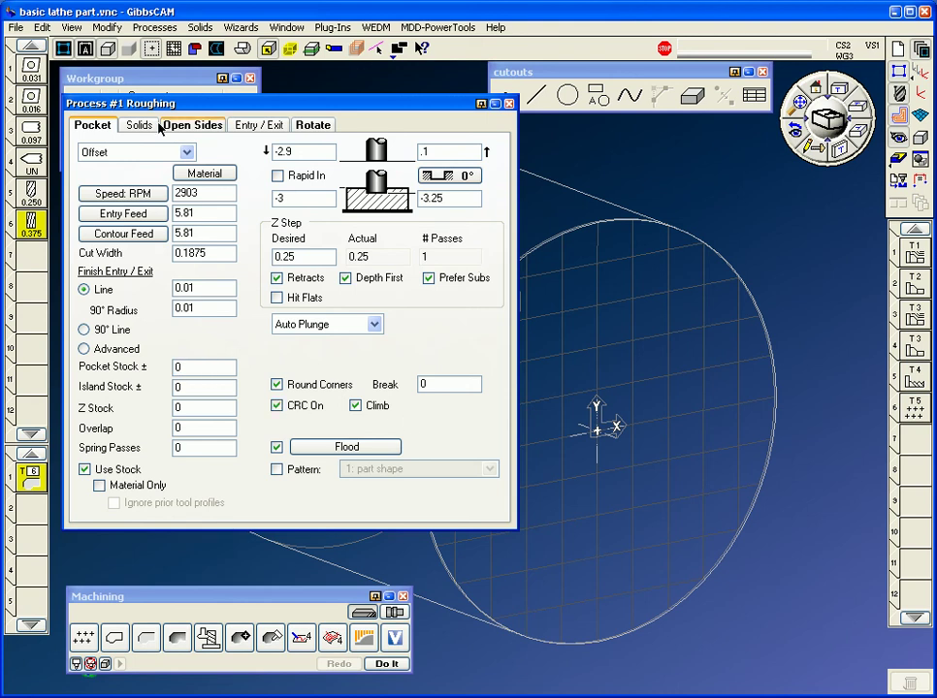
- Set the roughing process to Rotary Milling with 3 duplicates and generate the operation from the cutout shape
{"action": "left_click", "coordinate": [314, 126]}
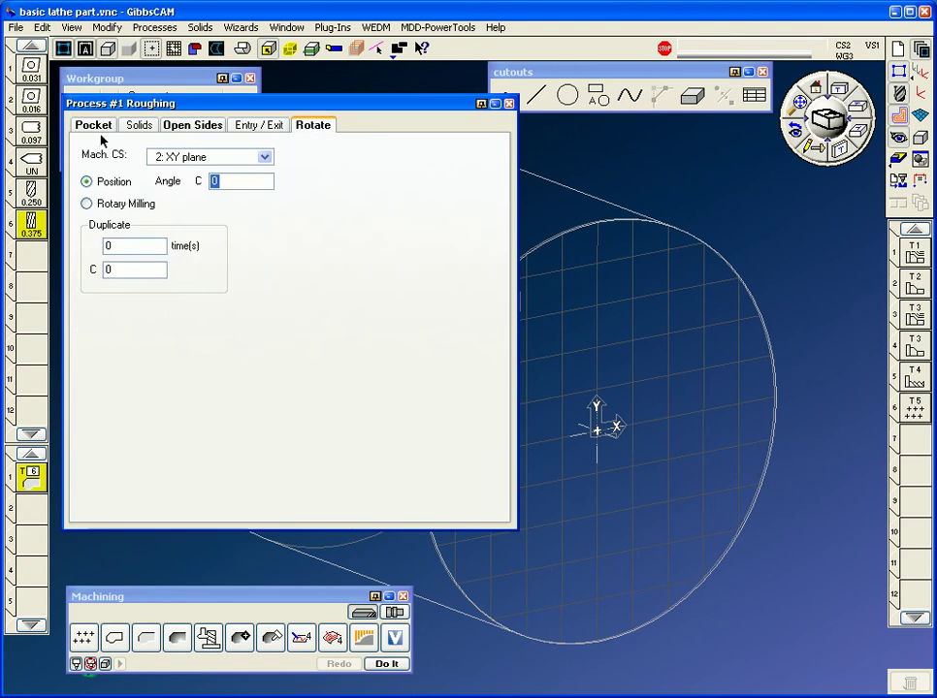
{"action": "left_click", "coordinate": [87, 203]}
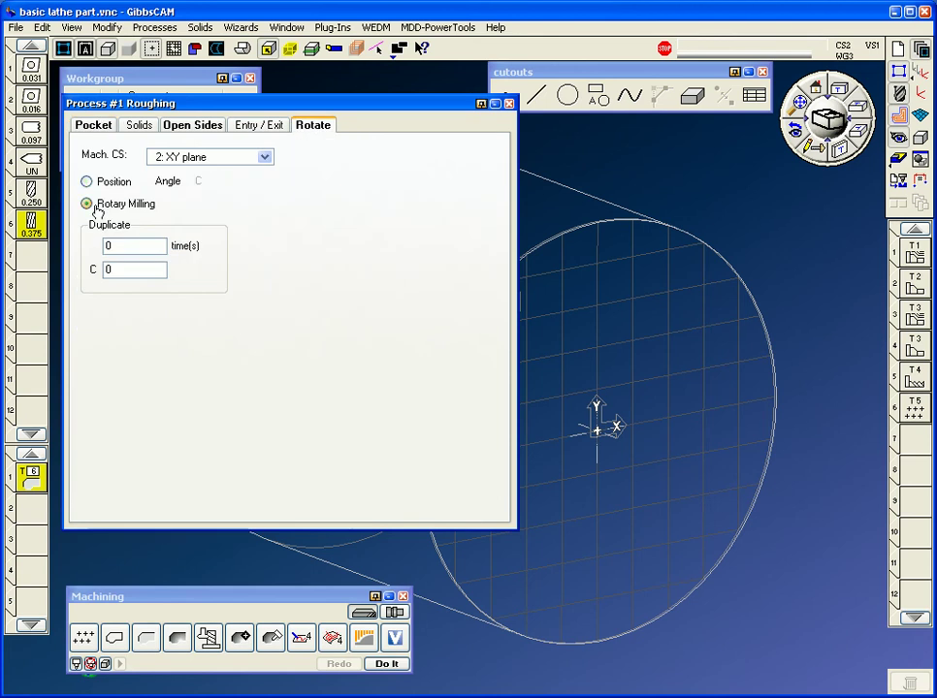
{"action": "double_click", "coordinate": [127, 247]}
{"action": "type", "text": "3"}
{"action": "left_click", "coordinate": [92, 125]}
{"action": "left_click", "coordinate": [508, 102]}
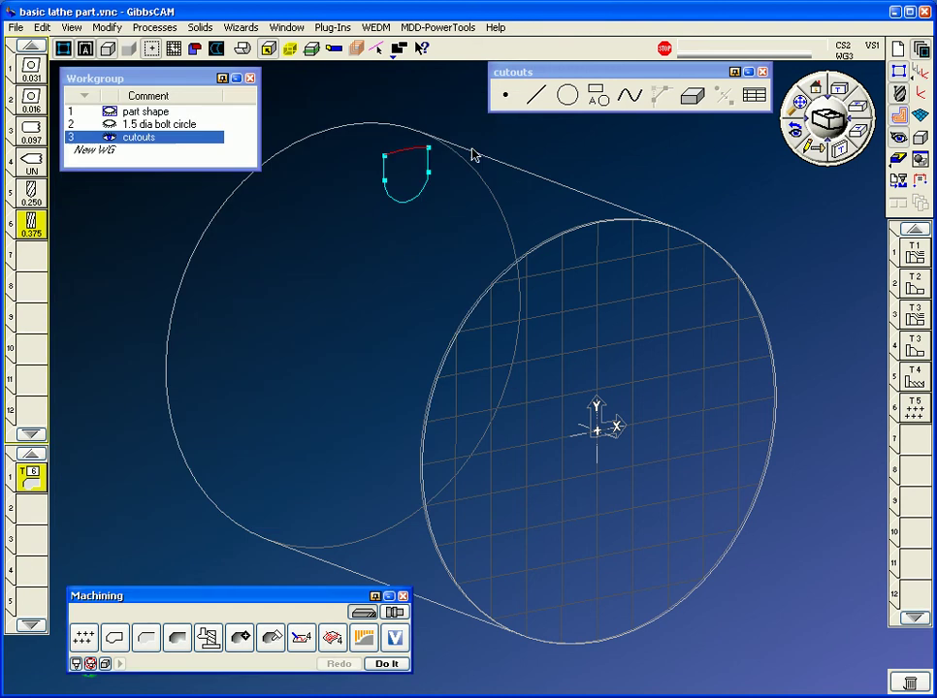
{"action": "left_click", "coordinate": [387, 663]}
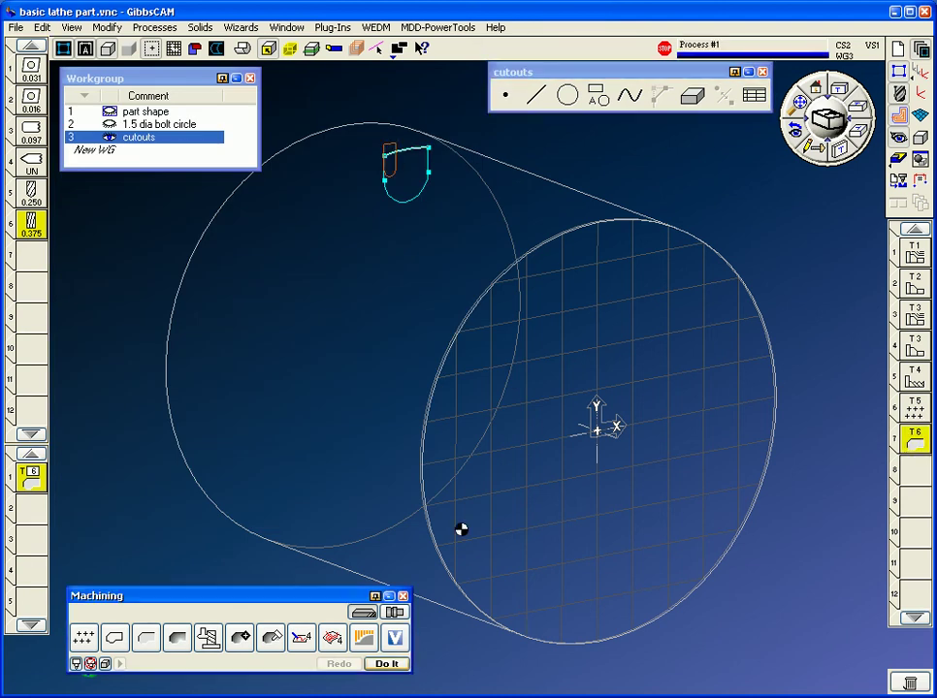
- Run the cut-part simulation from the start at adjusted playback speeds to check the rotary-milled cutouts
{"action": "left_click", "coordinate": [899, 159]}
{"action": "left_click_drag", "start_coordinate": [464, 406], "coordinate": [179, 179]}
{"action": "left_click", "coordinate": [574, 90]}
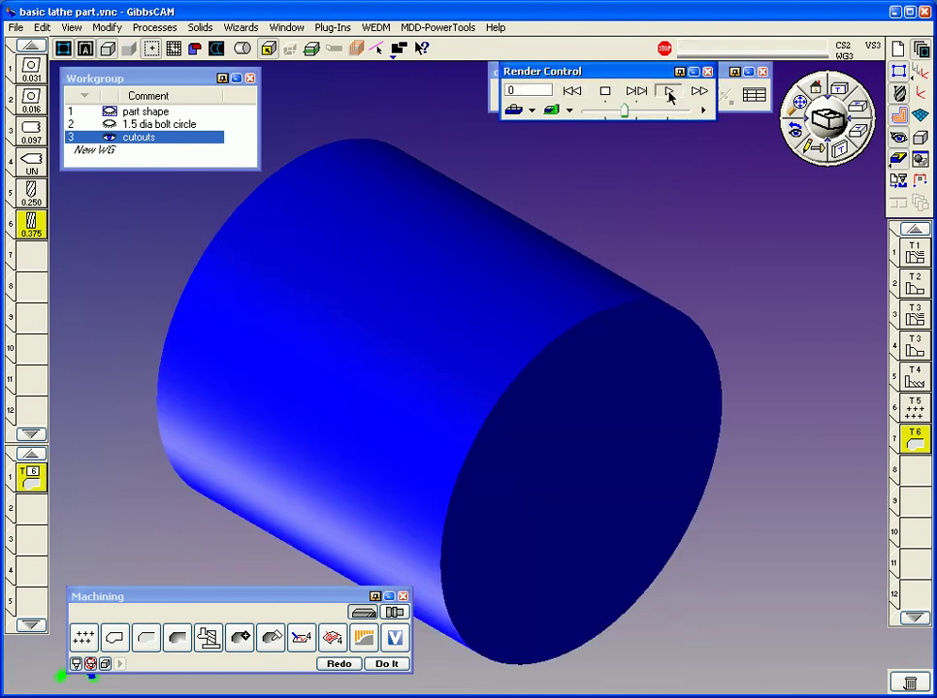
{"action": "left_click", "coordinate": [669, 91]}
{"action": "left_click_drag", "start_coordinate": [624, 110], "coordinate": [603, 111]}
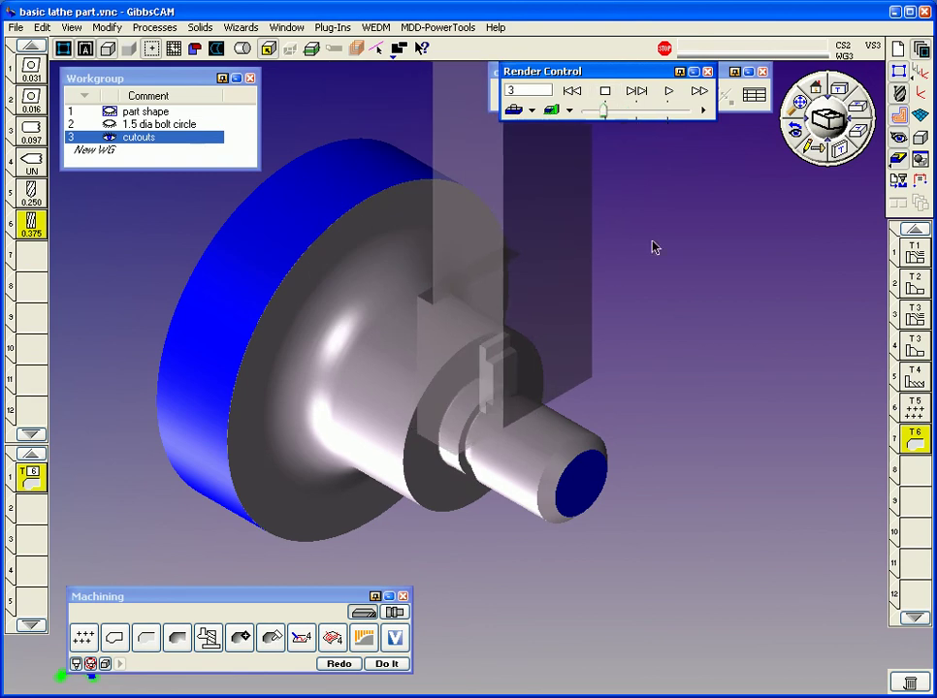
{"action": "left_click_drag", "start_coordinate": [606, 112], "coordinate": [614, 113]}
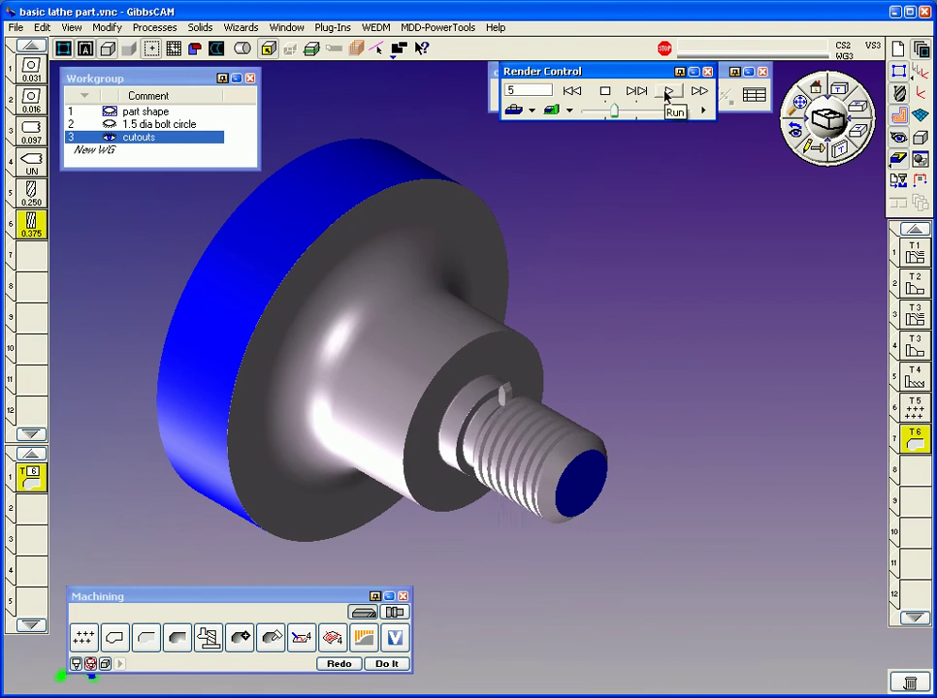
{"action": "left_click_drag", "start_coordinate": [613, 114], "coordinate": [625, 116]}
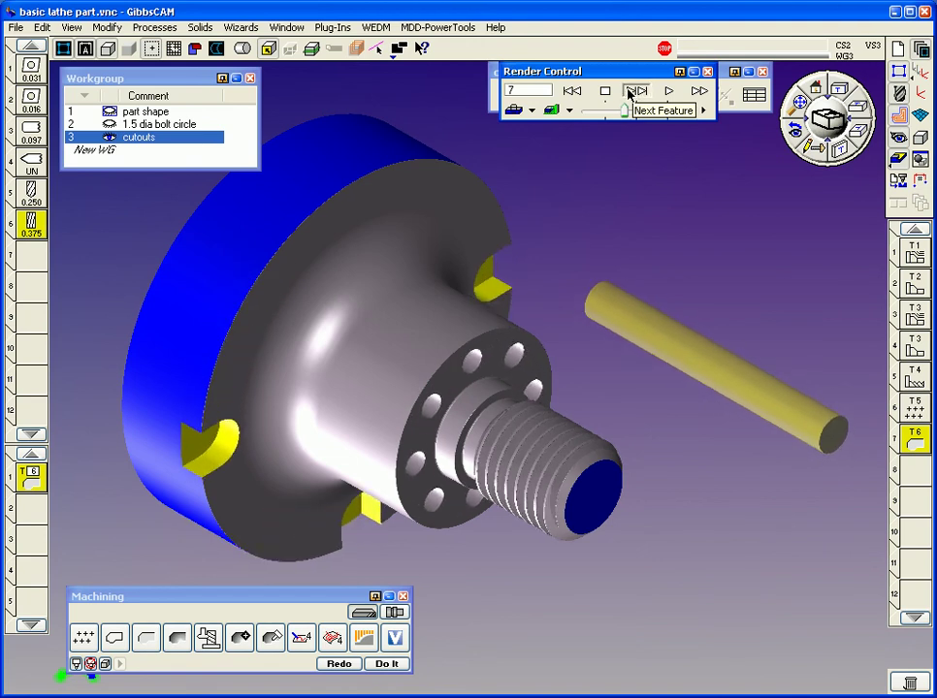
- Set the exit clearance of roughing process 1 to -2.9, regenerate the operation and briefly run the simulation
{"action": "double_click", "coordinate": [32, 474]}
{"action": "left_click", "coordinate": [458, 152]}
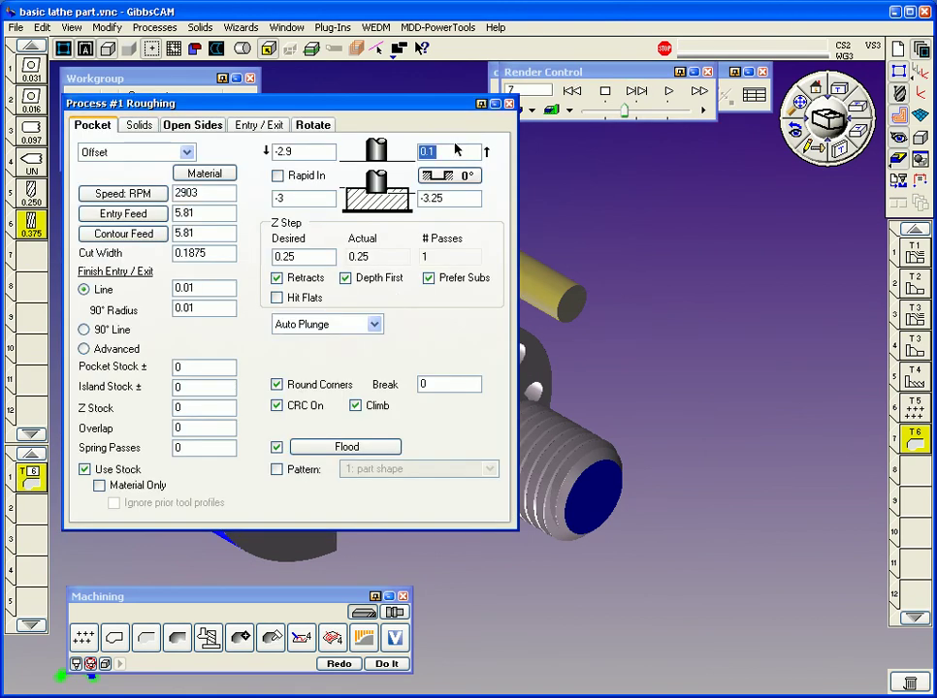
{"action": "type", "text": "-2.9"}
{"action": "left_click", "coordinate": [509, 104]}
{"action": "left_click", "coordinate": [340, 665]}
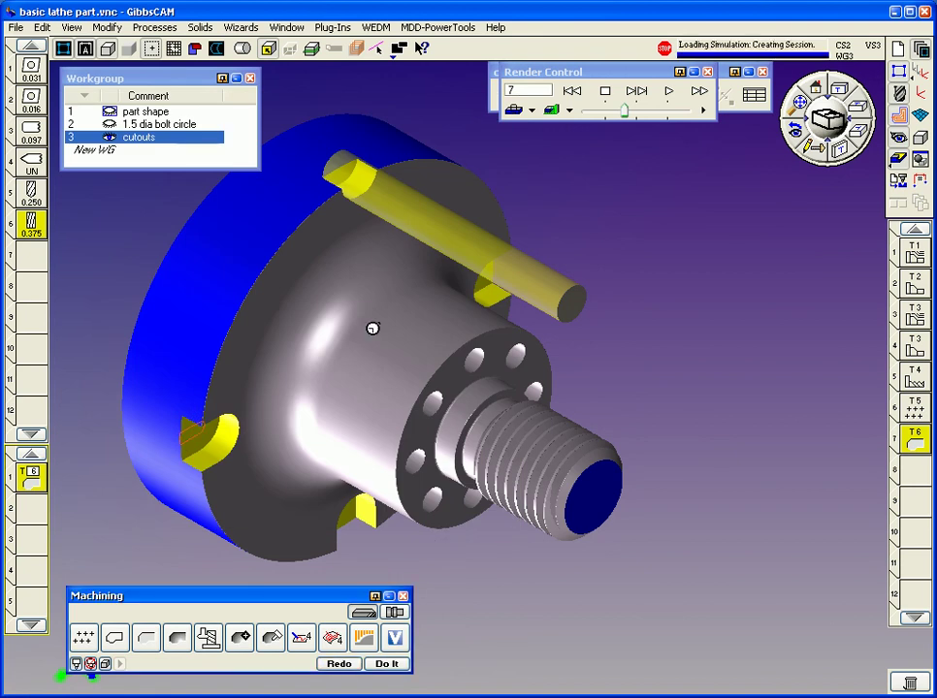
{"action": "left_click", "coordinate": [667, 90]}
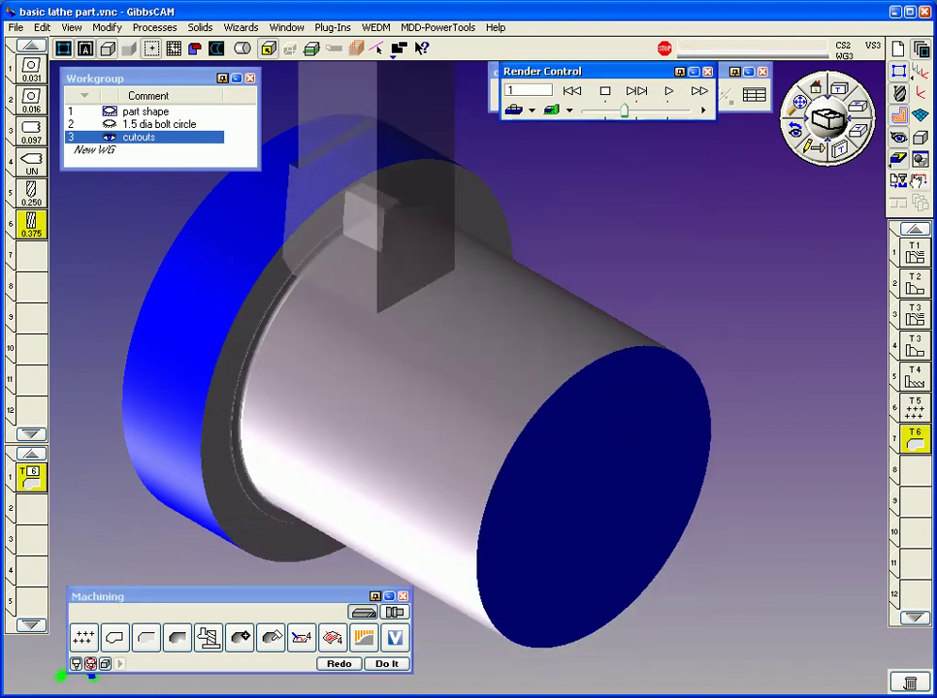
{"action": "left_click", "coordinate": [899, 159]}
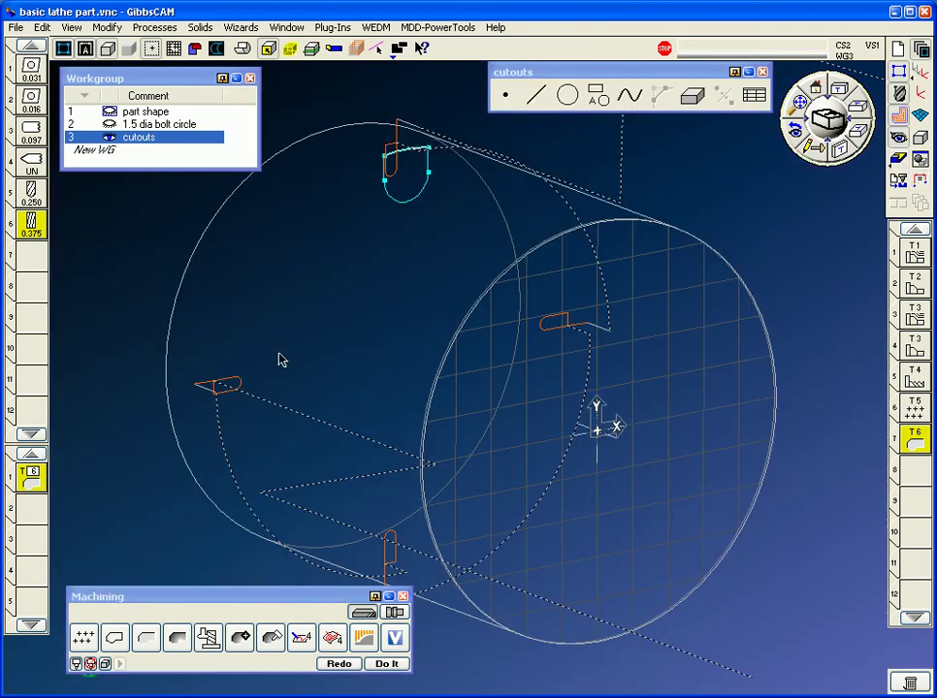
- Create milling tool 7 as a 0.375 spot drill with a 90-degree tip
{"action": "double_click", "coordinate": [32, 255]}
{"action": "left_click", "coordinate": [229, 186]}
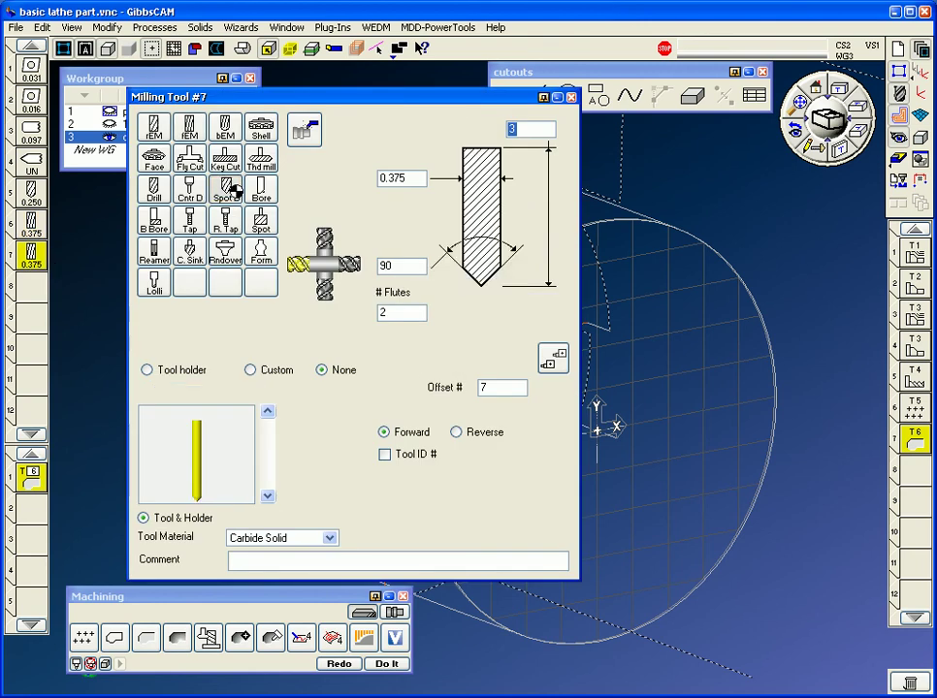
{"action": "left_click", "coordinate": [386, 180]}
{"action": "left_click", "coordinate": [571, 97]}
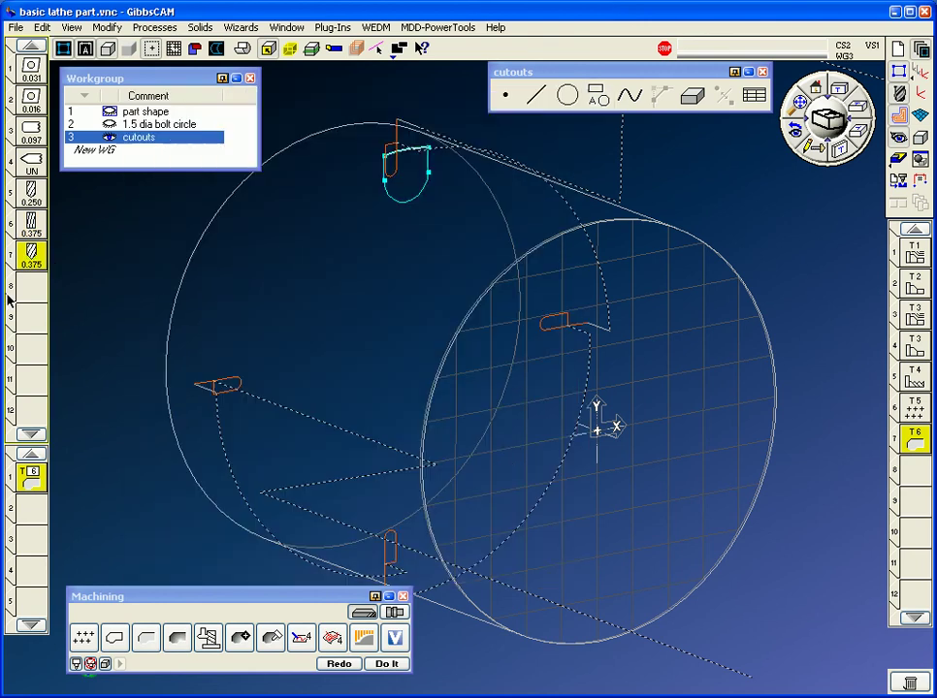
- Set up a contour process with the spot drill as process 2 and set its final depth to -3.05
{"action": "left_click_drag", "start_coordinate": [37, 260], "coordinate": [40, 511]}
{"action": "double_click", "coordinate": [37, 260]}
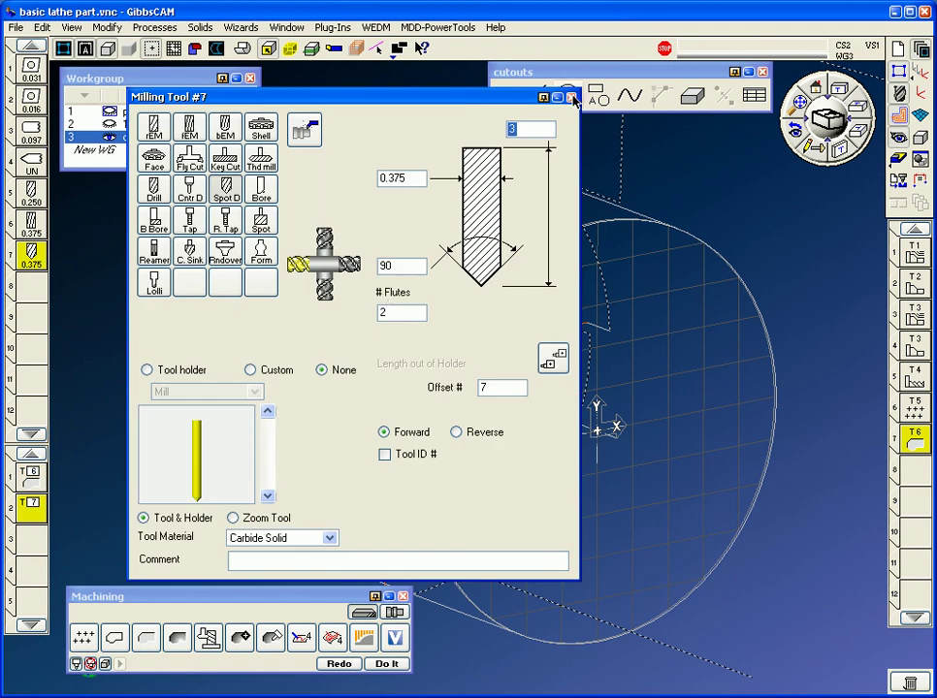
{"action": "left_click", "coordinate": [572, 97]}
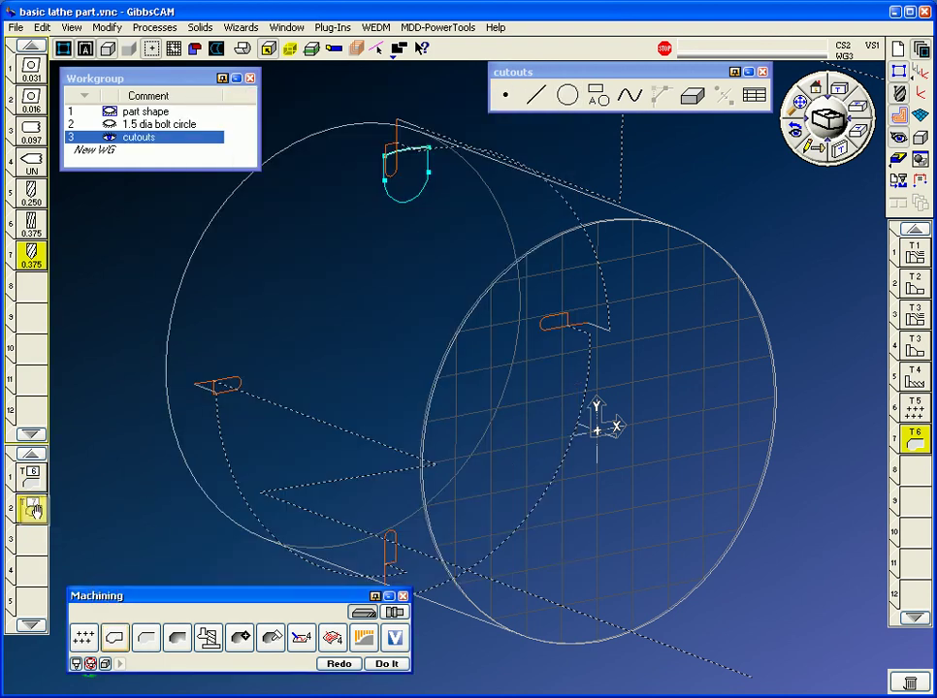
{"action": "left_click", "coordinate": [113, 637]}
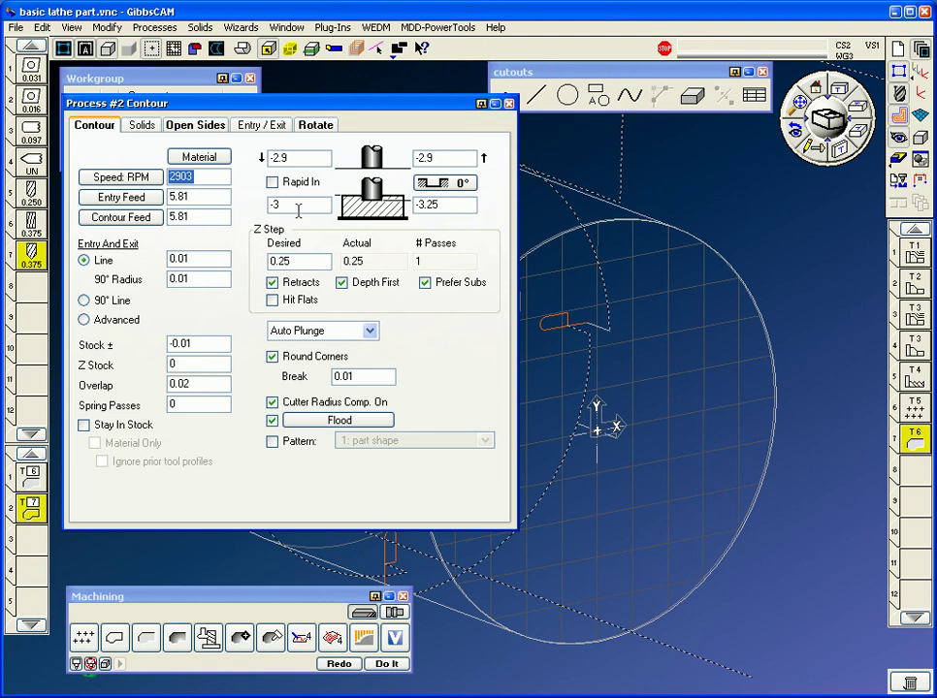
{"action": "double_click", "coordinate": [449, 206]}
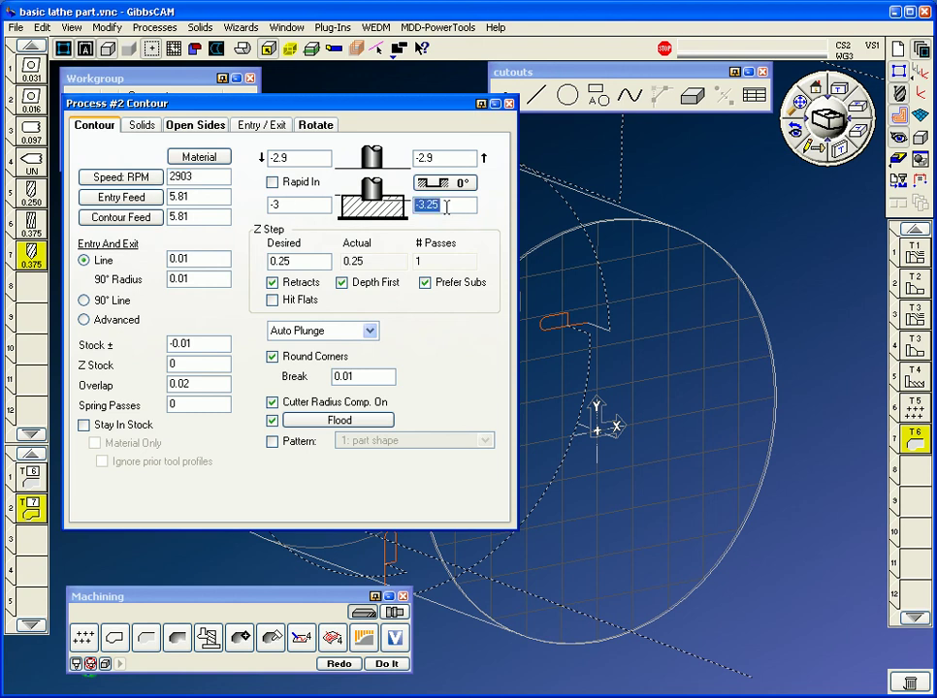
{"action": "type", "text": "-3.05"}
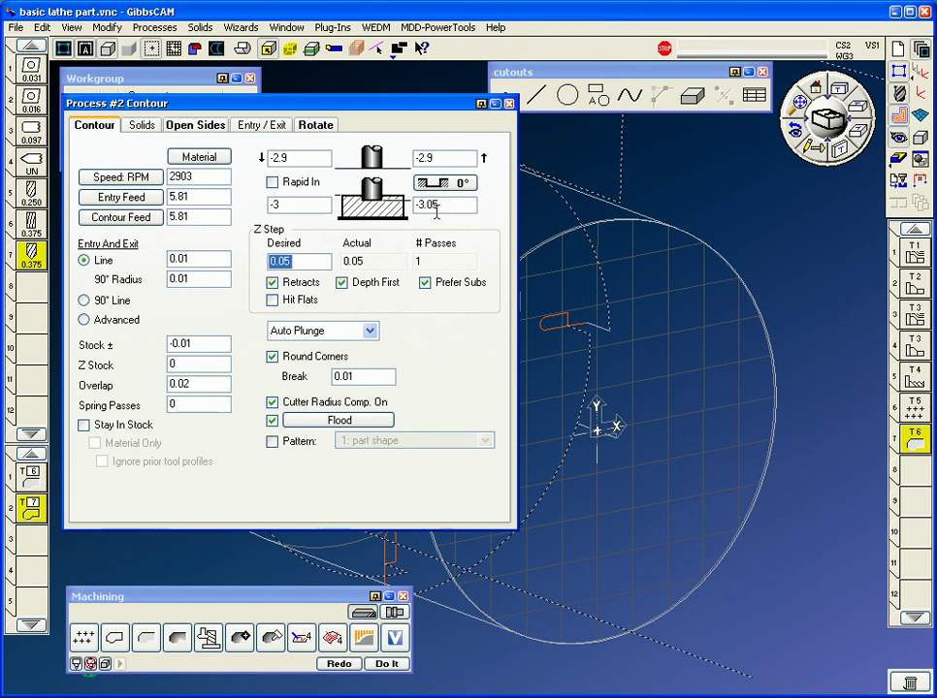
{"action": "left_click", "coordinate": [200, 346]}
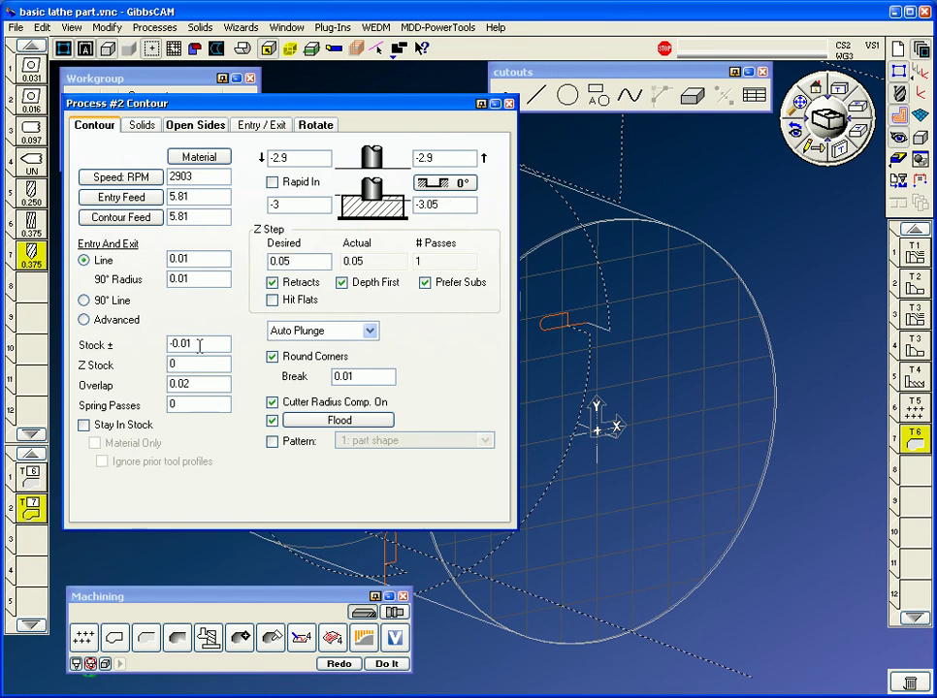
- Set the contour process to Rotary Milling with 3 duplicates at 90 degrees in C and generate its operation
{"action": "left_click", "coordinate": [312, 125]}
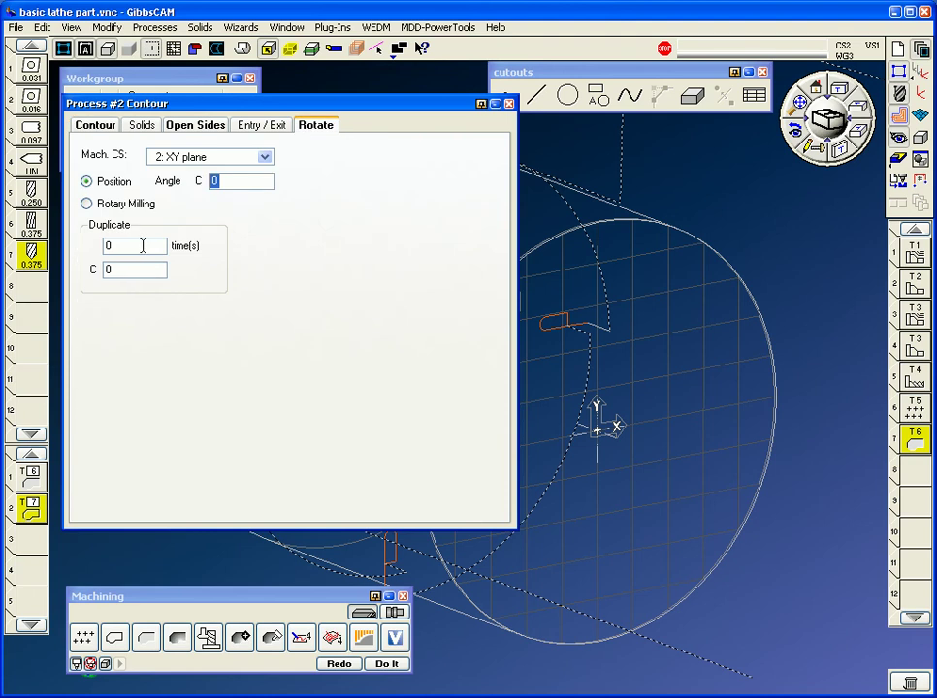
{"action": "left_click", "coordinate": [105, 206]}
{"action": "double_click", "coordinate": [135, 247]}
{"action": "type", "text": "3"}
{"action": "double_click", "coordinate": [129, 272]}
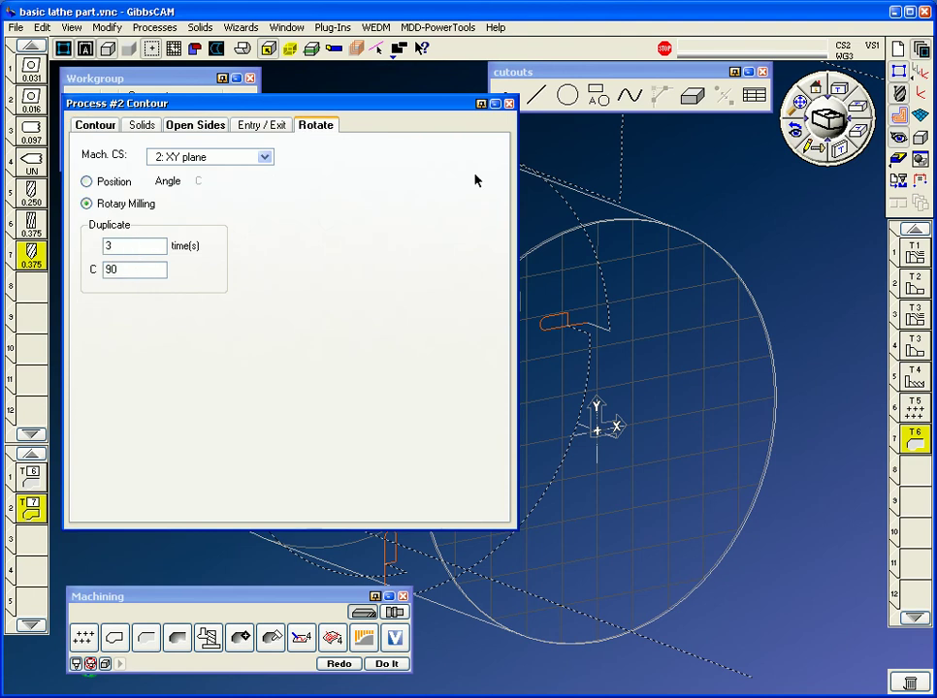
{"action": "left_click", "coordinate": [509, 103]}
{"action": "left_click", "coordinate": [336, 662]}
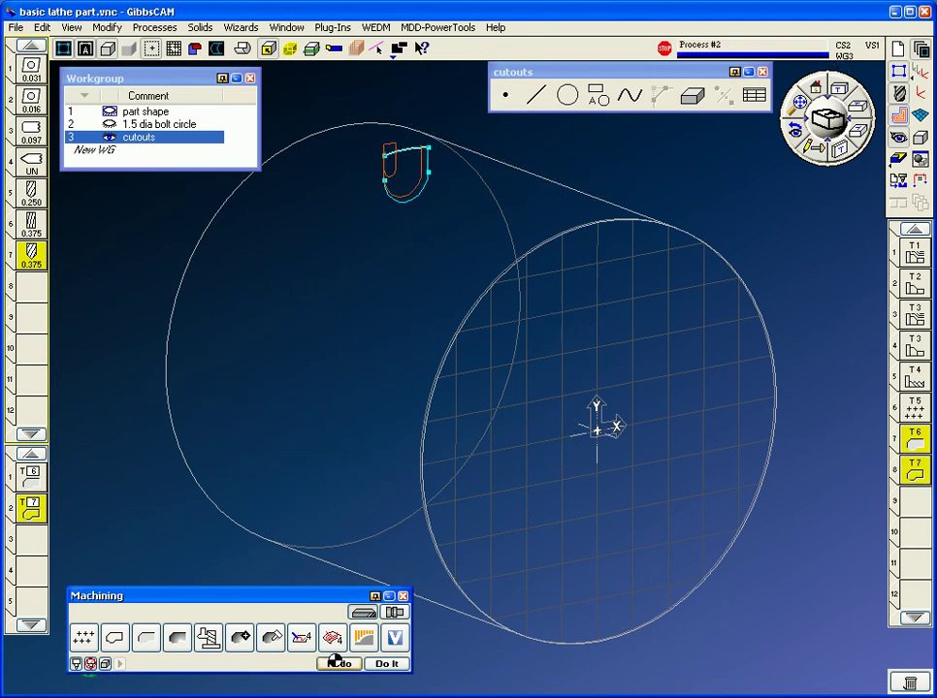
- Change the feature type of the cutout shape's outer arc from AIR to WALL
{"action": "left_click_drag", "start_coordinate": [485, 263], "coordinate": [324, 98]}
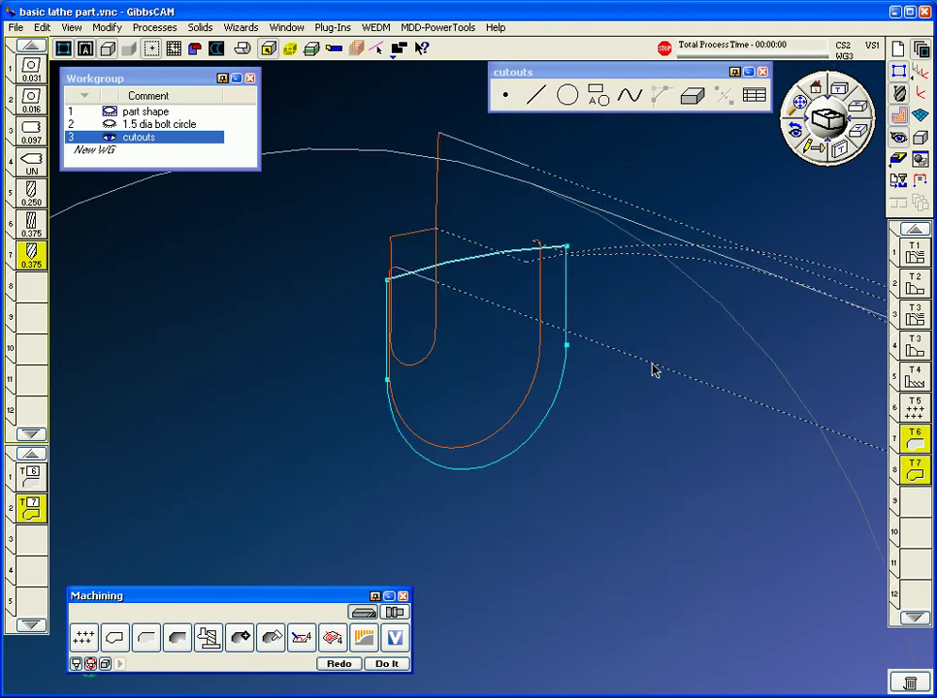
{"action": "left_click", "coordinate": [474, 271]}
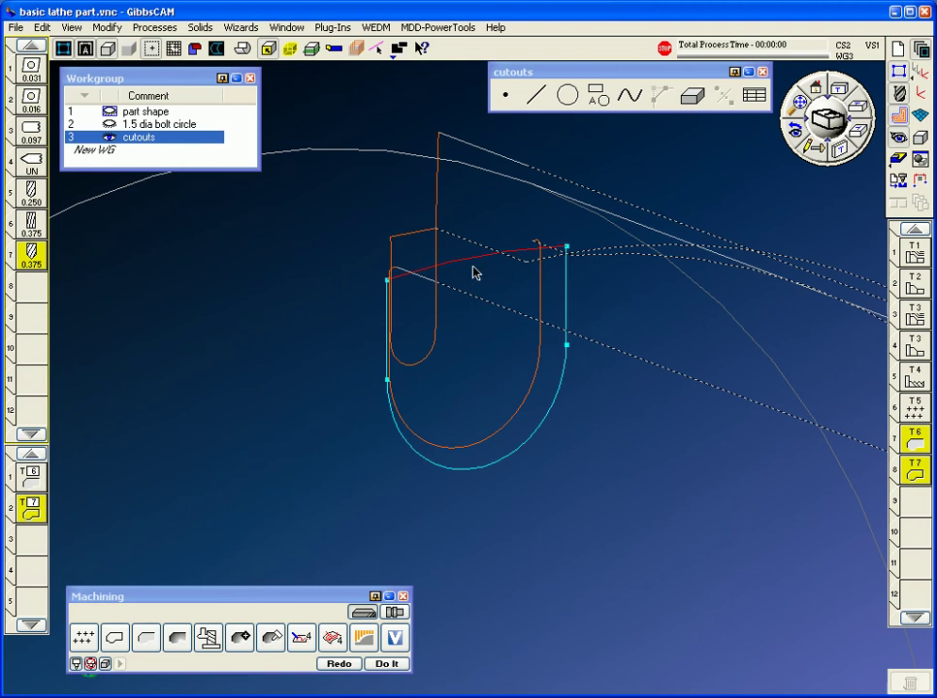
{"action": "right_click", "coordinate": [488, 260]}
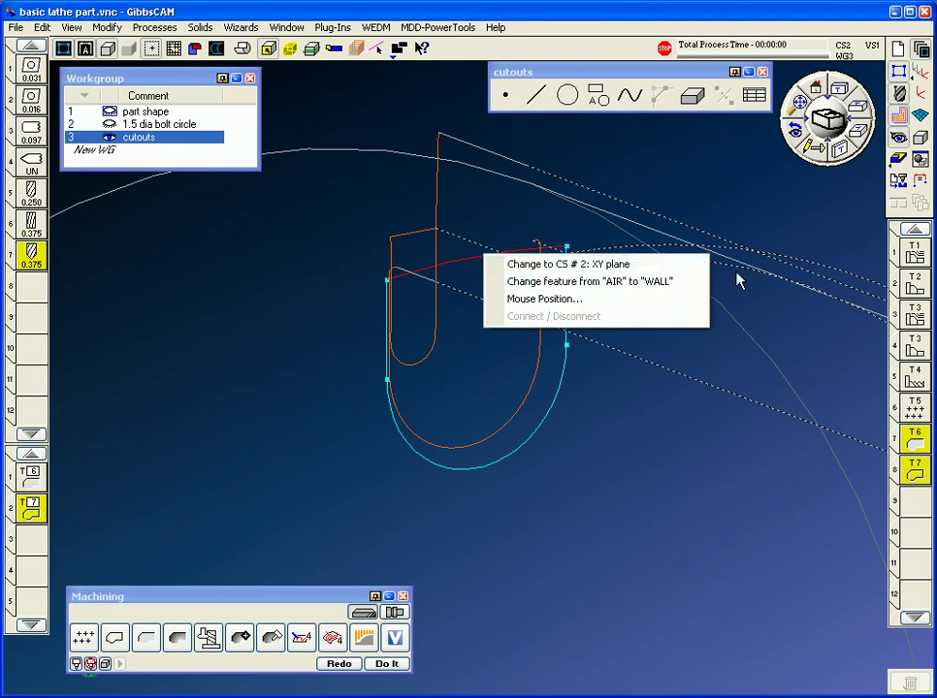
{"action": "left_click", "coordinate": [675, 279]}
{"action": "middle_click_drag", "start_coordinate": [598, 431], "coordinate": [569, 412]}
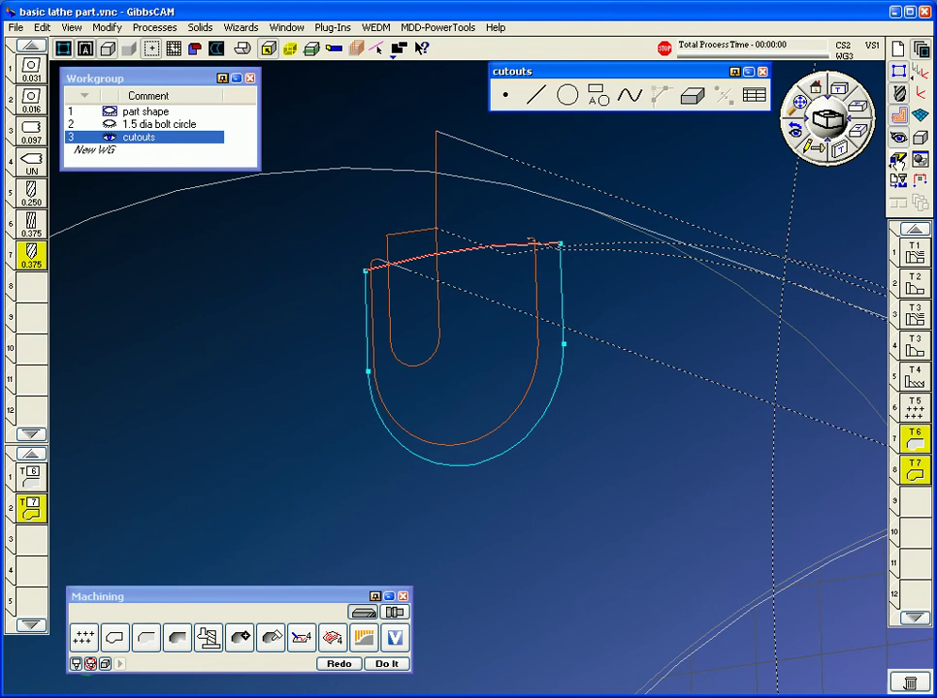
- Simulate all operations from the start, slowing playback to check the roughing and contour passes on the cutouts
{"action": "left_click", "coordinate": [798, 102]}
{"action": "left_click", "coordinate": [897, 158]}
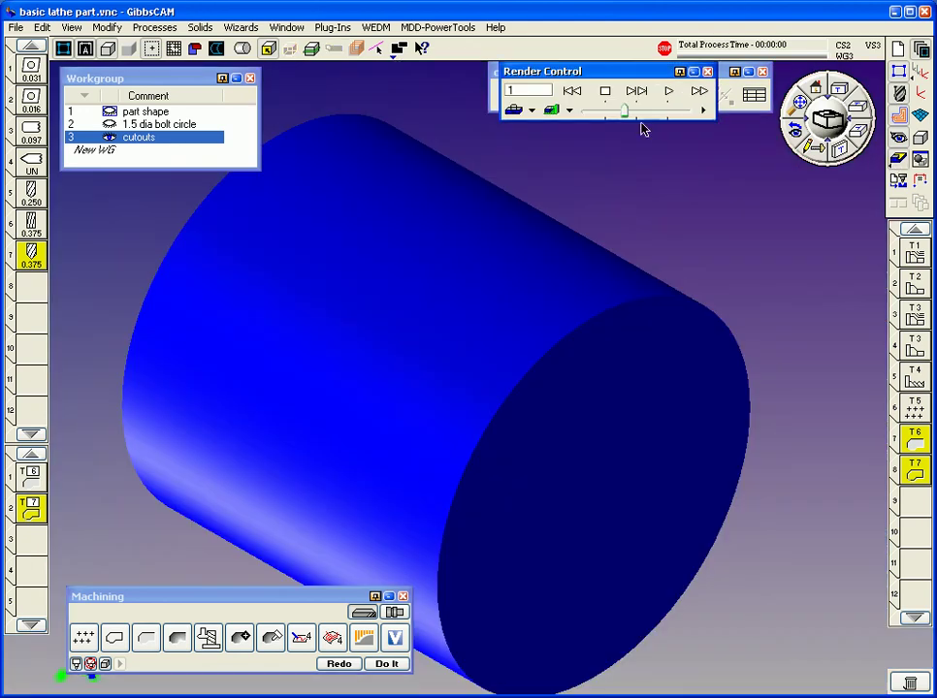
{"action": "left_click", "coordinate": [668, 92]}
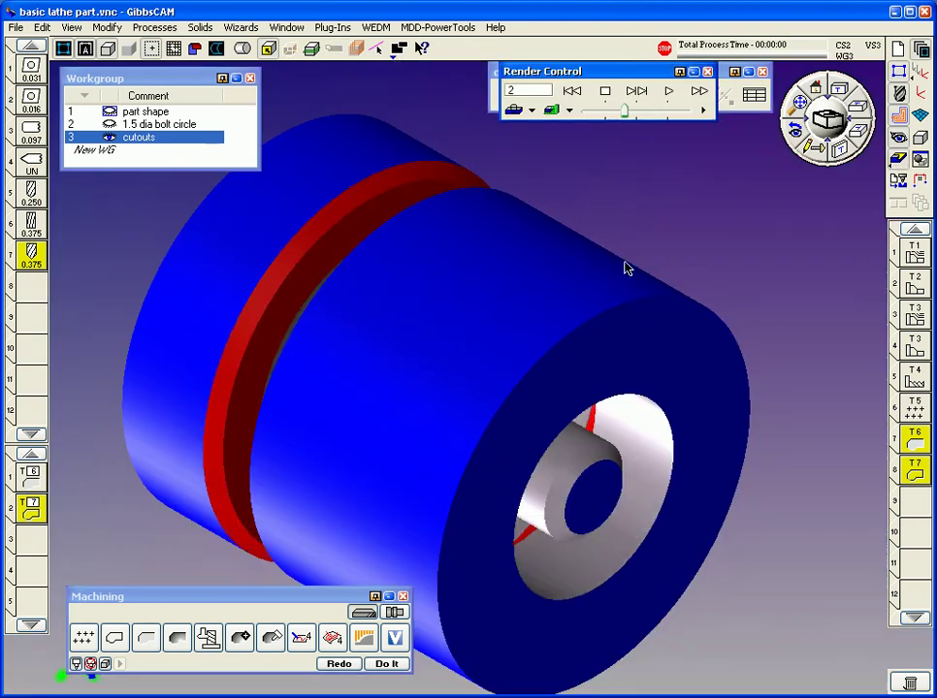
{"action": "left_click", "coordinate": [572, 92]}
{"action": "left_click", "coordinate": [667, 92]}
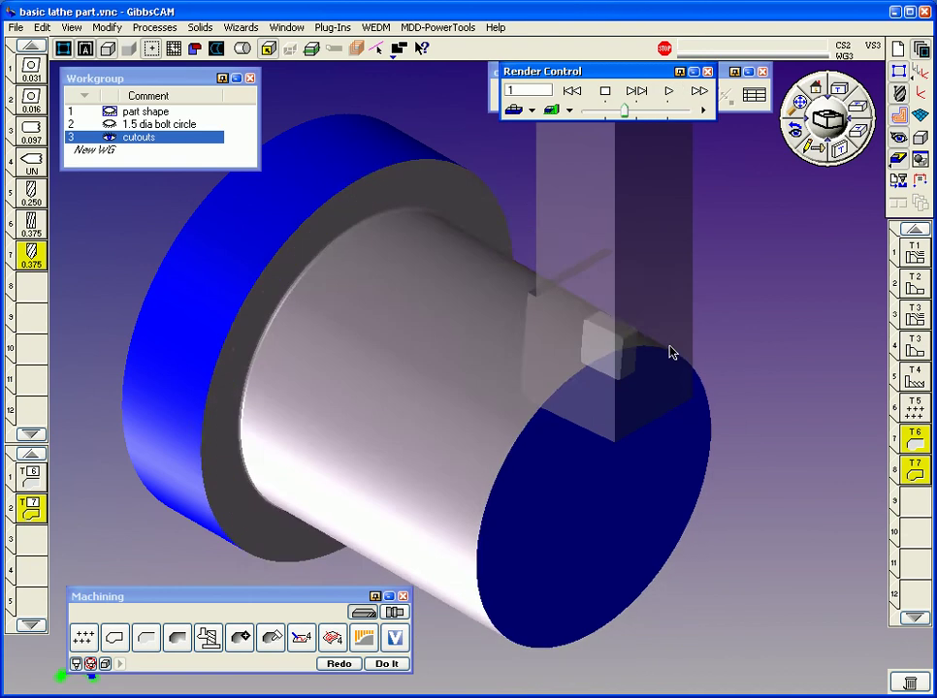
{"action": "middle_click_drag", "start_coordinate": [669, 346], "coordinate": [669, 253]}
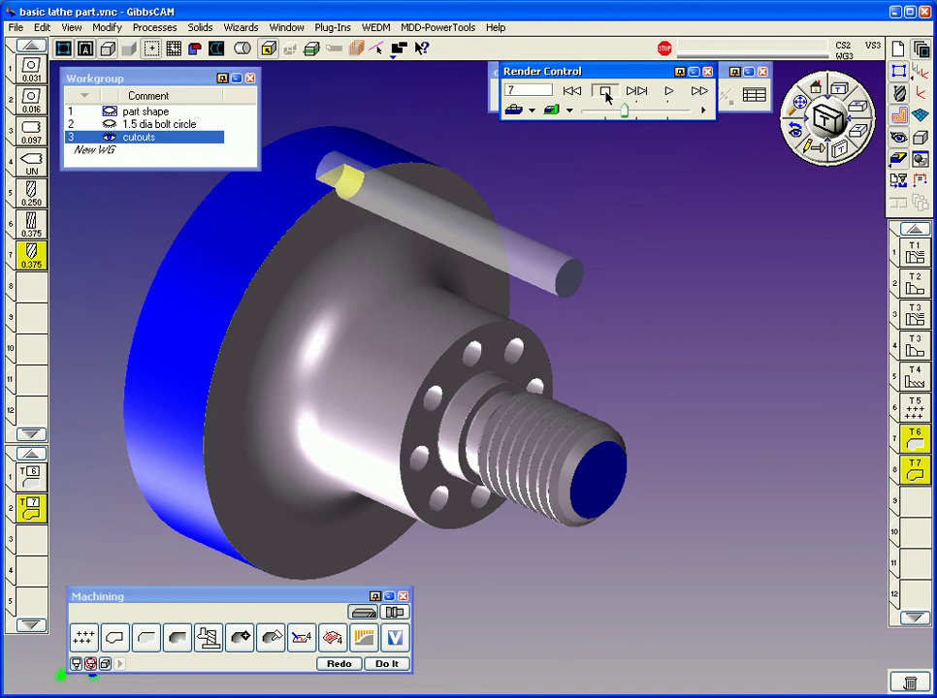
{"action": "left_click_drag", "start_coordinate": [623, 110], "coordinate": [611, 109]}
{"action": "left_click", "coordinate": [666, 92]}
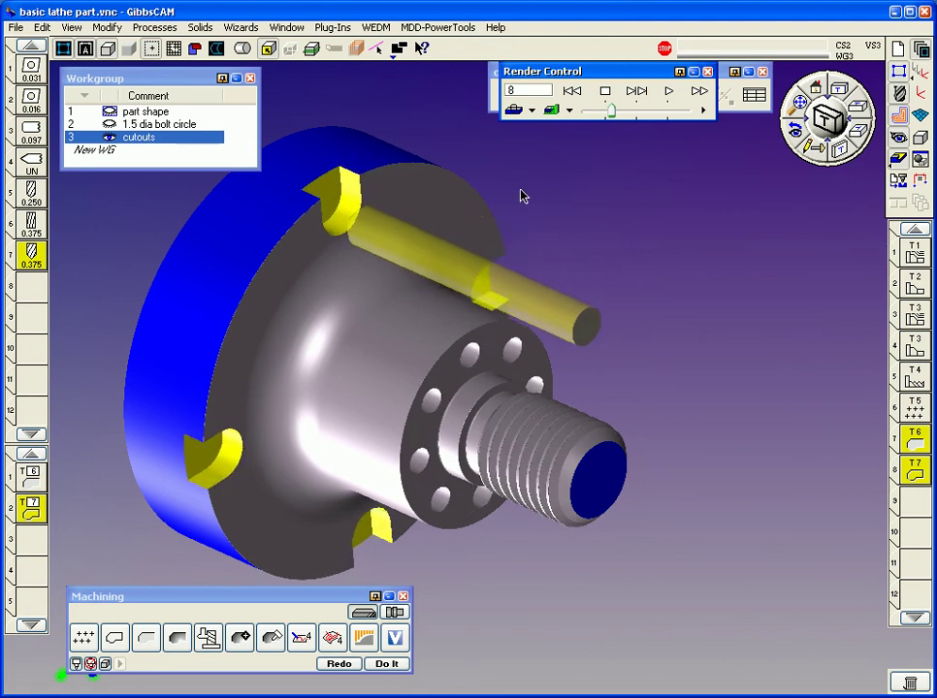
- Color the simulated cuts by Op Number and set the Op 1 color to light green
{"action": "right_click", "coordinate": [623, 73]}
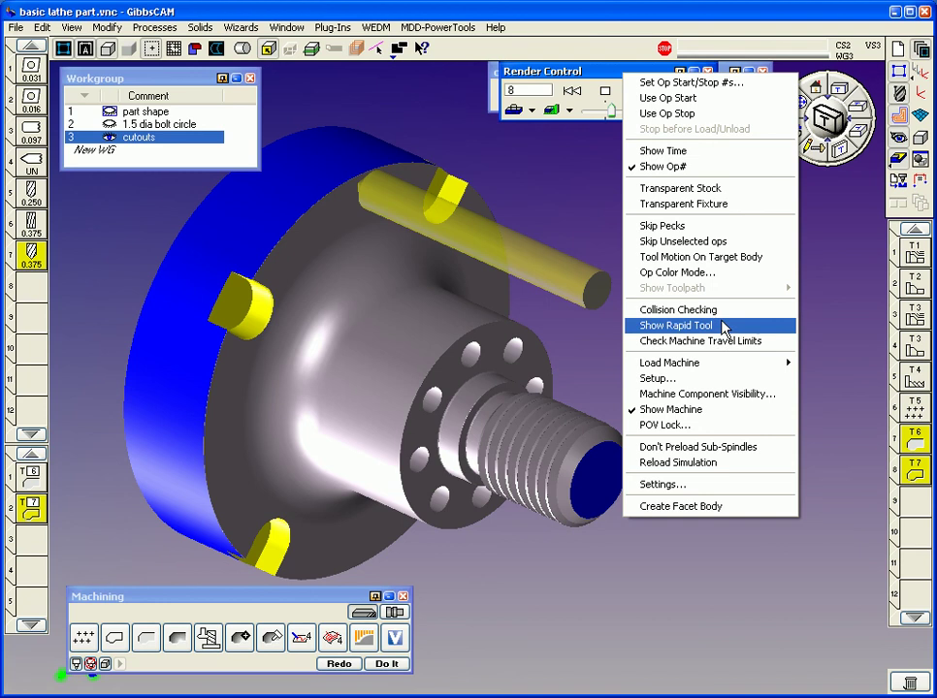
{"action": "left_click", "coordinate": [669, 272]}
{"action": "left_click", "coordinate": [496, 219]}
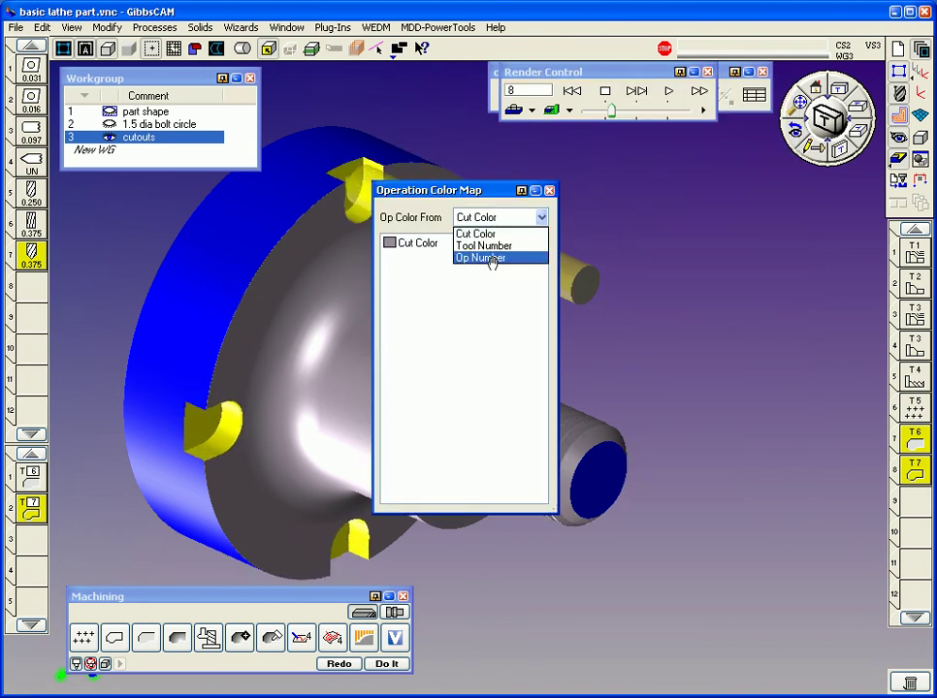
{"action": "left_click", "coordinate": [493, 259]}
{"action": "left_click", "coordinate": [389, 244]}
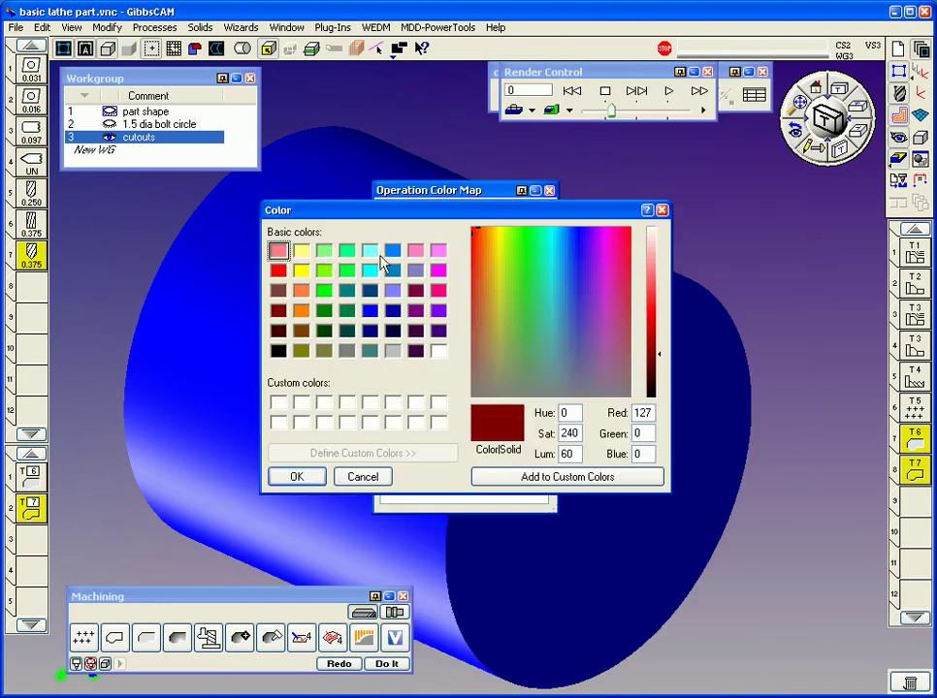
{"action": "left_click", "coordinate": [324, 254]}
{"action": "left_click", "coordinate": [301, 477]}
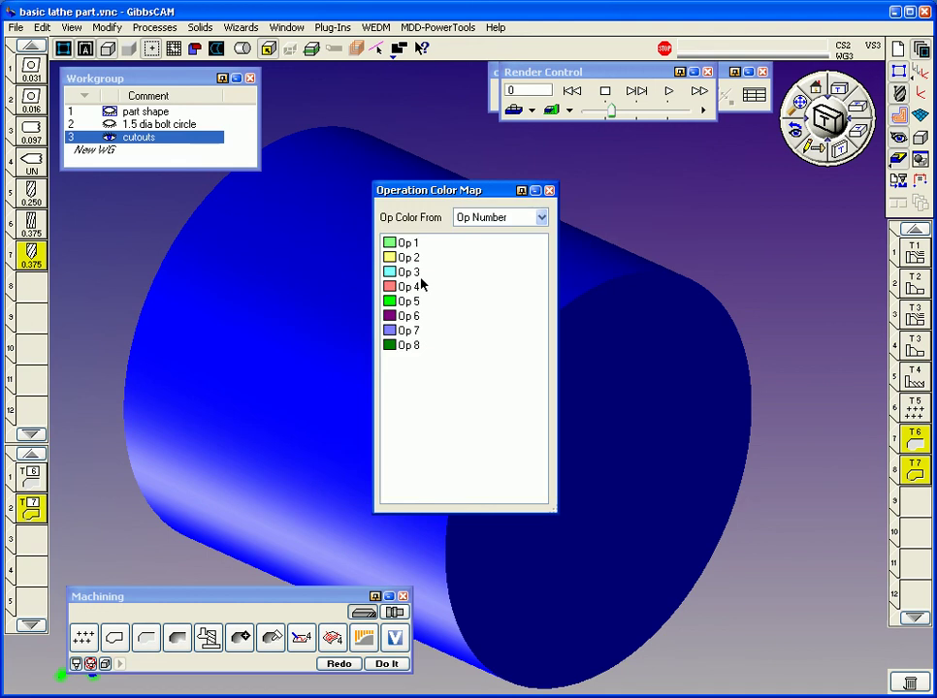
{"action": "left_click", "coordinate": [549, 191]}
- Run the simulation with the operation colors, deselect the operations and leave the simulation
{"action": "left_click", "coordinate": [669, 91]}
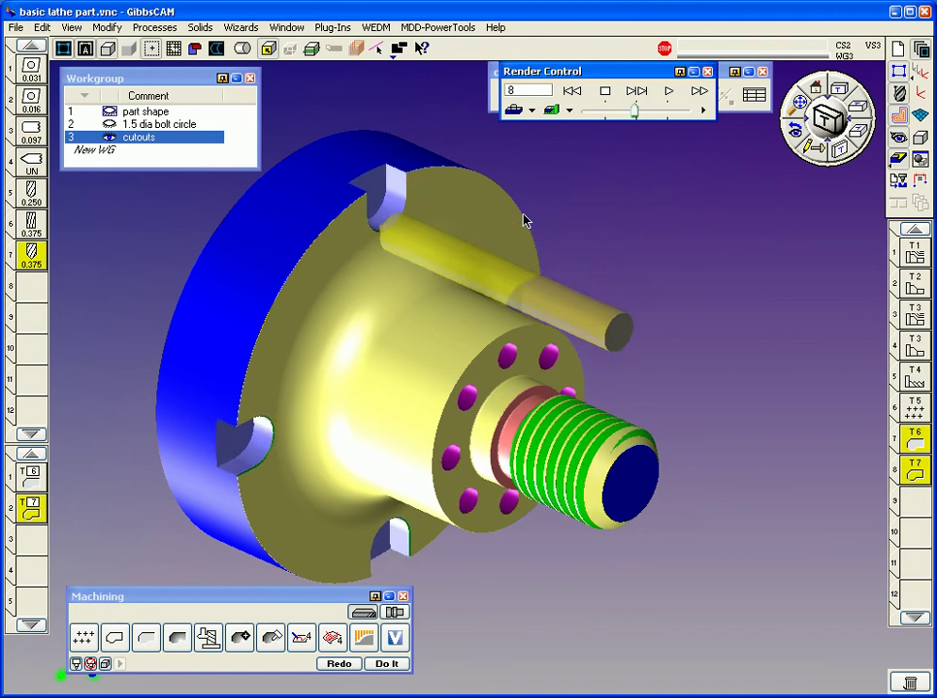
{"action": "left_click", "coordinate": [927, 513]}
{"action": "left_click", "coordinate": [897, 158]}
- Make the YZ plane the current coordinate system
{"action": "middle_click_drag", "start_coordinate": [761, 246], "coordinate": [477, 355]}
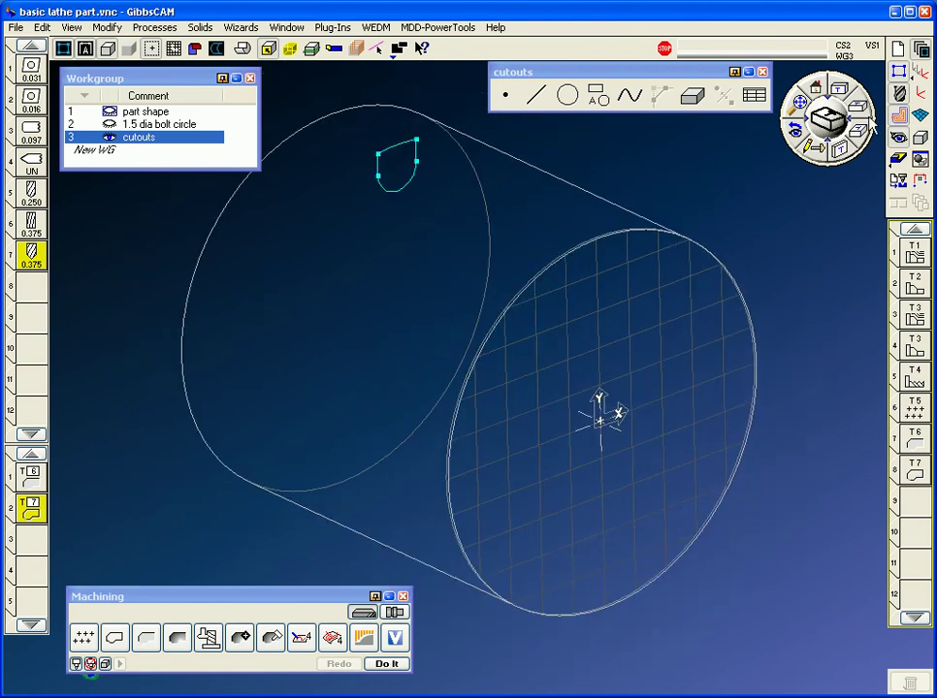
{"action": "left_click", "coordinate": [921, 72]}
{"action": "left_click", "coordinate": [144, 288]}
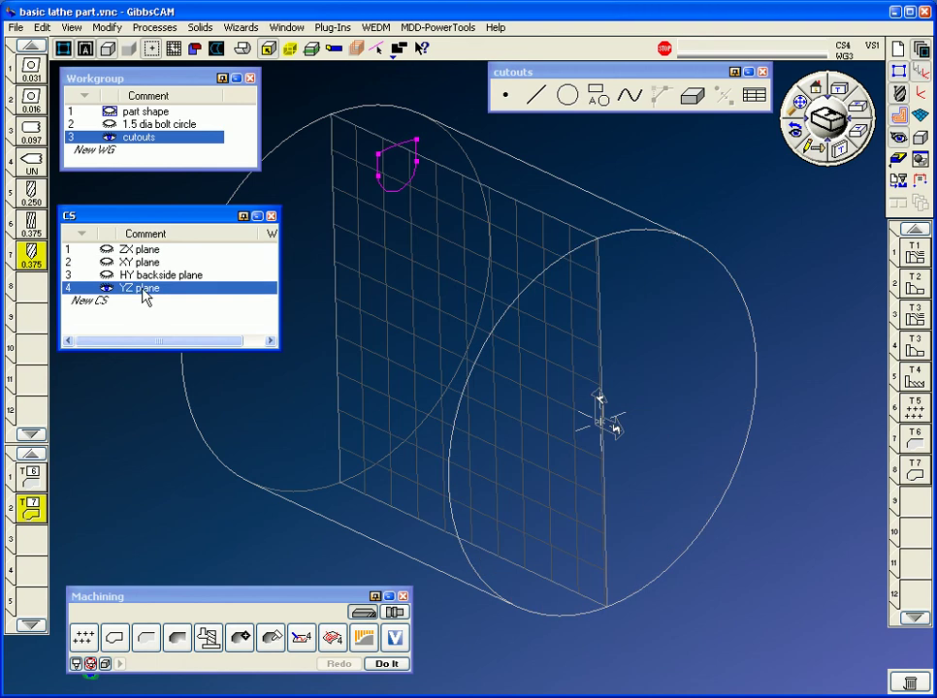
- Create a new workgroup named "keyway slot"
{"action": "left_click", "coordinate": [271, 215]}
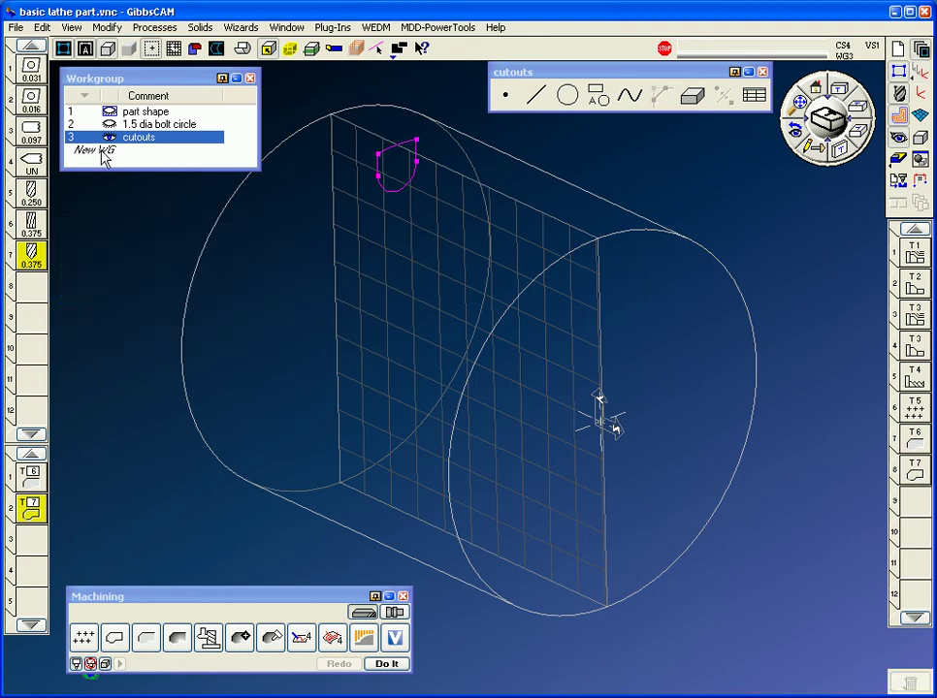
{"action": "left_click", "coordinate": [97, 151]}
{"action": "left_click_drag", "start_coordinate": [257, 171], "coordinate": [262, 192]}
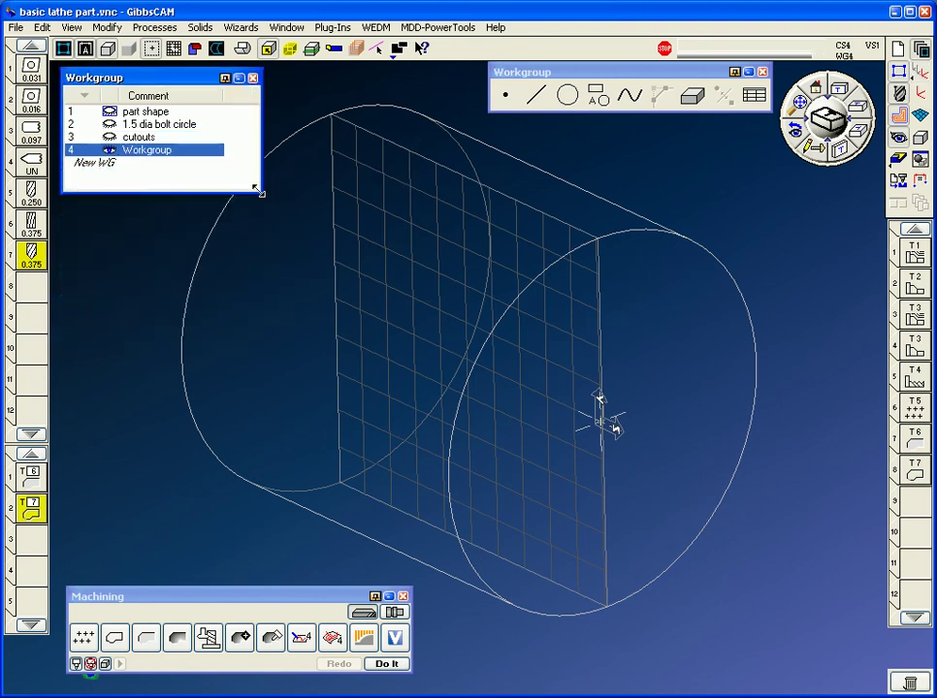
{"action": "left_click", "coordinate": [171, 153]}
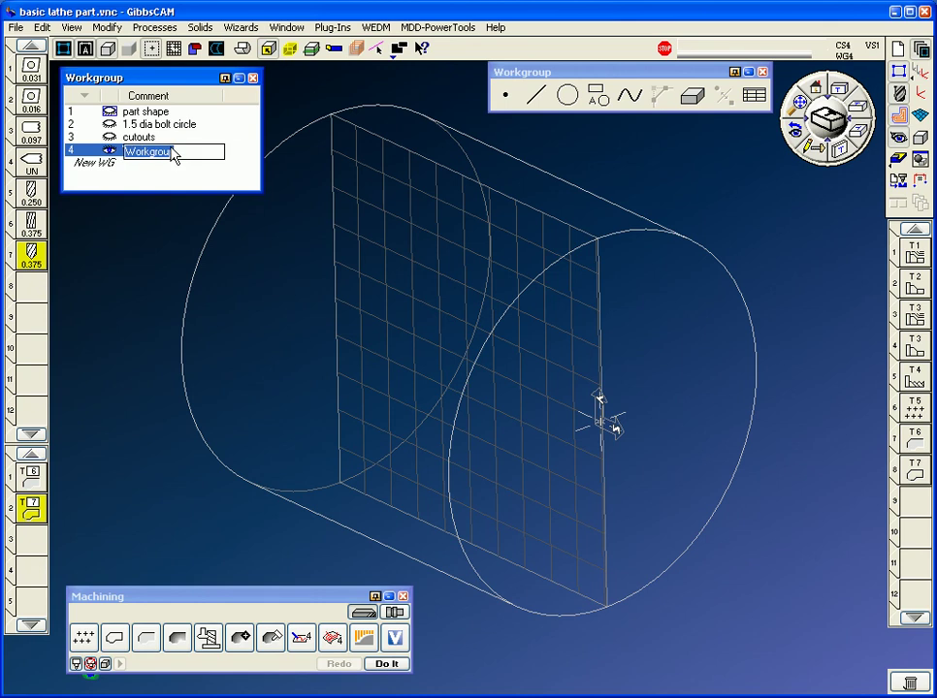
{"action": "type", "text": "keyway slot"}
{"action": "key", "text": "Return"}
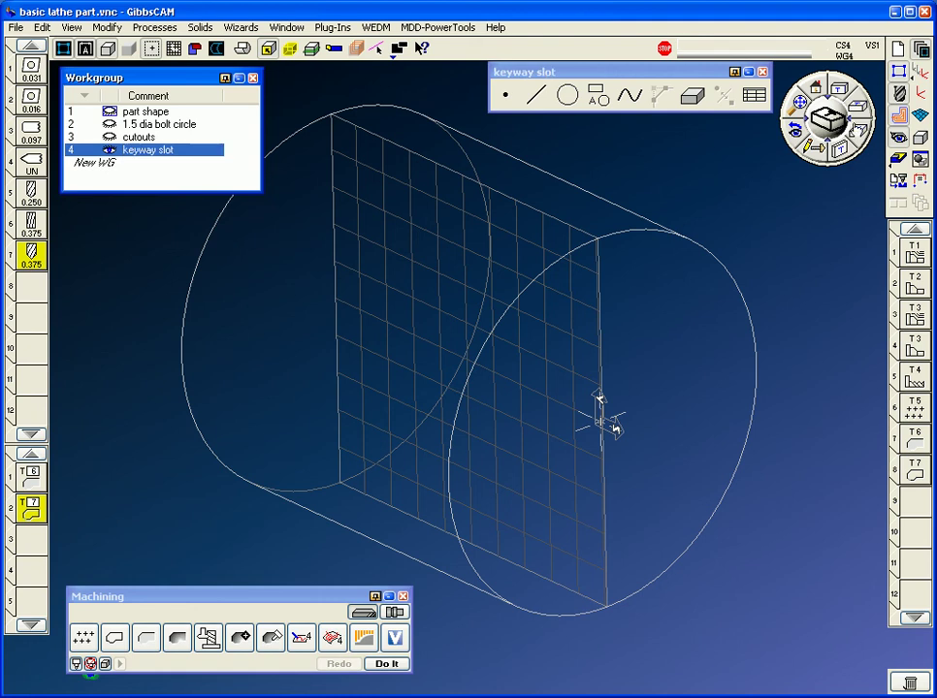
- Place two explicit points for the keyway centreline at Y 0, Z 0.3 and Y 0, Z -0.5
{"action": "left_click", "coordinate": [816, 89]}
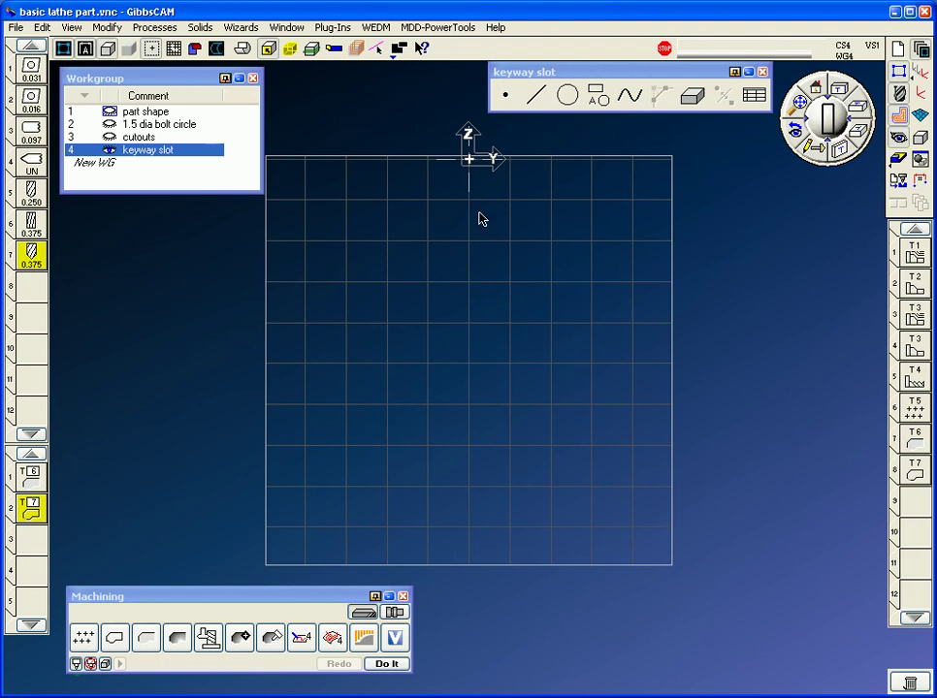
{"action": "left_click", "coordinate": [505, 96]}
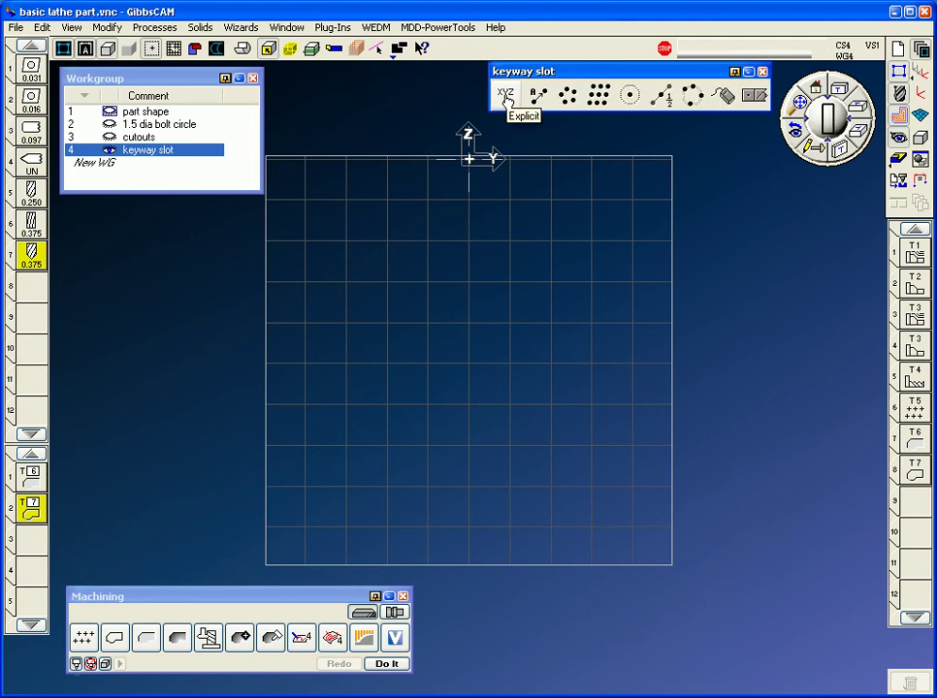
{"action": "left_click", "coordinate": [505, 96]}
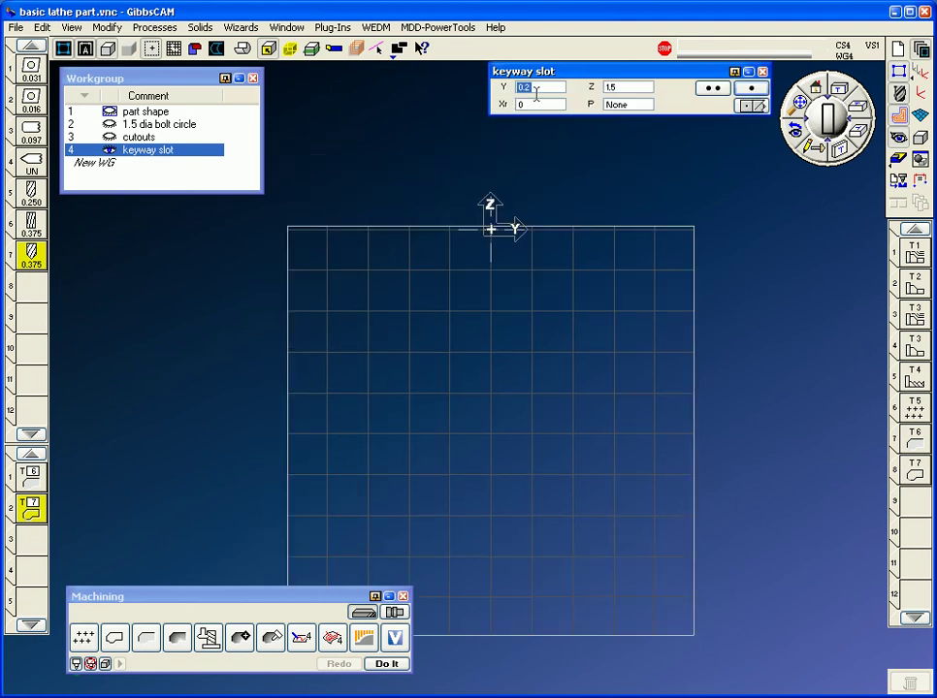
{"action": "type", "text": "0"}
{"action": "left_click", "coordinate": [644, 89]}
{"action": "type", "text": ".3"}
{"action": "left_click", "coordinate": [713, 88]}
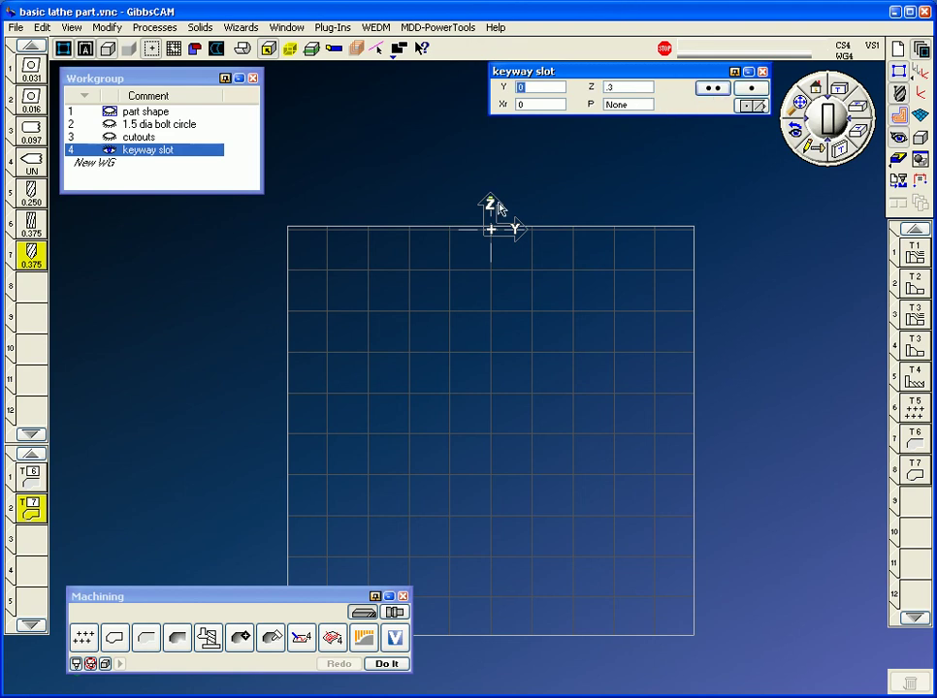
{"action": "left_click", "coordinate": [626, 89]}
{"action": "key", "text": "Return"}
{"action": "left_click", "coordinate": [713, 89]}
{"action": "left_click", "coordinate": [752, 107]}
{"action": "left_click", "coordinate": [490, 280]}
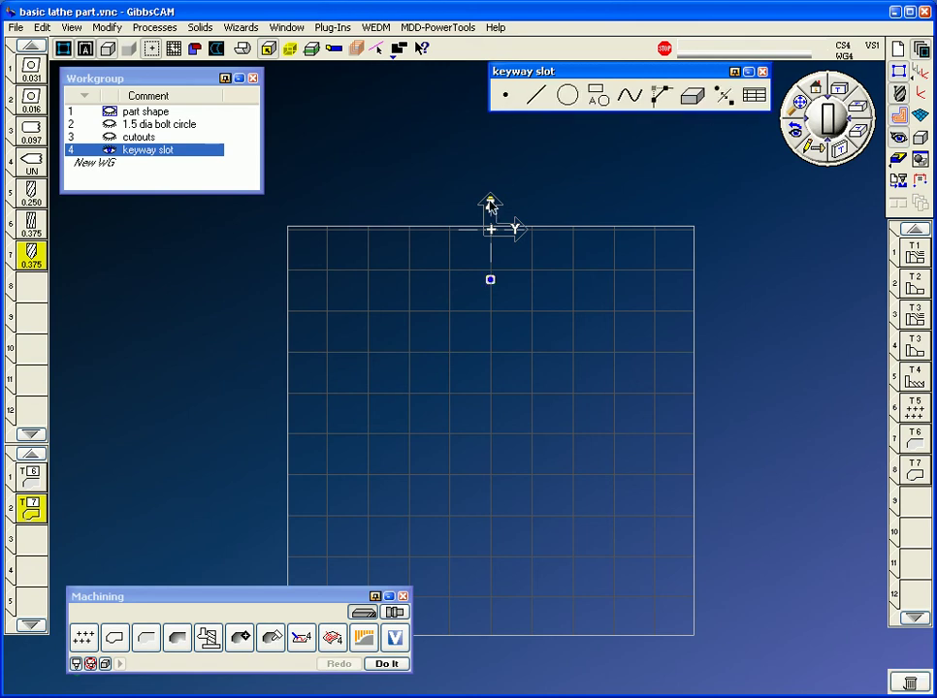
- Create a line through the two points and connect it to them so that only the segment between them remains
{"action": "left_click", "coordinate": [535, 94]}
{"action": "left_click", "coordinate": [742, 88]}
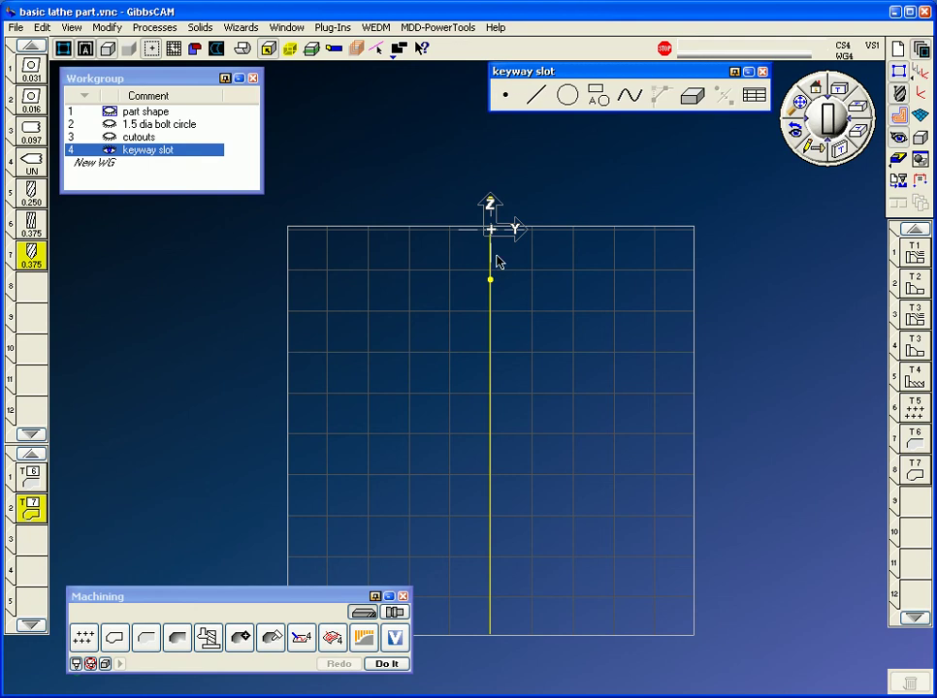
{"action": "left_click", "coordinate": [495, 266]}
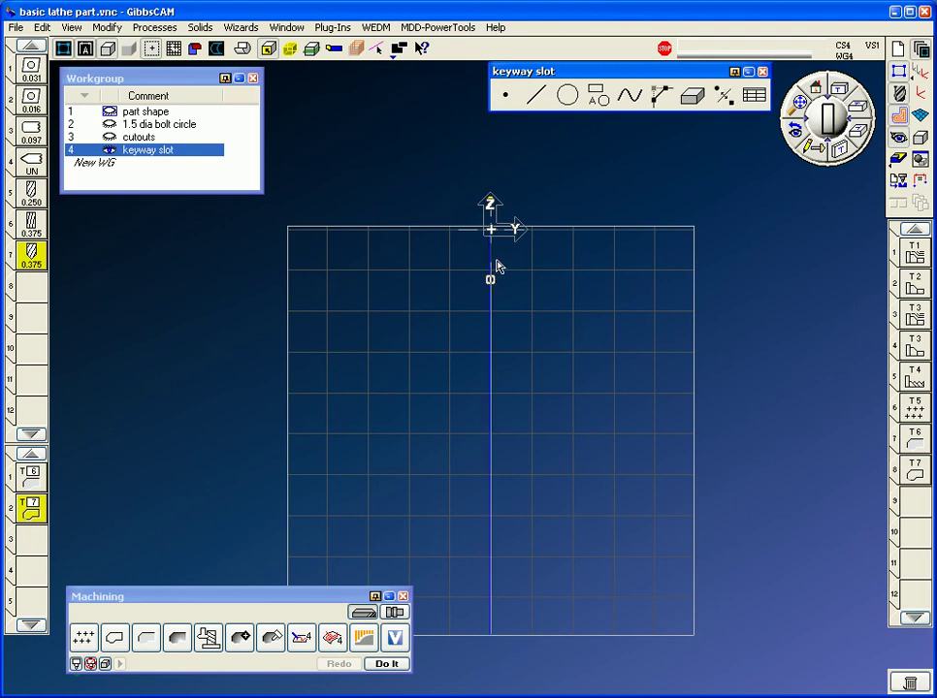
{"action": "left_click", "coordinate": [719, 97]}
{"action": "left_click", "coordinate": [491, 259]}
{"action": "left_click", "coordinate": [491, 201], "text": "ctrl"}
{"action": "left_click", "coordinate": [718, 102]}
{"action": "key", "text": "ctrl+i"}
{"action": "mouse_move", "coordinate": [621, 427]}
{"action": "middle_mouse_down"}
{"action": "mouse_move", "coordinate": [740, 484]}
{"action": "mouse_move", "coordinate": [778, 321]}
{"action": "mouse_move", "coordinate": [698, 314]}
{"action": "middle_mouse_up"}
{"action": "left_click_drag", "start_coordinate": [683, 244], "coordinate": [448, 487]}
{"action": "middle_click_drag", "start_coordinate": [539, 468], "coordinate": [641, 495]}
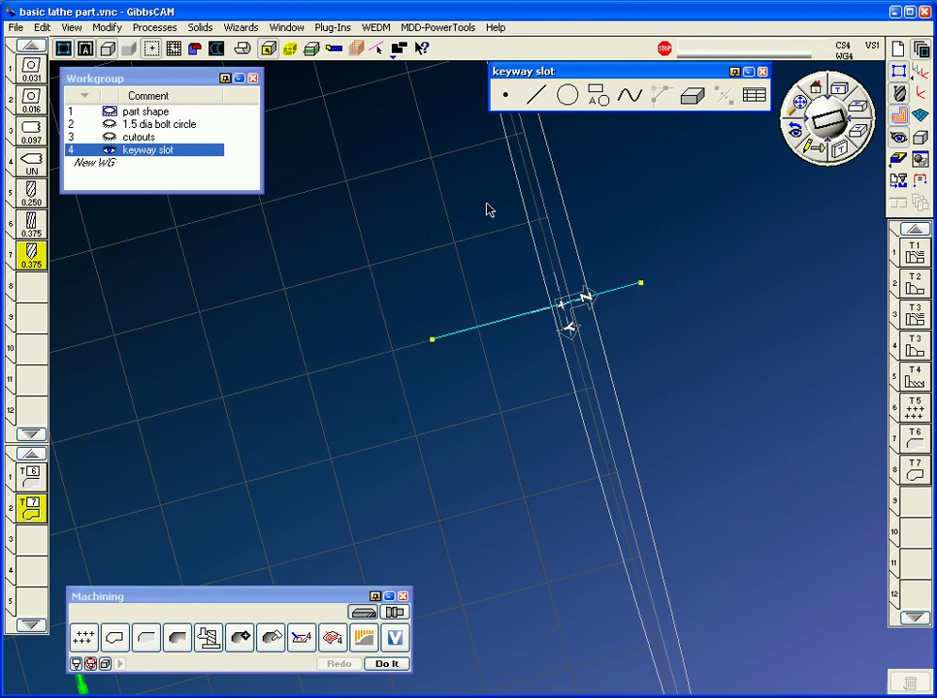
{"action": "left_click", "coordinate": [505, 95]}
{"action": "left_click", "coordinate": [505, 94]}
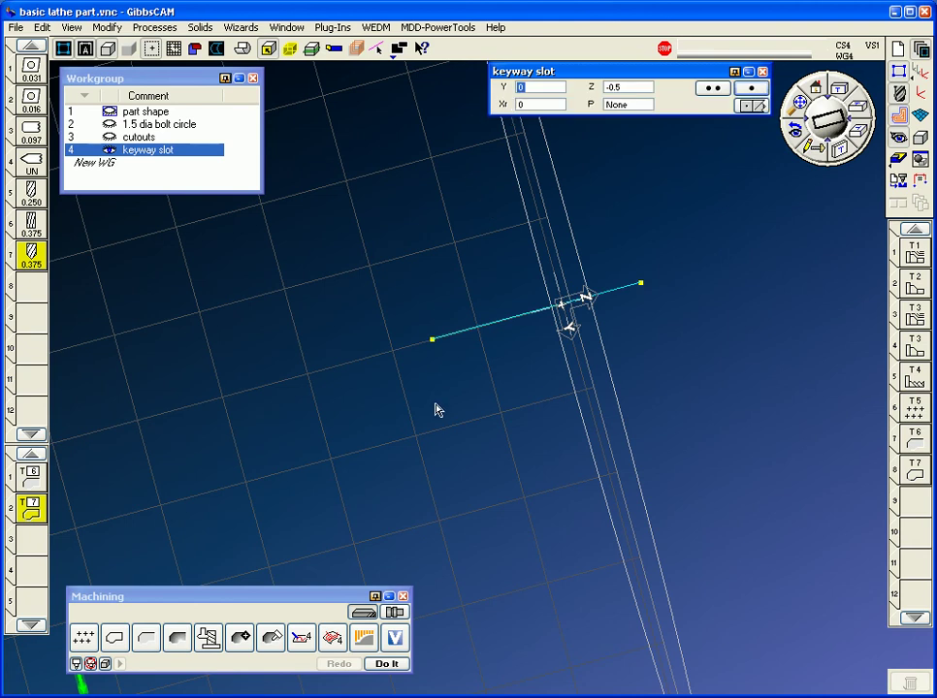
{"action": "left_click", "coordinate": [432, 339]}
{"action": "double_click", "coordinate": [630, 90]}
{"action": "type", "text": "-1"}
{"action": "key", "text": "Return"}
{"action": "key", "text": "ctrl+z"}
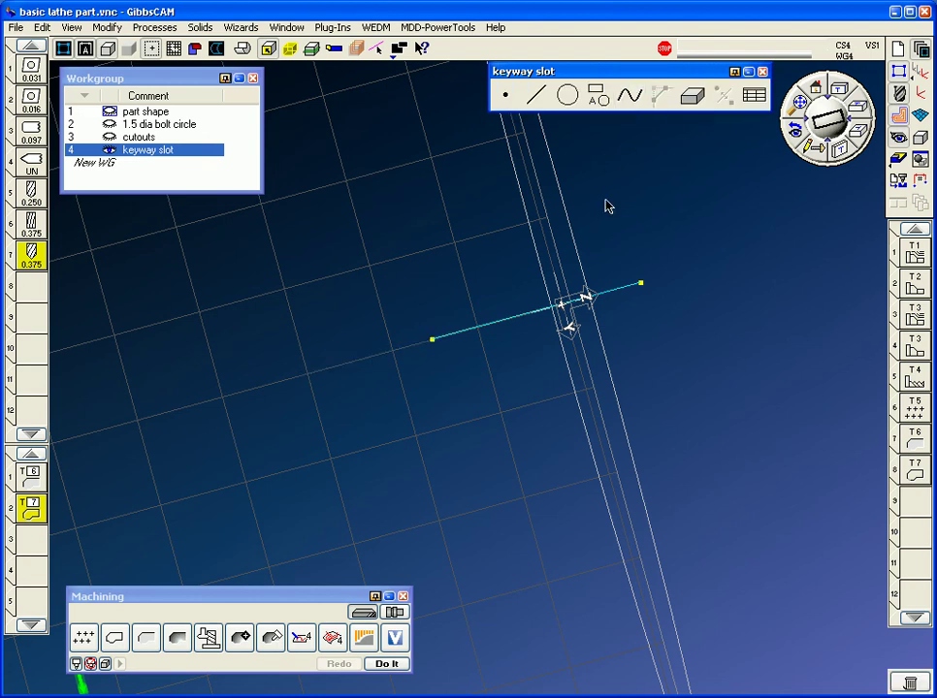
- Force the depth of the keyway line to Xr 0.5
{"action": "left_click", "coordinate": [801, 104]}
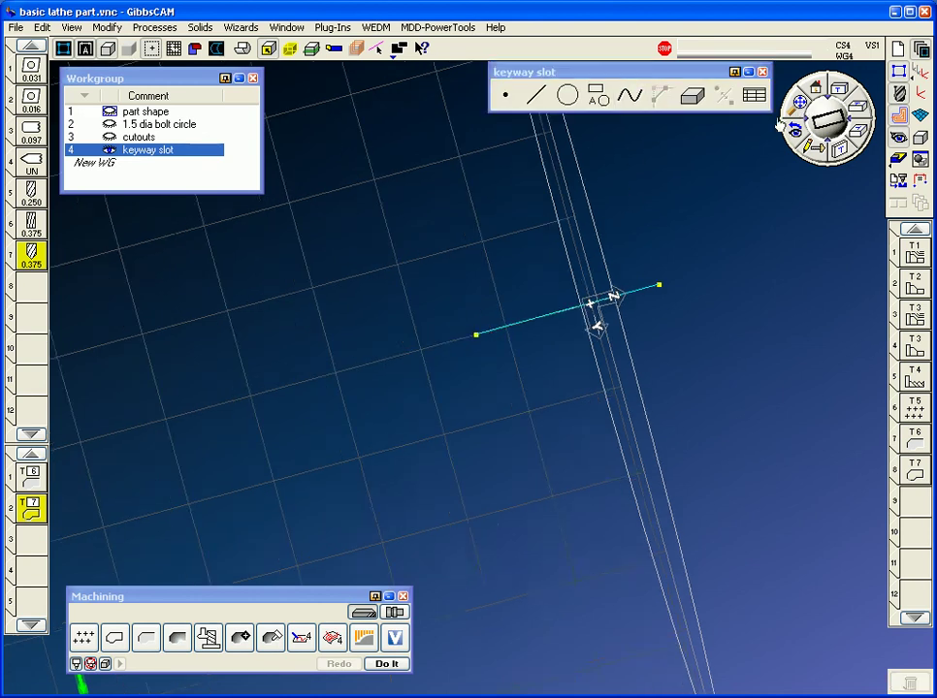
{"action": "middle_click_drag", "start_coordinate": [241, 461], "coordinate": [786, 123]}
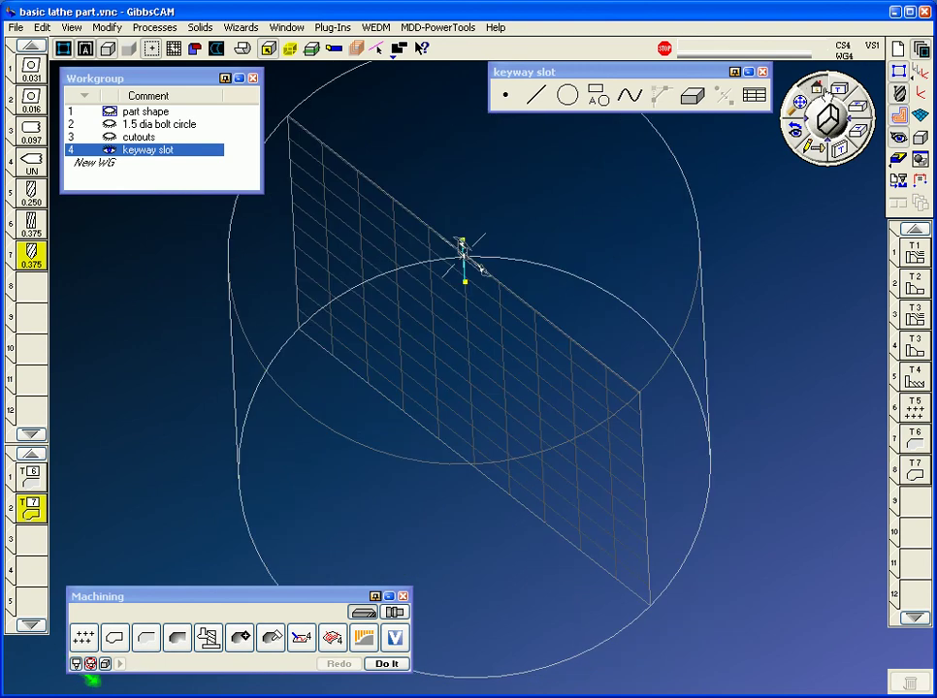
{"action": "left_click", "coordinate": [816, 87]}
{"action": "scroll", "coordinate": [736, 393], "scroll_direction": "down", "scroll_amount": 1}
{"action": "middle_click_drag", "start_coordinate": [736, 392], "coordinate": [666, 145]}
{"action": "left_click", "coordinate": [574, 412]}
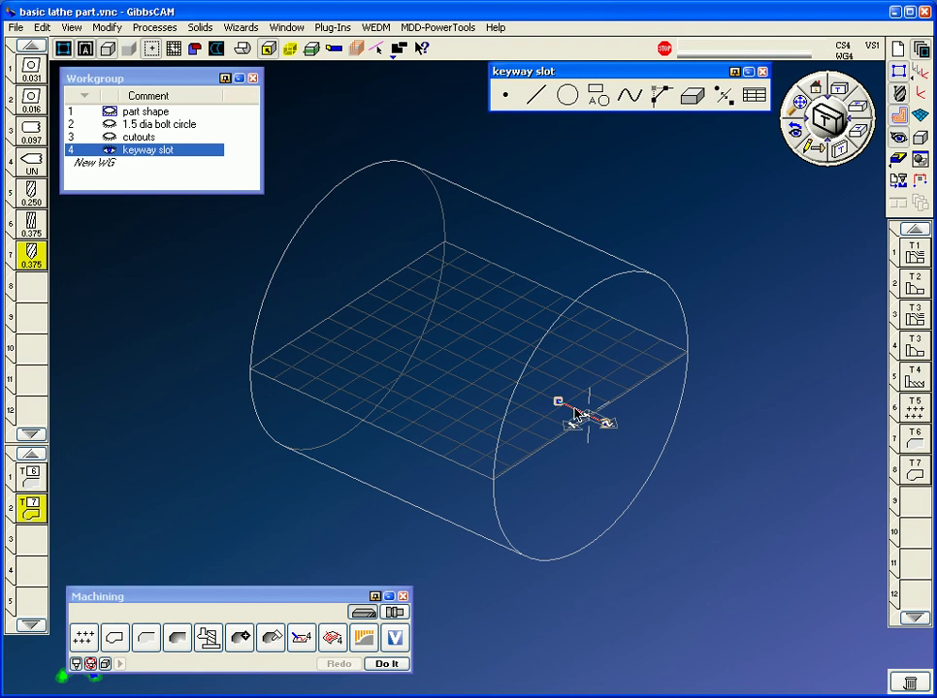
{"action": "left_click", "coordinate": [114, 32]}
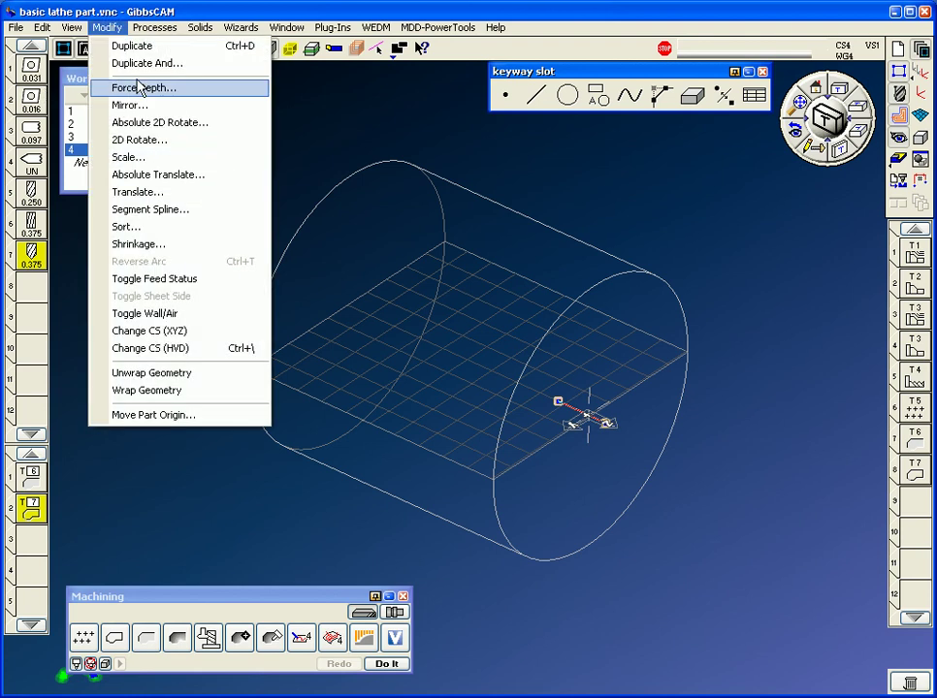
{"action": "left_click", "coordinate": [143, 90]}
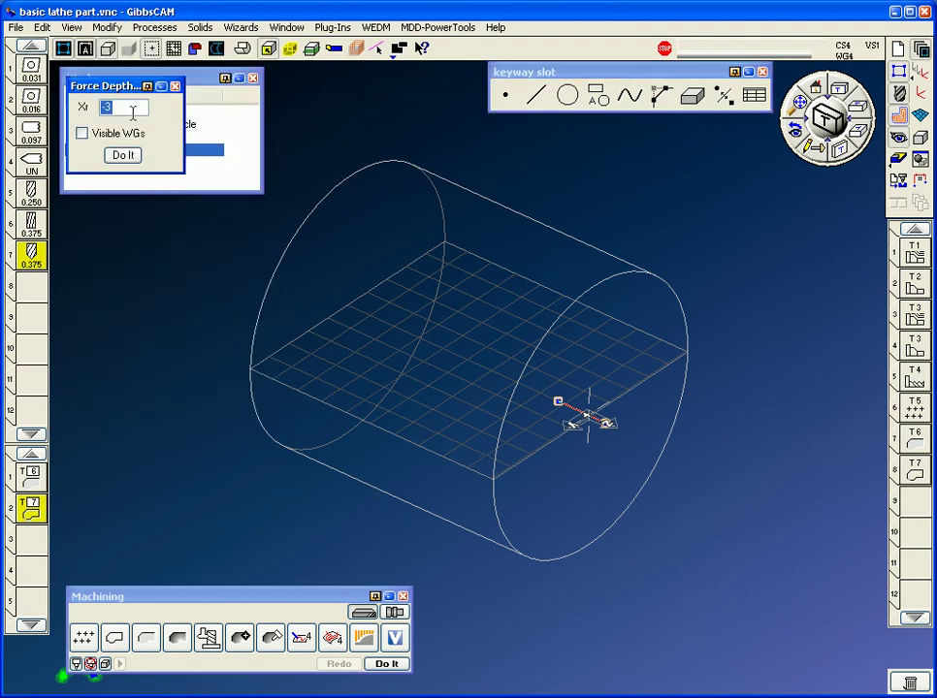
{"action": "type", "text": ".5"}
{"action": "left_click", "coordinate": [122, 155]}
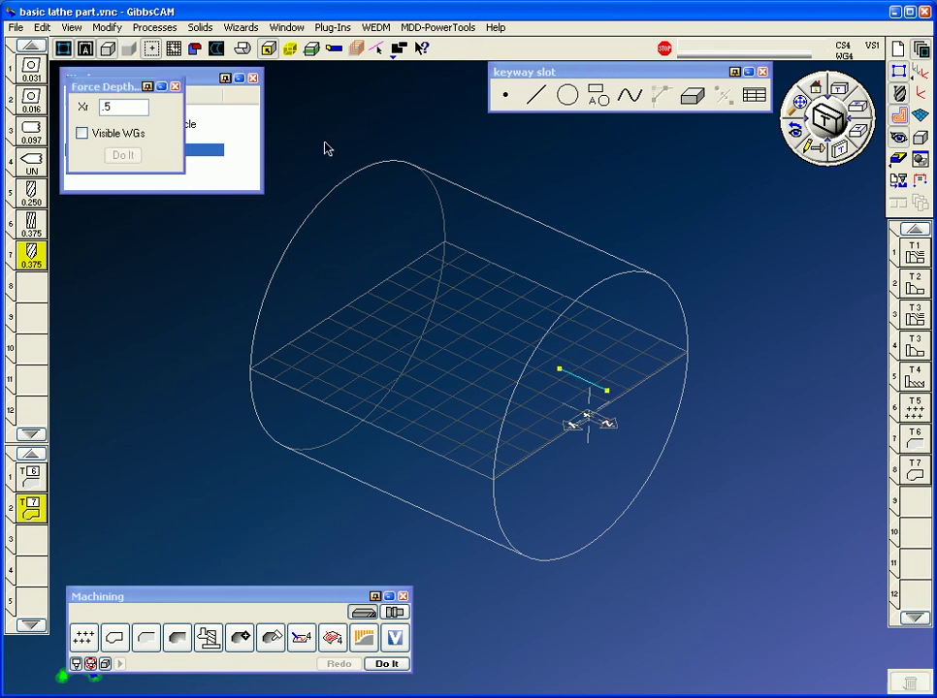
{"action": "left_click", "coordinate": [174, 86]}
{"action": "left_click", "coordinate": [254, 77]}
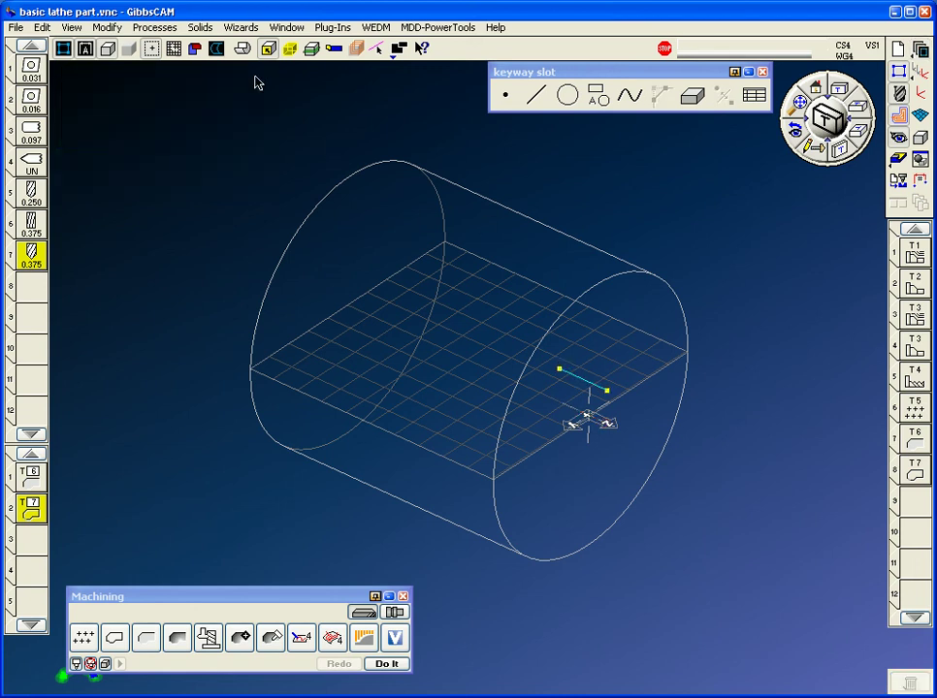
- Define milling tool 8 as a 0.25 diameter finishing end mill (fEM) with a radial orientation
{"action": "double_click", "coordinate": [40, 291]}
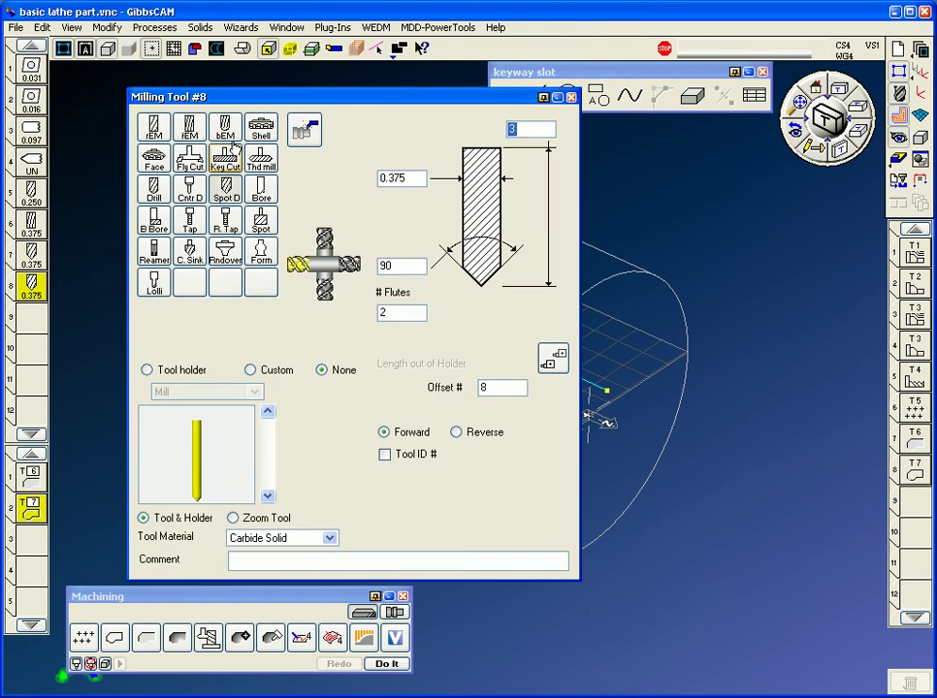
{"action": "left_click", "coordinate": [191, 129]}
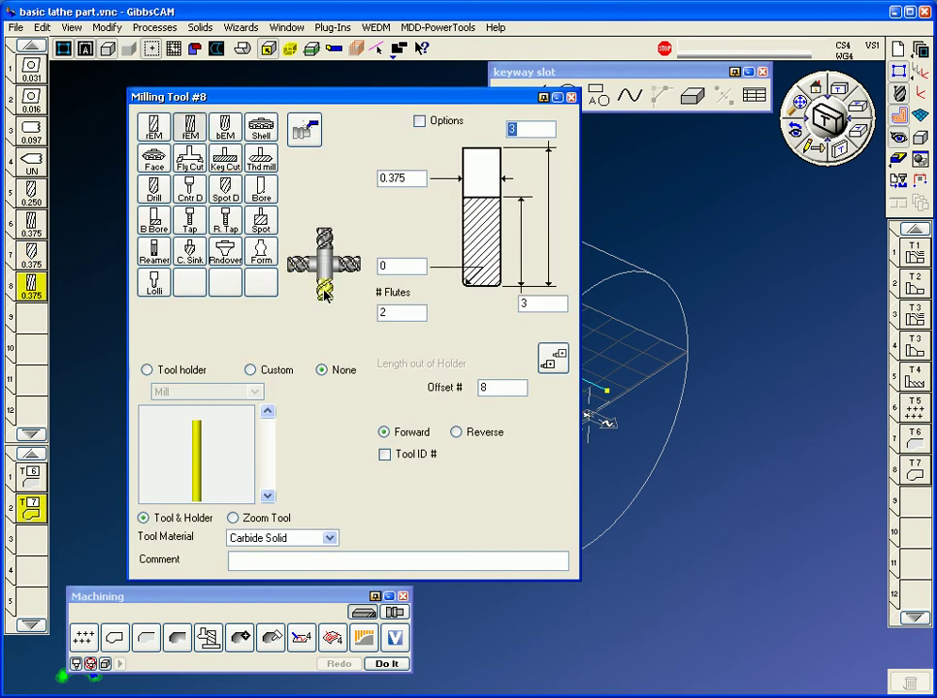
{"action": "left_click", "coordinate": [418, 180]}
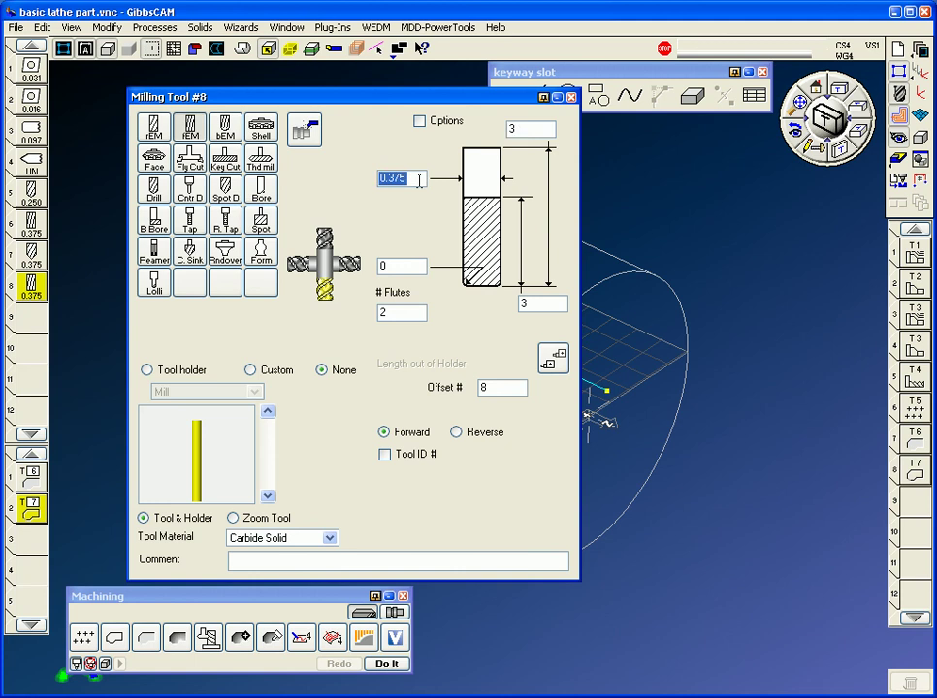
{"action": "type", "text": ".25"}
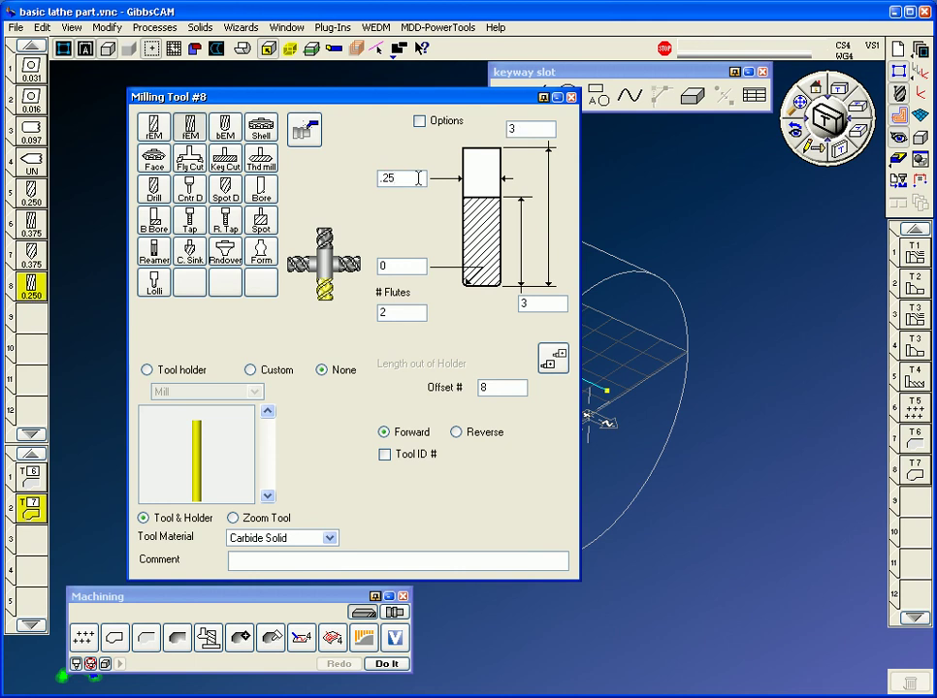
{"action": "left_click", "coordinate": [571, 98]}
- Clear the existing milling processes and create a Contour process with tool 8
{"action": "key", "text": "Delete"}
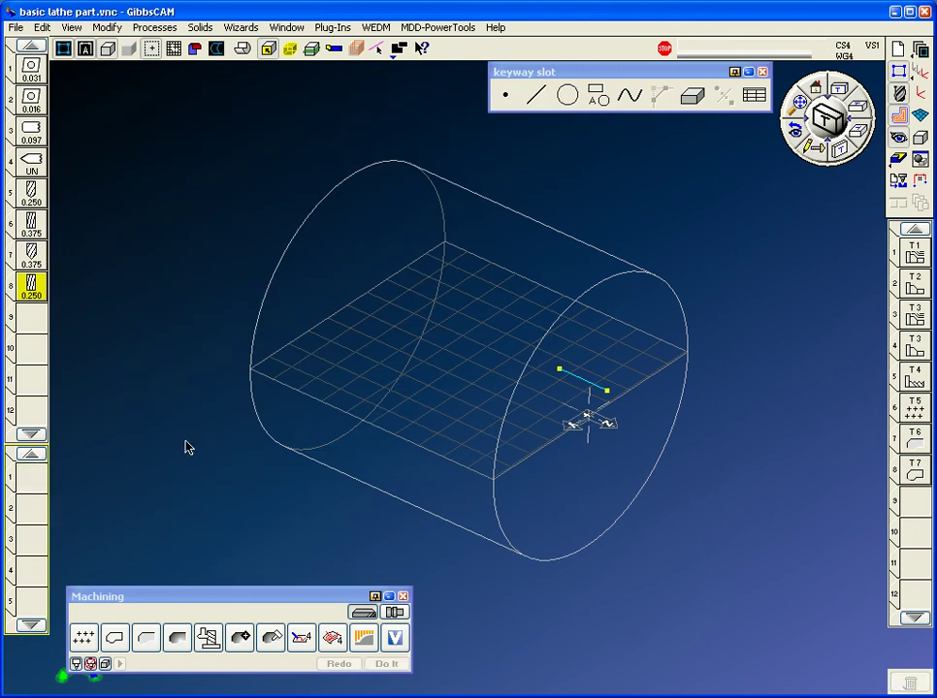
{"action": "left_click_drag", "start_coordinate": [37, 288], "coordinate": [37, 474]}
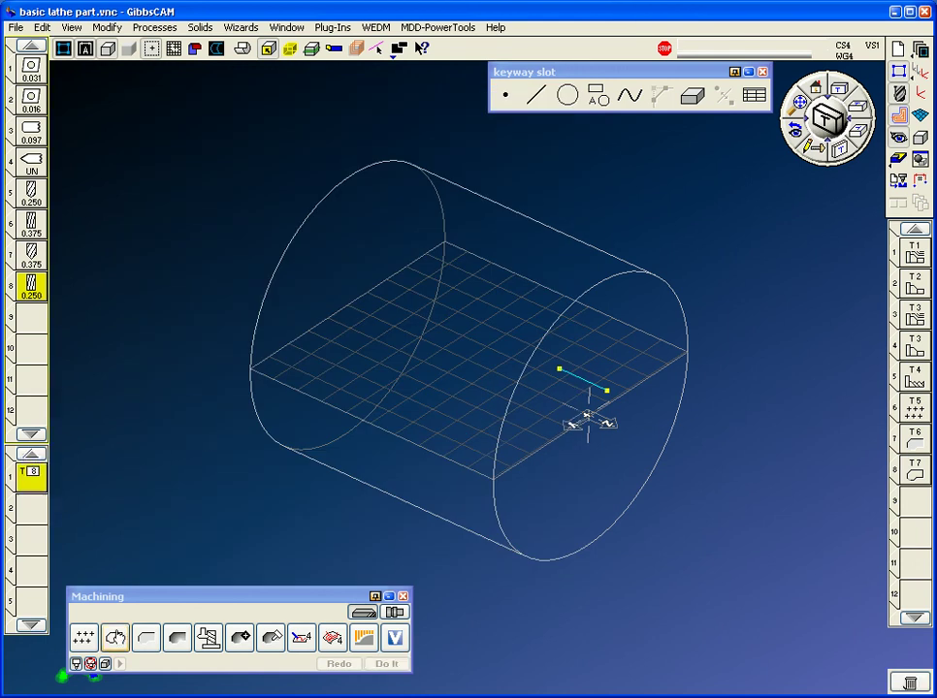
{"action": "double_click", "coordinate": [32, 473]}
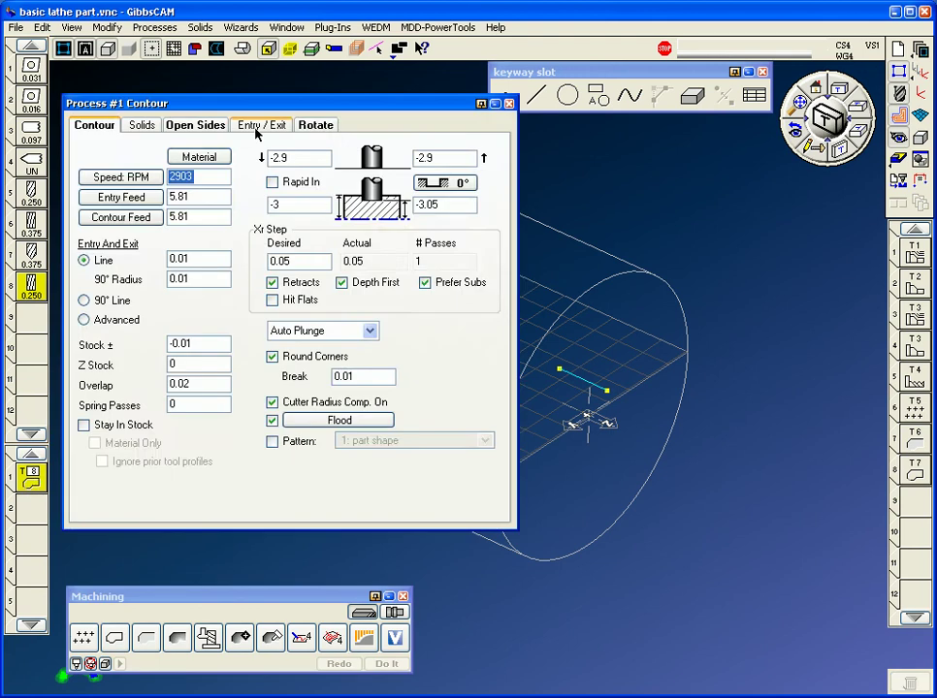
- Set the contour's rotation to Position in the YZ plane machining CS, with 0 duplicates and a duplicate C angle of 0
{"action": "left_click", "coordinate": [305, 126]}
{"action": "left_click", "coordinate": [262, 156]}
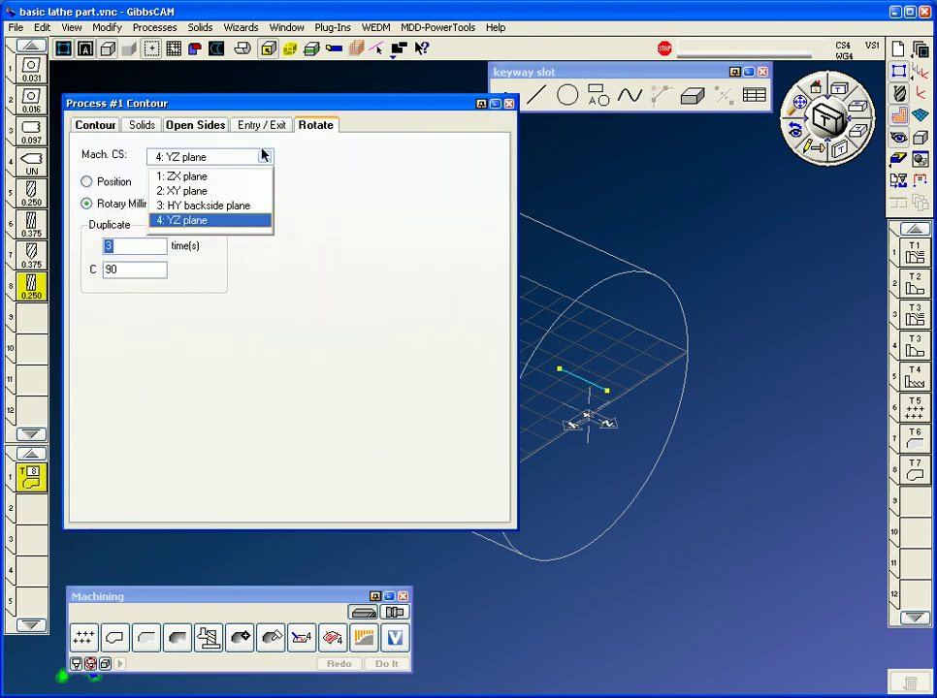
{"action": "left_click", "coordinate": [223, 221]}
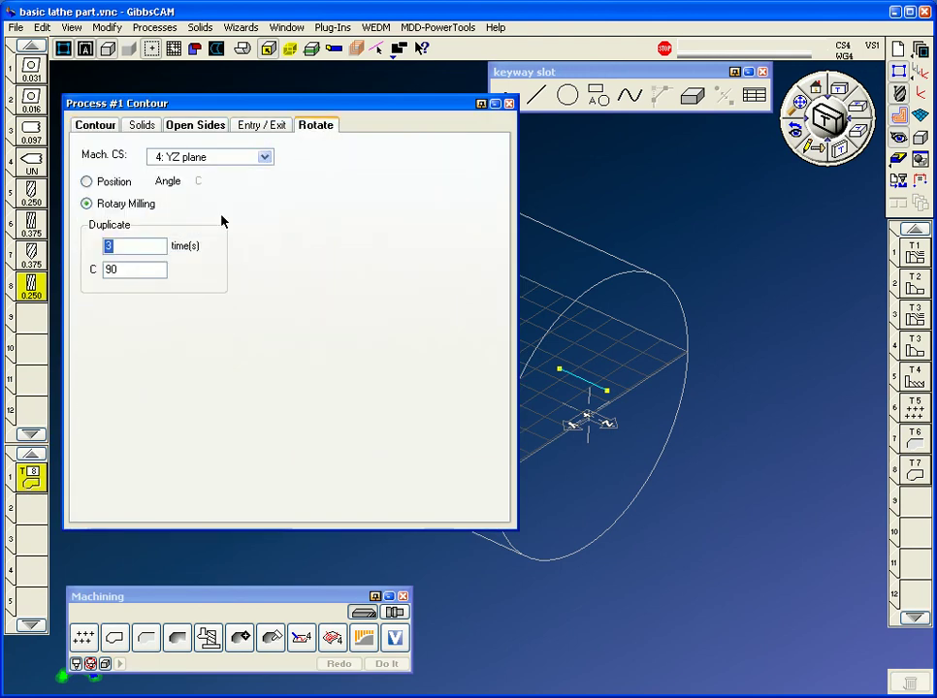
{"action": "left_click", "coordinate": [92, 189]}
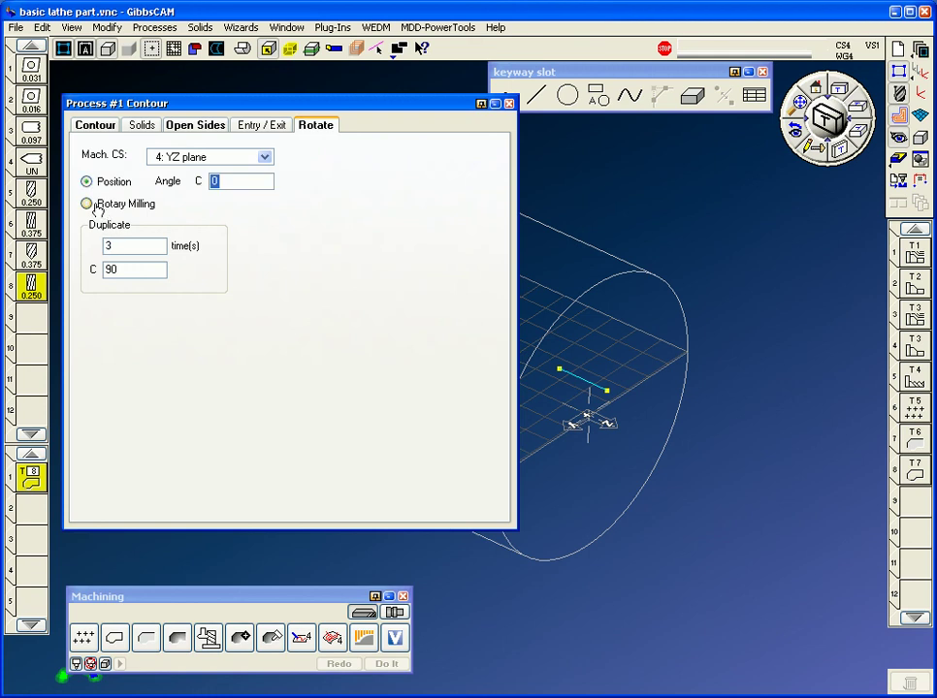
{"action": "left_click_drag", "start_coordinate": [132, 245], "coordinate": [96, 246]}
{"action": "type", "text": "0"}
{"action": "double_click", "coordinate": [119, 270]}
{"action": "type", "text": "0"}
{"action": "left_click", "coordinate": [92, 126]}
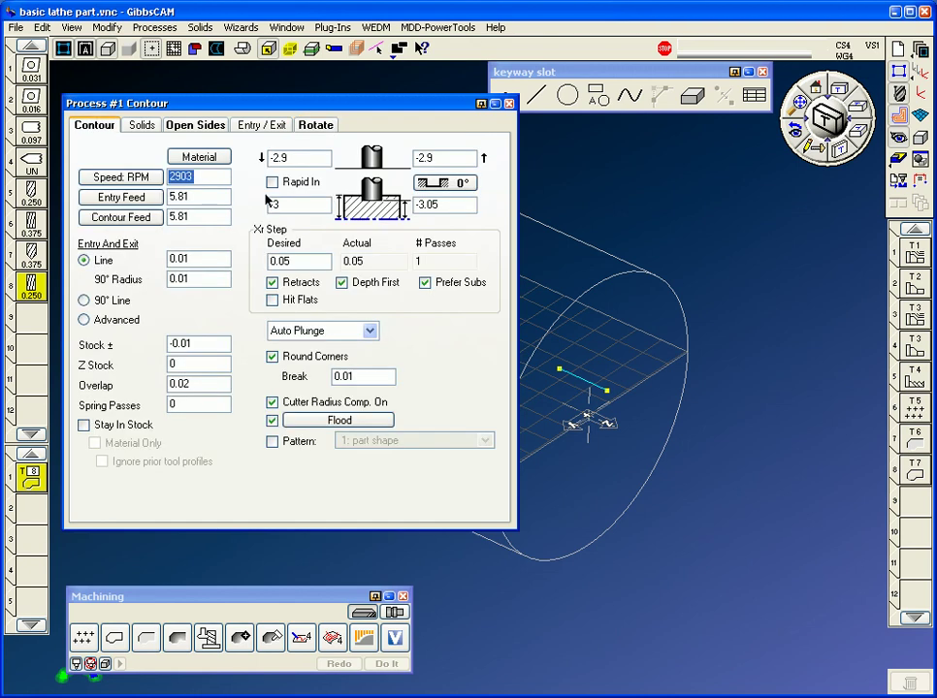
- Set the contour process's top surface depth to 1 and its floor depth to 0.5
{"action": "double_click", "coordinate": [294, 204]}
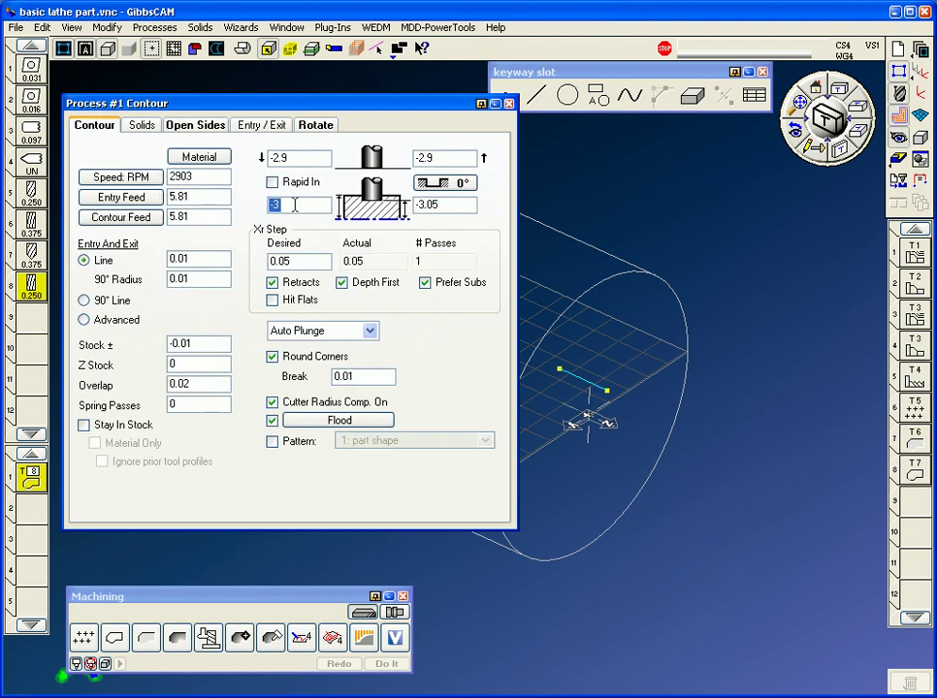
{"action": "type", "text": "1"}
{"action": "double_click", "coordinate": [453, 204]}
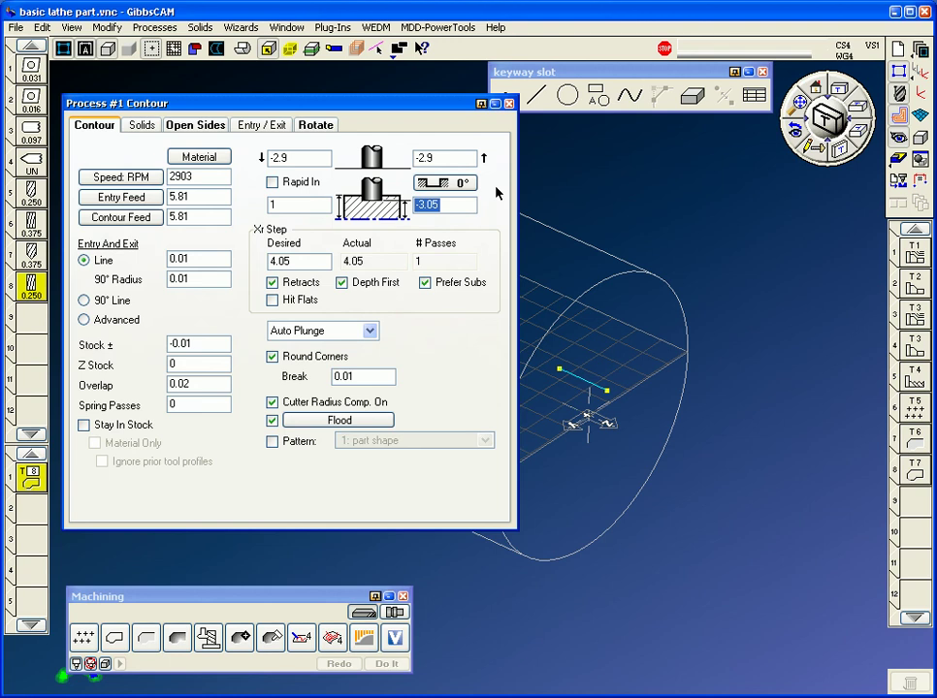
{"action": "type", "text": ".75"}
{"action": "double_click", "coordinate": [452, 207]}
{"action": "type", "text": ".5"}
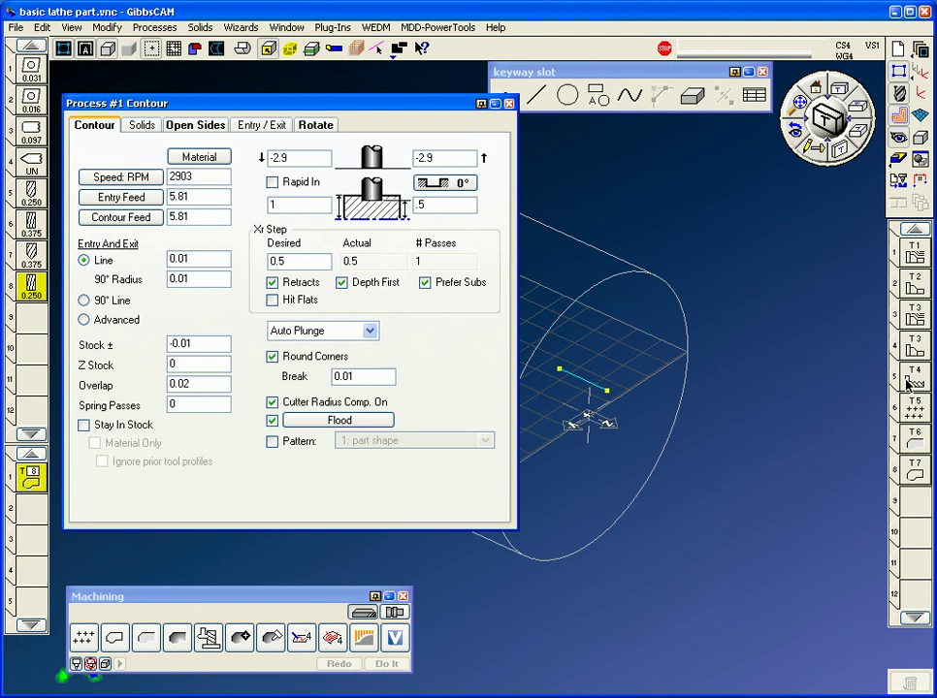
- Copy the minor X diameter value from the existing thread operation's process
{"action": "left_click", "coordinate": [508, 104]}
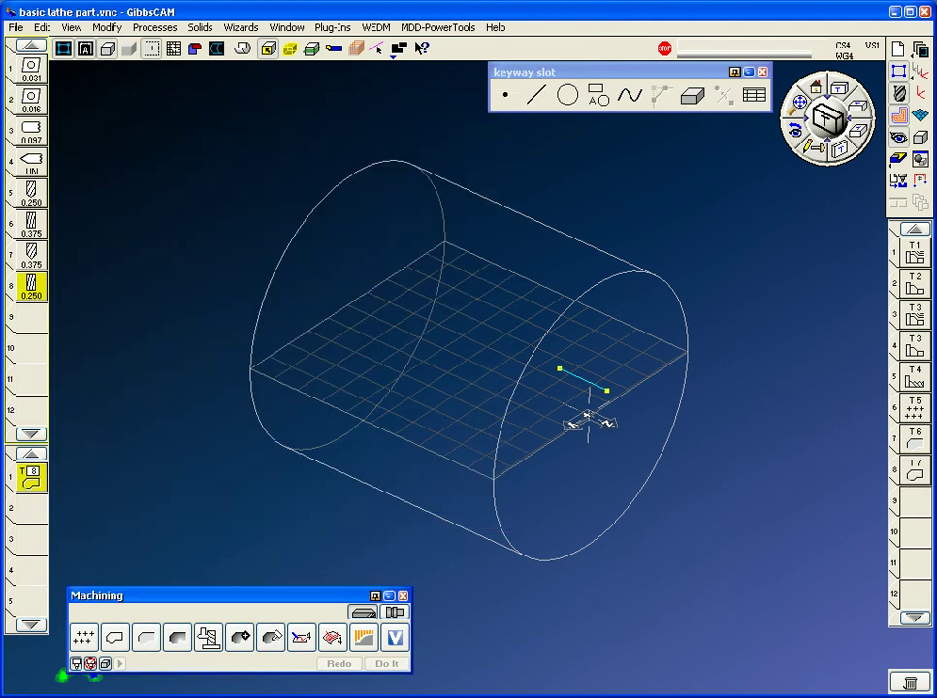
{"action": "double_click", "coordinate": [921, 381]}
{"action": "double_click", "coordinate": [27, 480]}
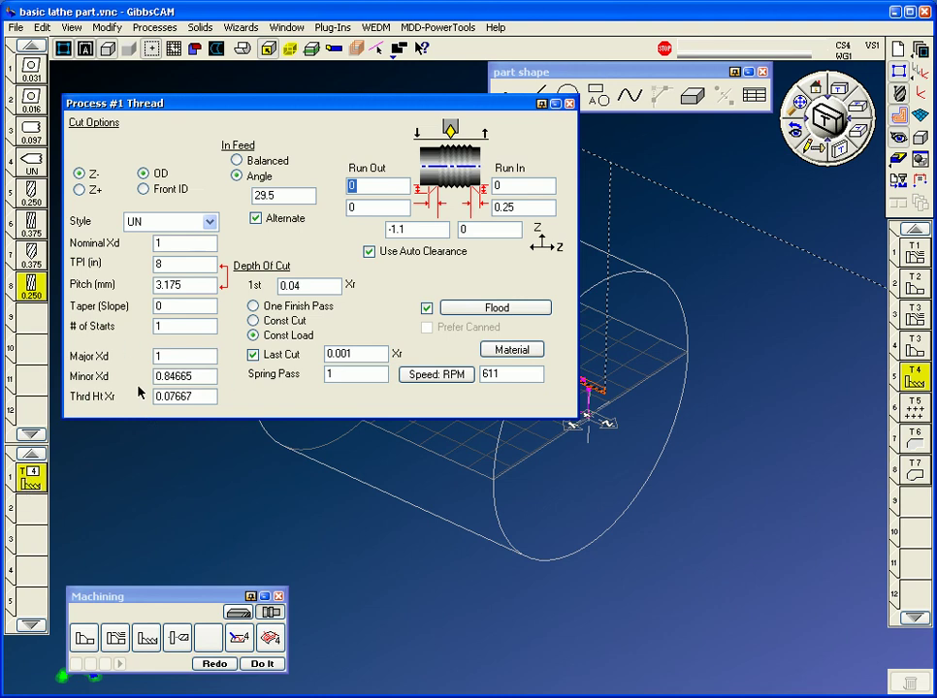
{"action": "left_click_drag", "start_coordinate": [202, 380], "coordinate": [160, 376]}
{"action": "right_click", "coordinate": [201, 379]}
{"action": "left_click", "coordinate": [230, 401]}
{"action": "left_click_drag", "start_coordinate": [206, 377], "coordinate": [151, 377]}
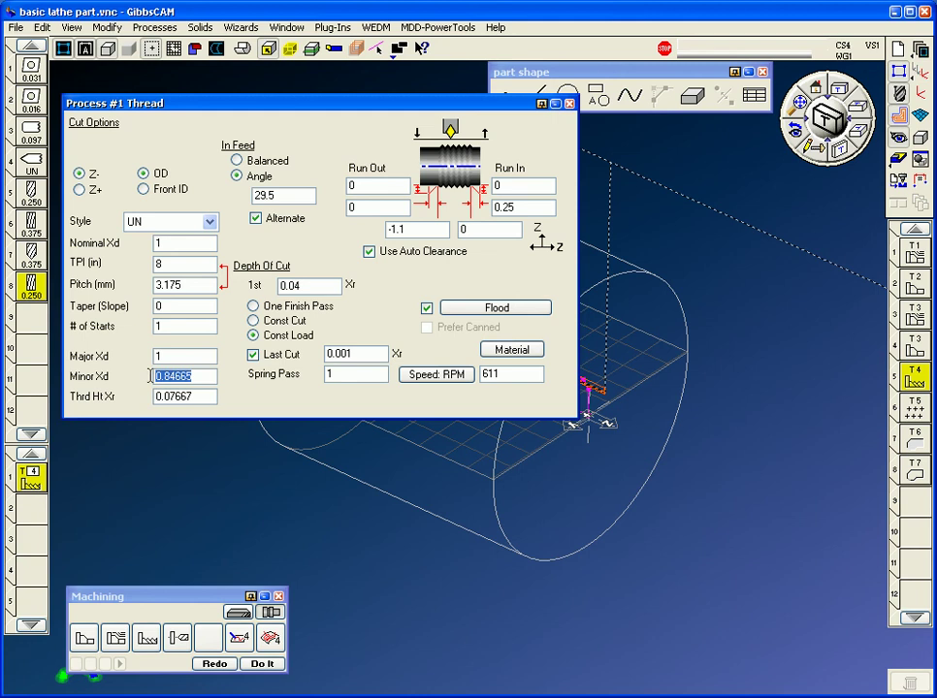
{"action": "right_click", "coordinate": [198, 381]}
{"action": "left_click", "coordinate": [240, 406]}
{"action": "left_click", "coordinate": [570, 104]}
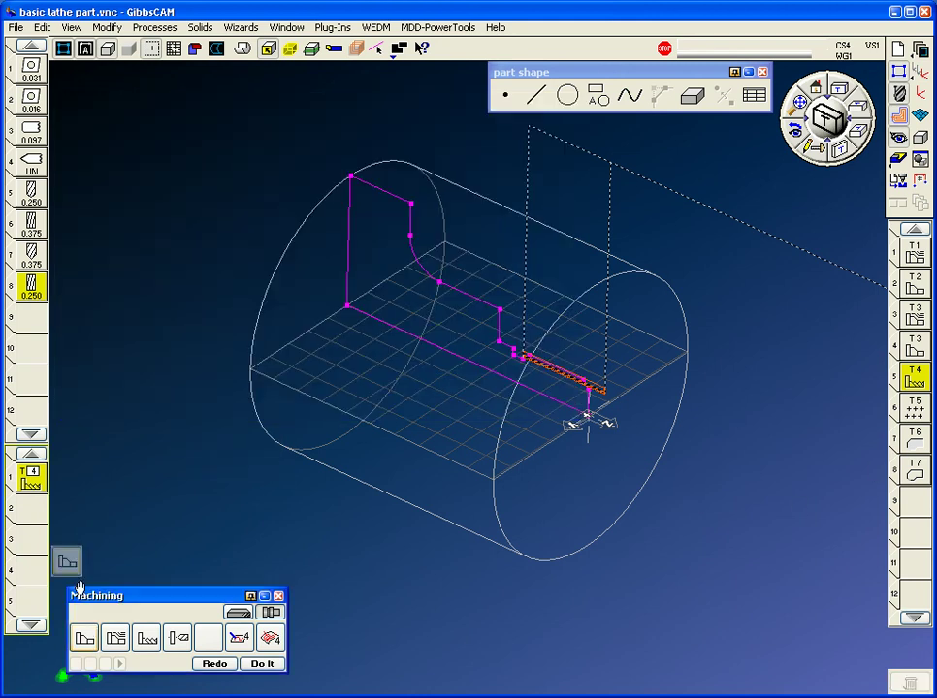
- Replace the loaded thread process with a milling Contour process that uses tool 8
{"action": "double_click", "coordinate": [31, 477]}
{"action": "left_click_drag", "start_coordinate": [31, 284], "coordinate": [29, 477]}
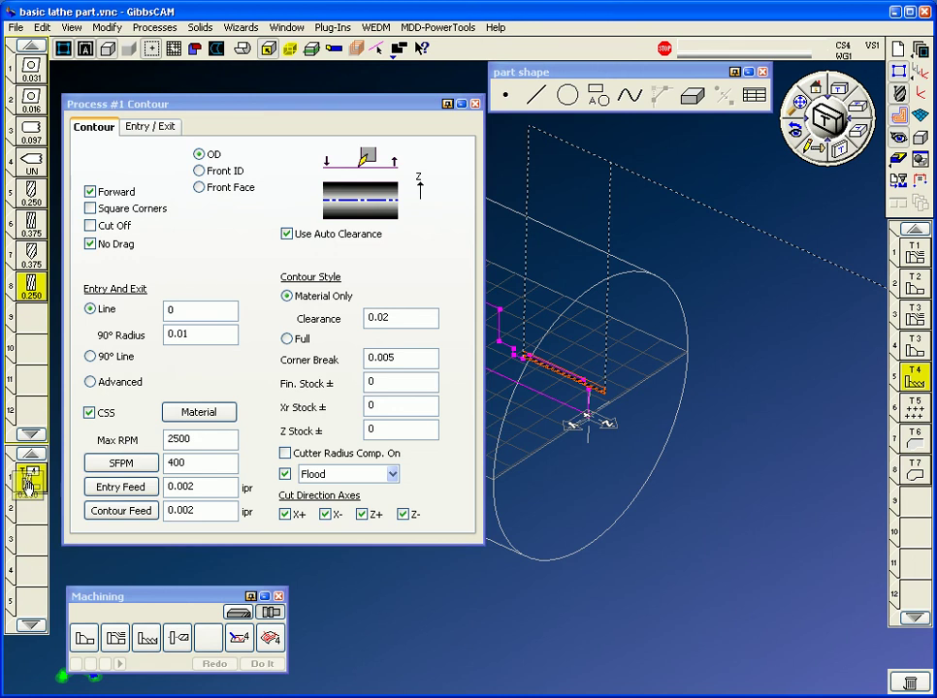
{"action": "left_click", "coordinate": [237, 614]}
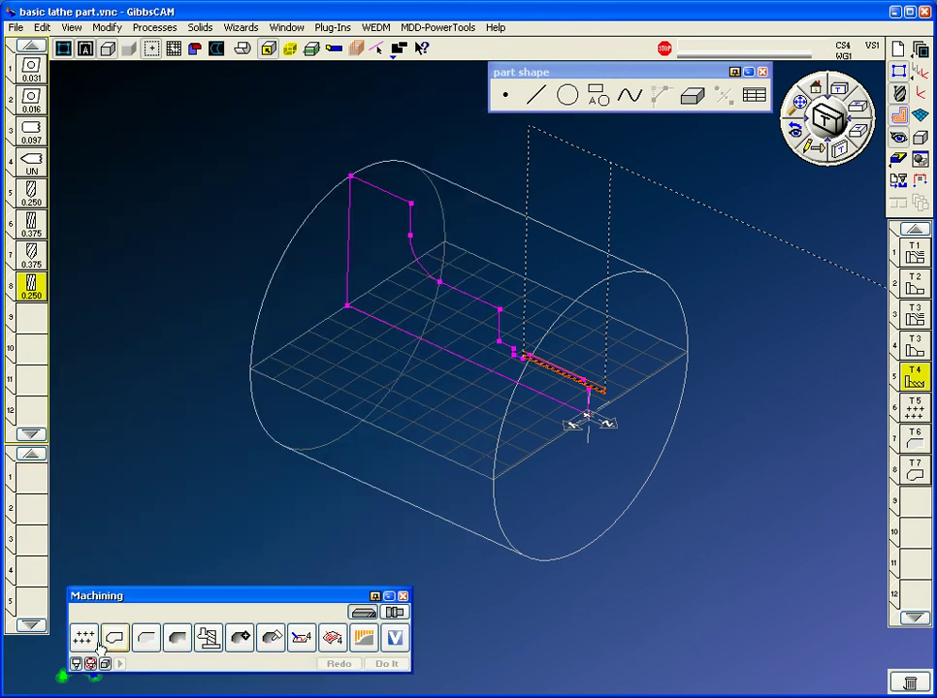
{"action": "double_click", "coordinate": [31, 472]}
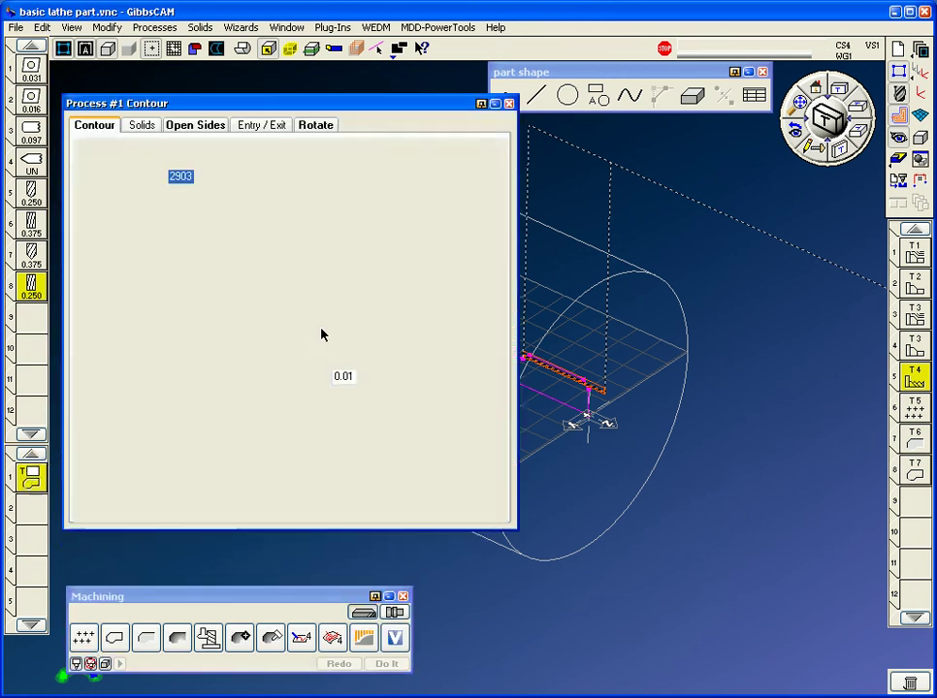
- Set the contour's floor depth to half the copied minor diameter, 0.42333, and its top surface depth to .5
{"action": "right_click", "coordinate": [448, 208]}
{"action": "left_click", "coordinate": [478, 249]}
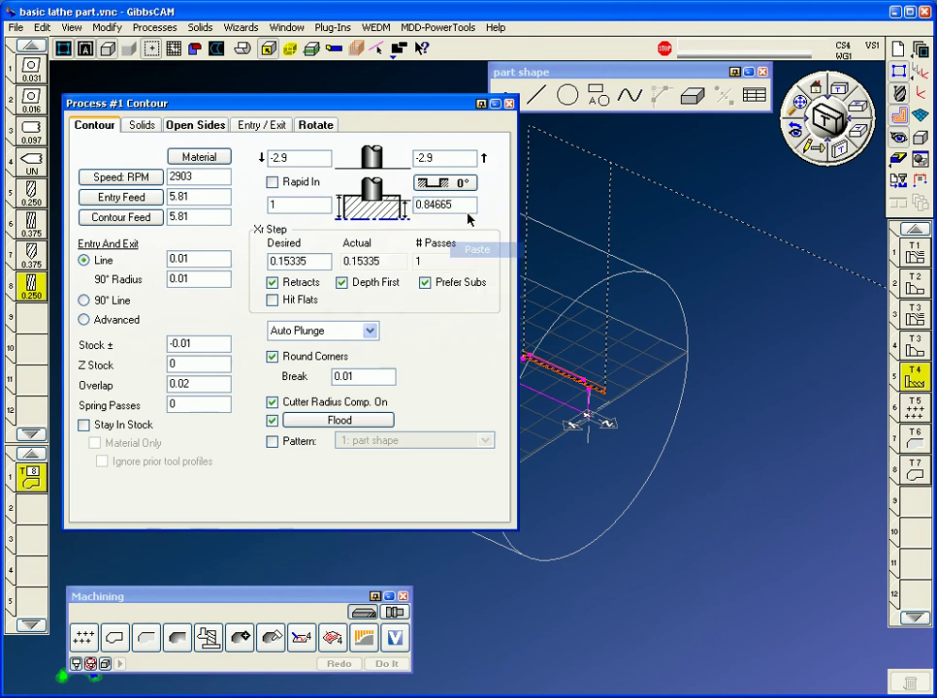
{"action": "type", "text": "/2="}
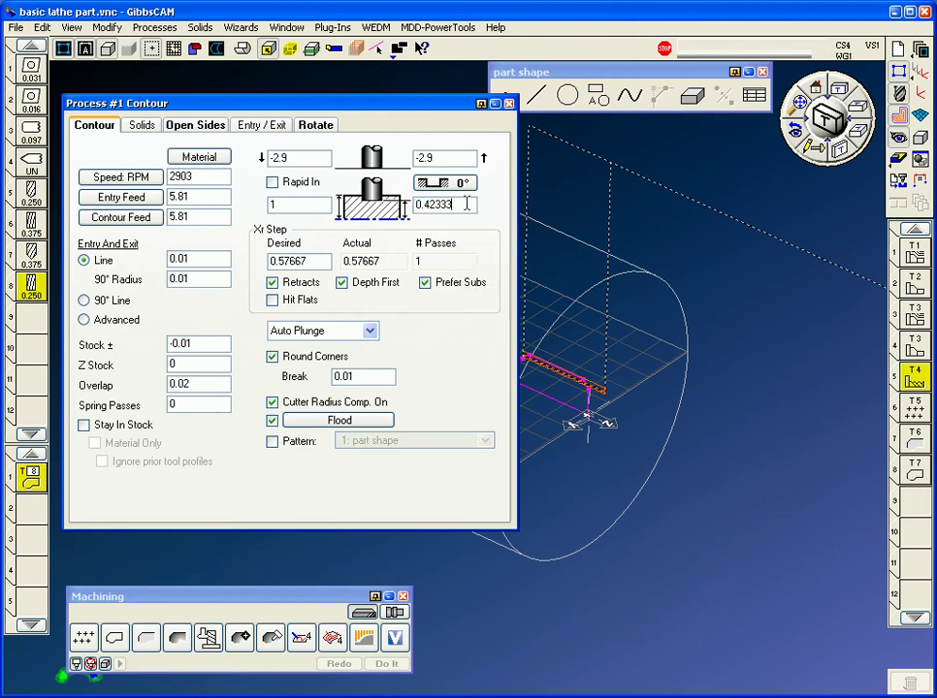
{"action": "double_click", "coordinate": [297, 205]}
{"action": "type", "text": "."}
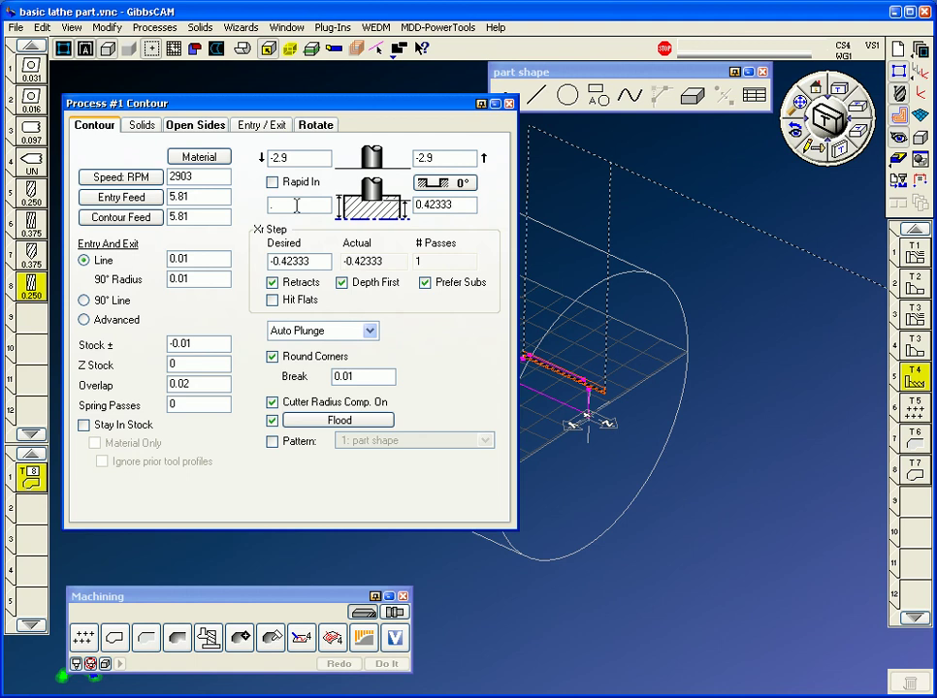
{"action": "type", "text": "5"}
- Set both the entry and exit clearance of the contour process to .6
{"action": "double_click", "coordinate": [297, 161]}
{"action": "type", "text": ".6"}
{"action": "double_click", "coordinate": [442, 159]}
{"action": "type", "text": ".6"}
- Recalculate the contour's spindle speed, entry feed and contour feed, and set its stock allowance to 0
{"action": "left_click", "coordinate": [121, 176]}
{"action": "left_click", "coordinate": [121, 197]}
{"action": "left_click", "coordinate": [122, 218]}
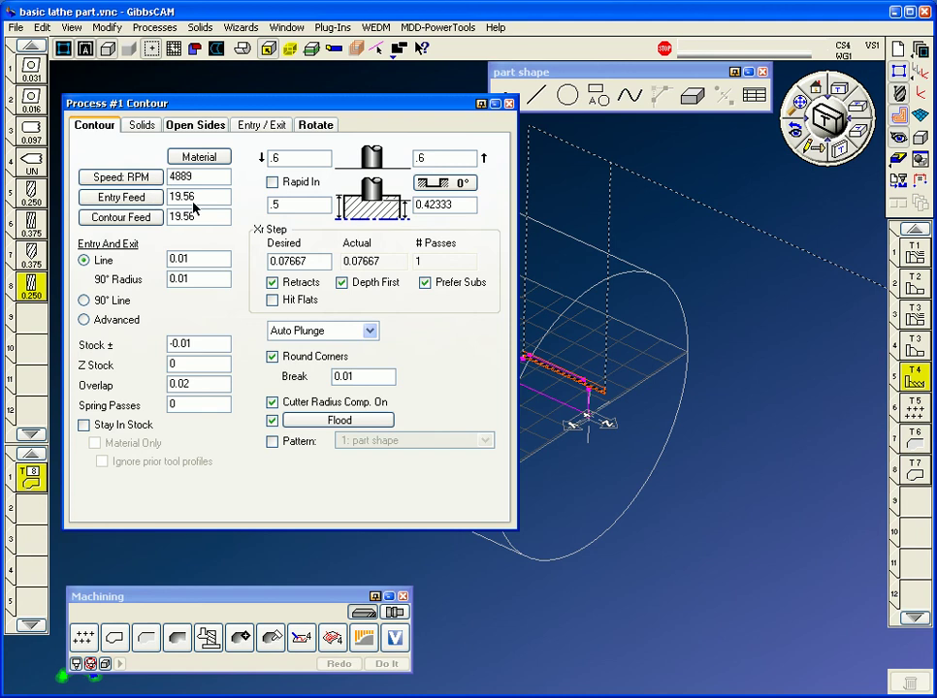
{"action": "left_click", "coordinate": [316, 126]}
{"action": "left_click", "coordinate": [81, 127]}
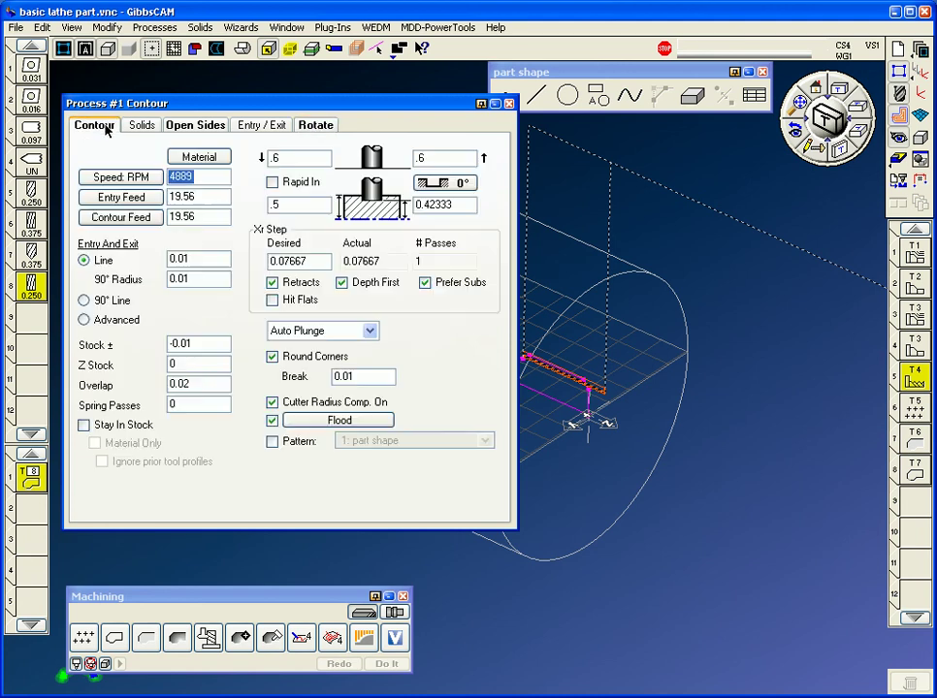
{"action": "type", "text": "0"}
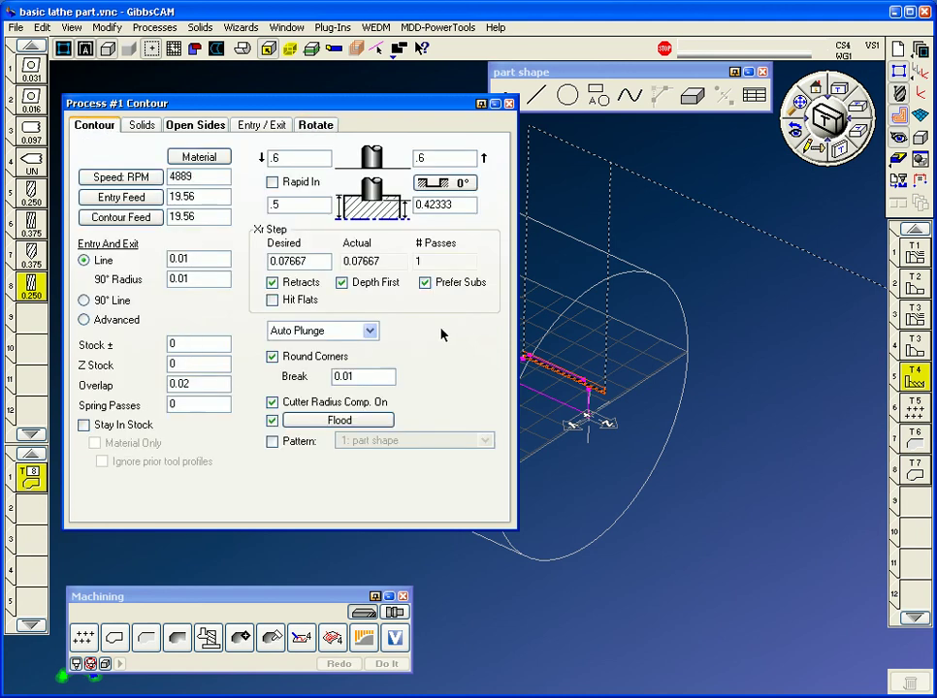
{"action": "left_click", "coordinate": [509, 103]}
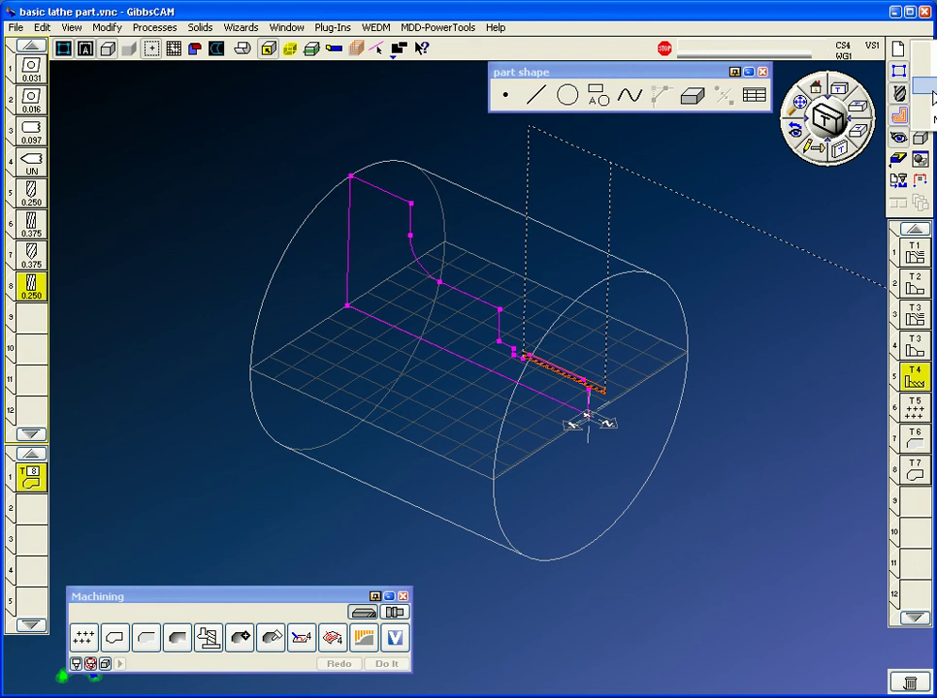
- Generate the contour as operation 9 on the keyway slot line, extending its start point beyond the front end of the line
{"action": "left_click", "coordinate": [924, 57]}
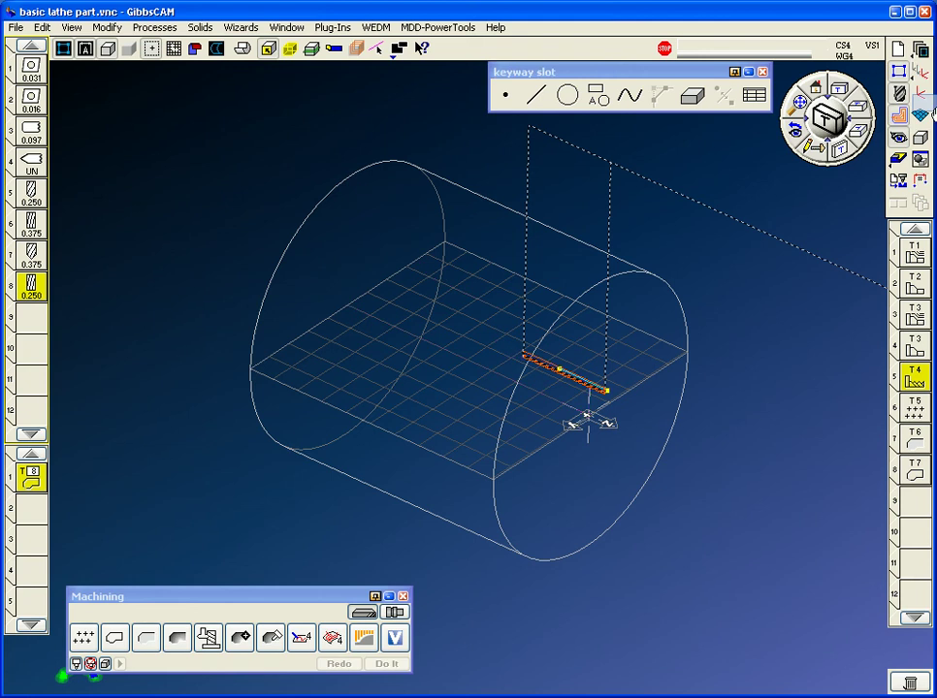
{"action": "left_click", "coordinate": [925, 508]}
{"action": "scroll", "coordinate": [603, 417], "scroll_direction": "down", "scroll_amount": 1}
{"action": "left_click_drag", "start_coordinate": [506, 289], "coordinate": [645, 452]}
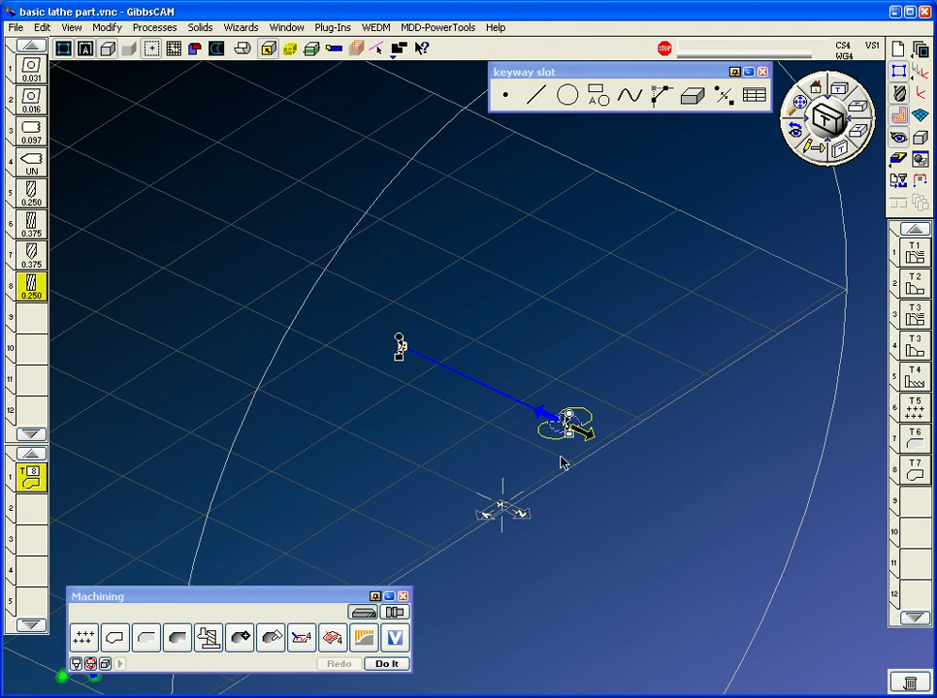
{"action": "left_click_drag", "start_coordinate": [570, 418], "coordinate": [628, 456]}
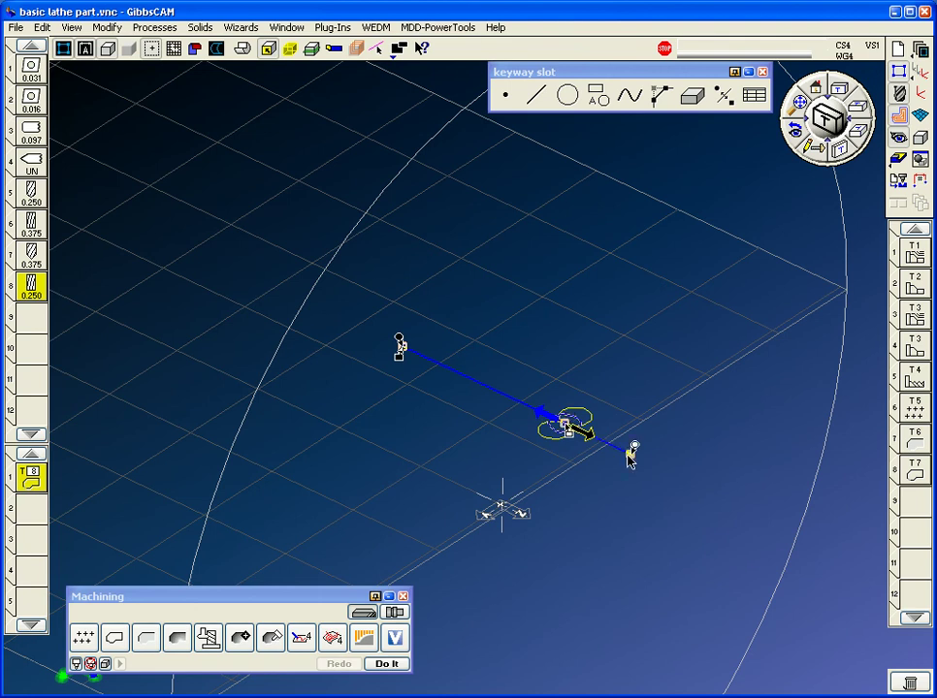
{"action": "left_click", "coordinate": [386, 664]}
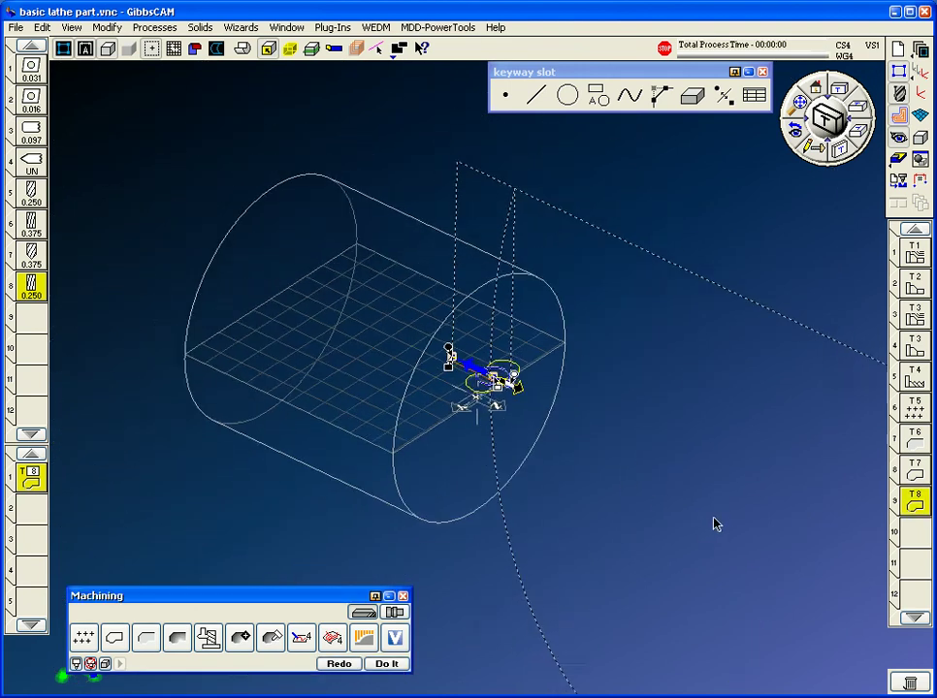
- Run the cut part simulation from the start and examine the milled keyway in the threaded end
{"action": "scroll", "coordinate": [714, 519], "scroll_direction": "down", "scroll_amount": 2}
{"action": "left_click", "coordinate": [897, 157]}
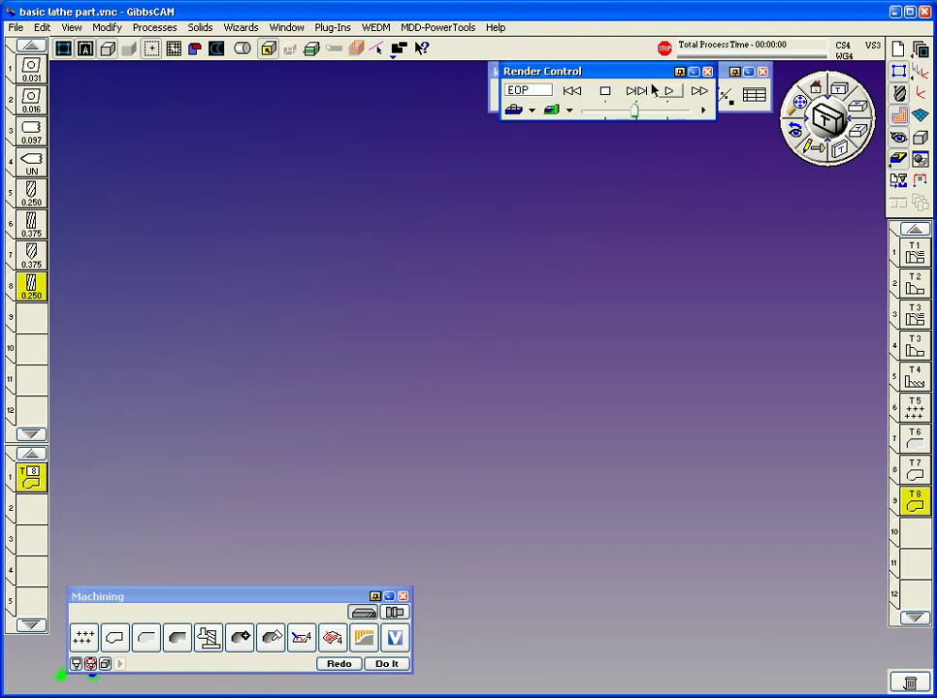
{"action": "left_click", "coordinate": [635, 90]}
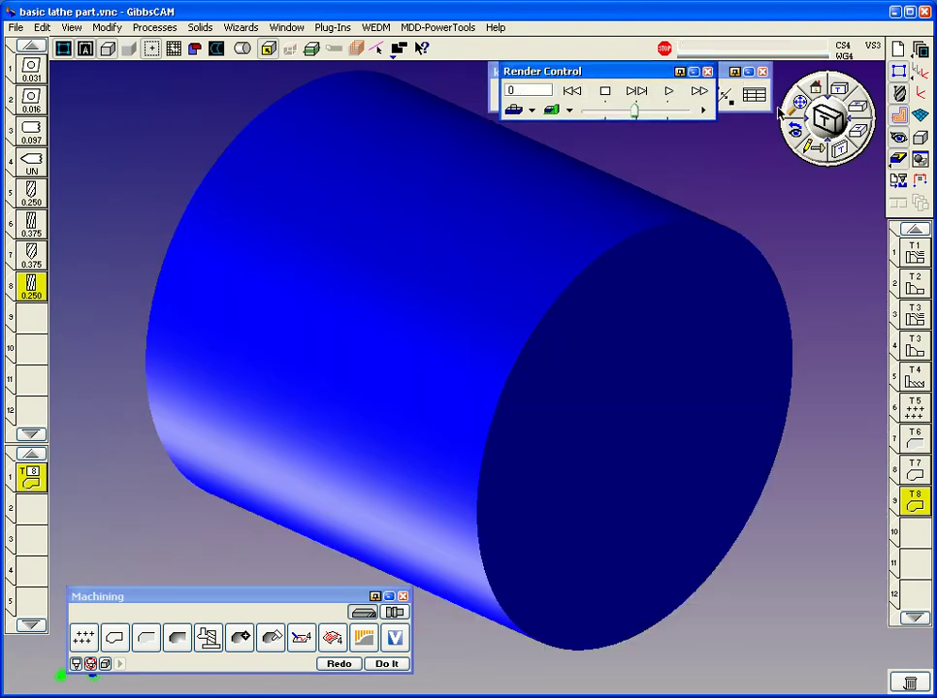
{"action": "left_click", "coordinate": [668, 90]}
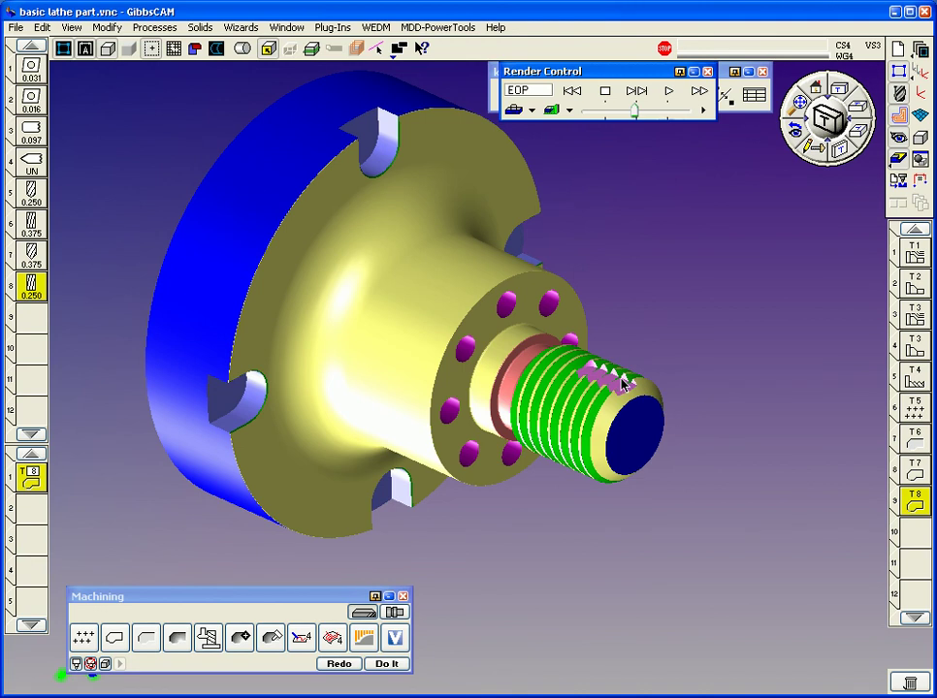
{"action": "left_click_drag", "start_coordinate": [678, 293], "coordinate": [475, 481]}
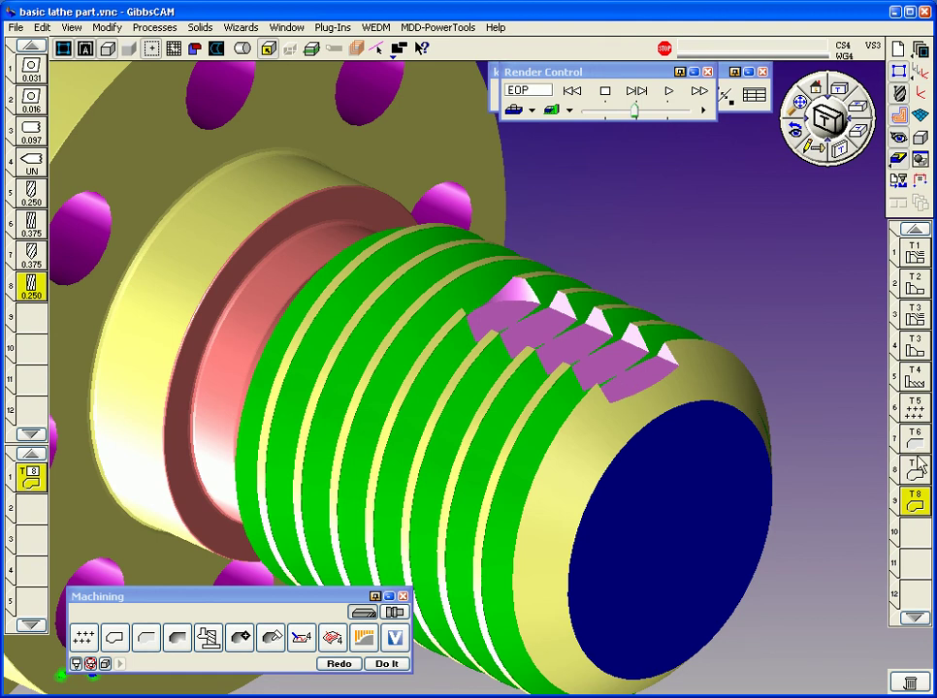
- Set the floor depth of keyway contour operation 9 to 0.4 and regenerate its toolpath
{"action": "left_click", "coordinate": [917, 502]}
{"action": "double_click", "coordinate": [31, 475]}
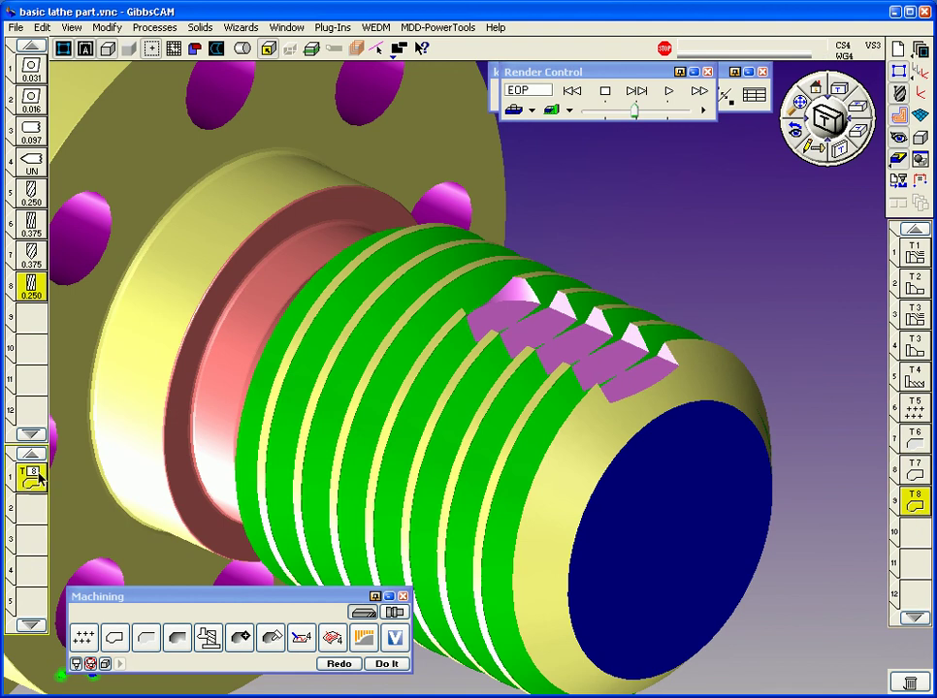
{"action": "left_click", "coordinate": [455, 205]}
{"action": "key", "text": "BackSpace"}
{"action": "key", "text": "BackSpace"}
{"action": "key", "text": "BackSpace"}
{"action": "key", "text": "BackSpace"}
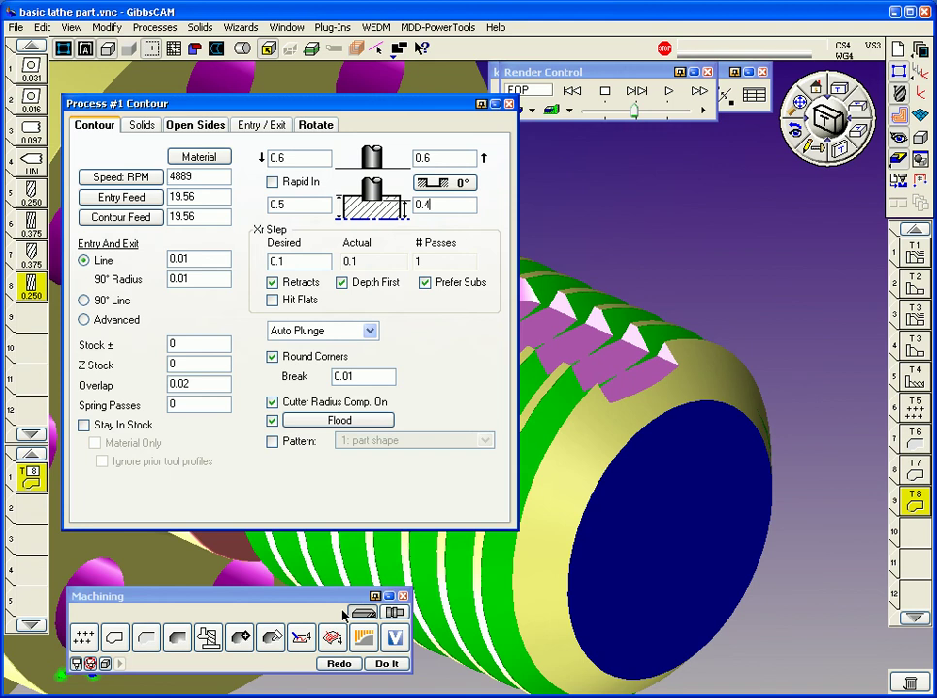
{"action": "left_click", "coordinate": [341, 666]}
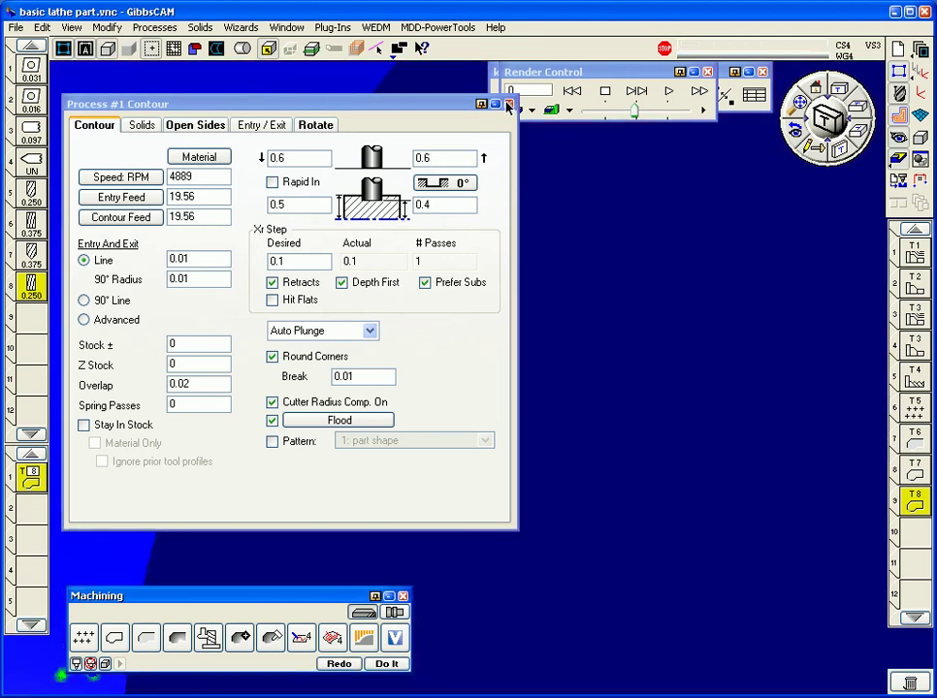
- Close the contour process and replay the machining simulation to check the deeper keyway
{"action": "left_click", "coordinate": [508, 104]}
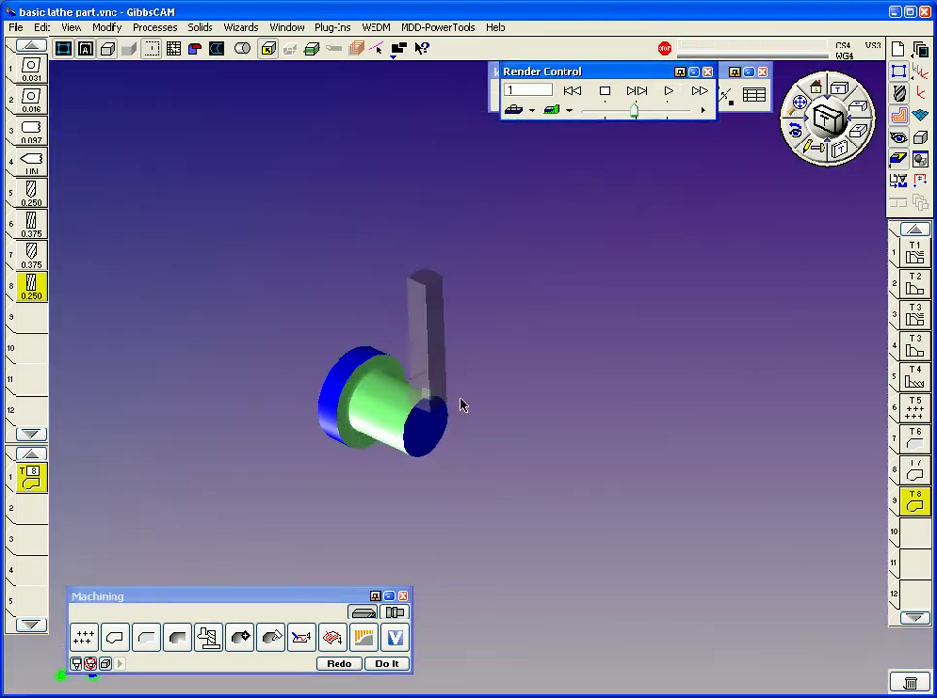
{"action": "scroll", "coordinate": [341, 485], "scroll_direction": "up", "scroll_amount": 5}
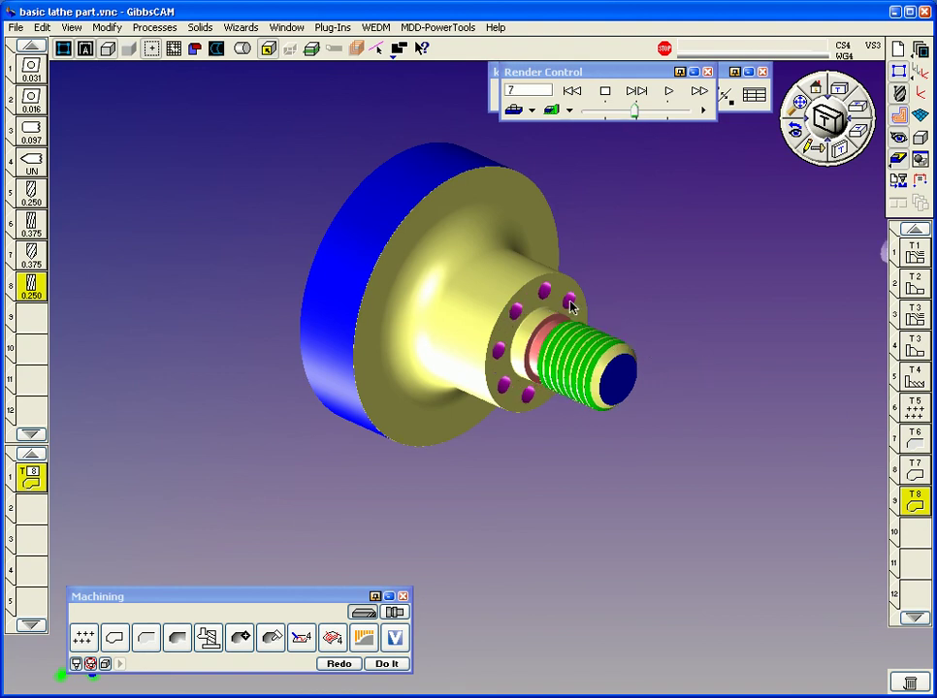
- Open the post processor and browse for a post file in the Inch folder of the lathe Mill-Turns
{"action": "left_click", "coordinate": [899, 180]}
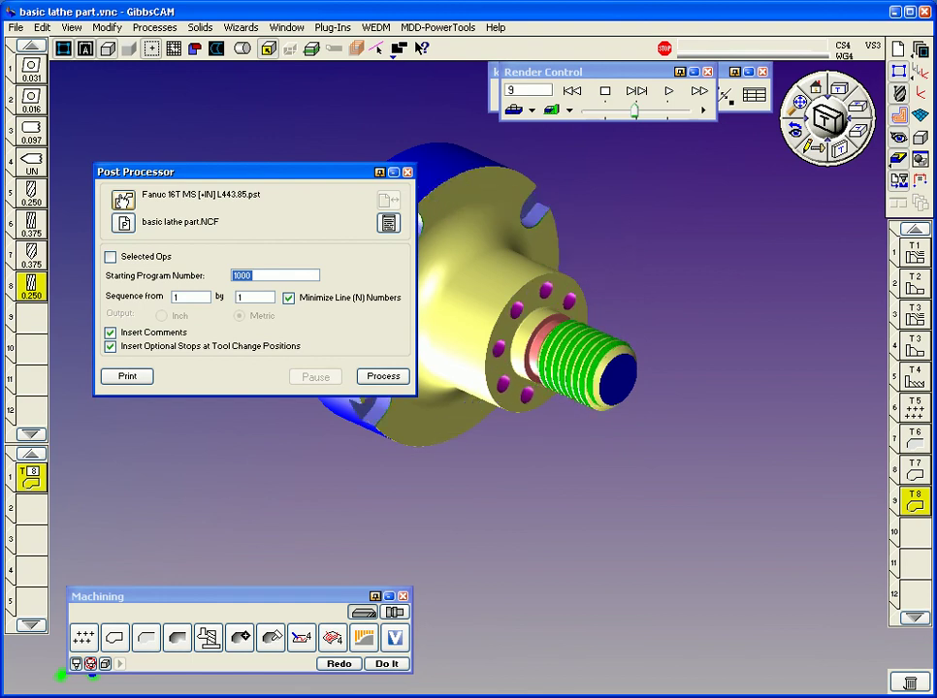
{"action": "left_click", "coordinate": [123, 200]}
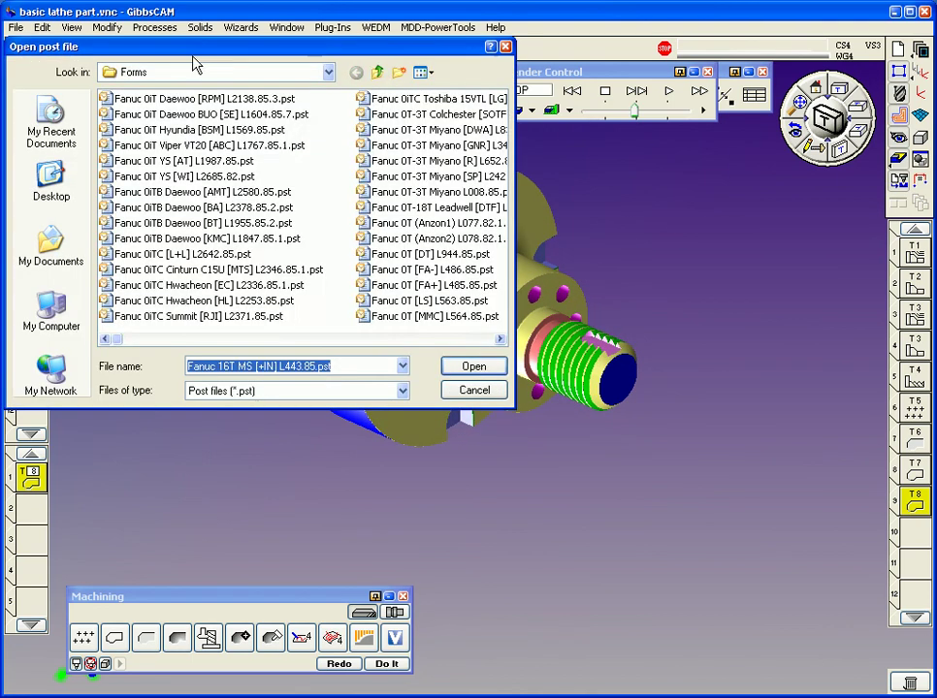
{"action": "left_click", "coordinate": [377, 74]}
{"action": "left_click", "coordinate": [377, 74]}
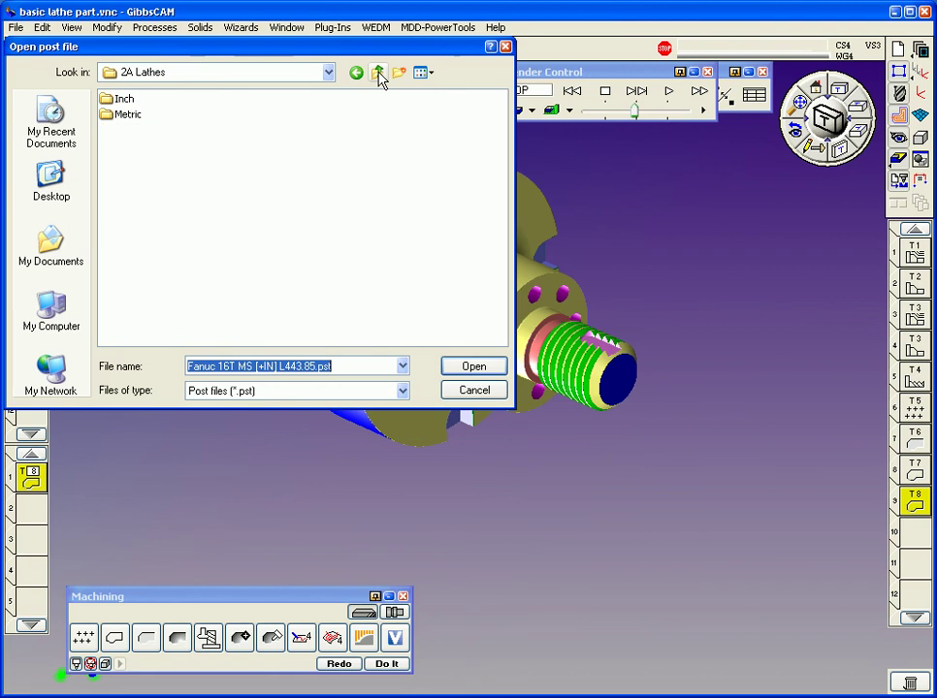
{"action": "left_click", "coordinate": [377, 73]}
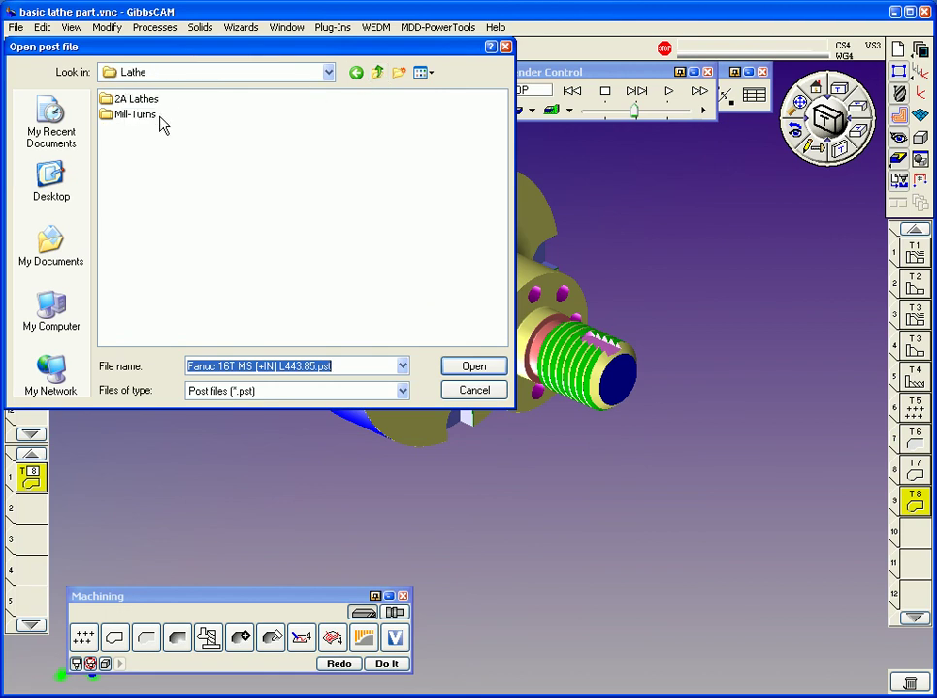
{"action": "double_click", "coordinate": [136, 114]}
{"action": "double_click", "coordinate": [122, 98]}
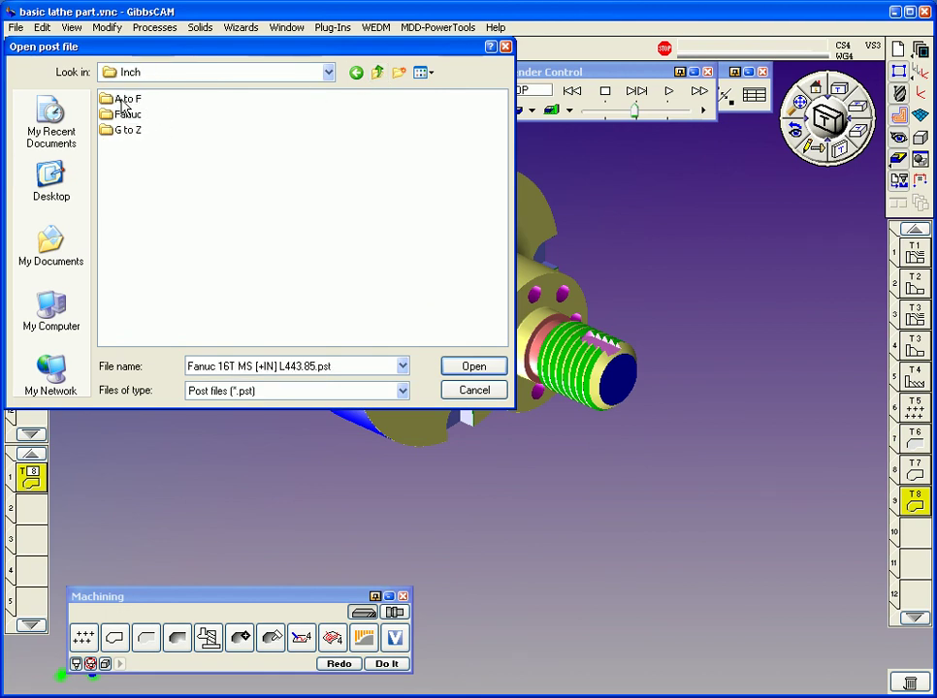
{"action": "double_click", "coordinate": [124, 100]}
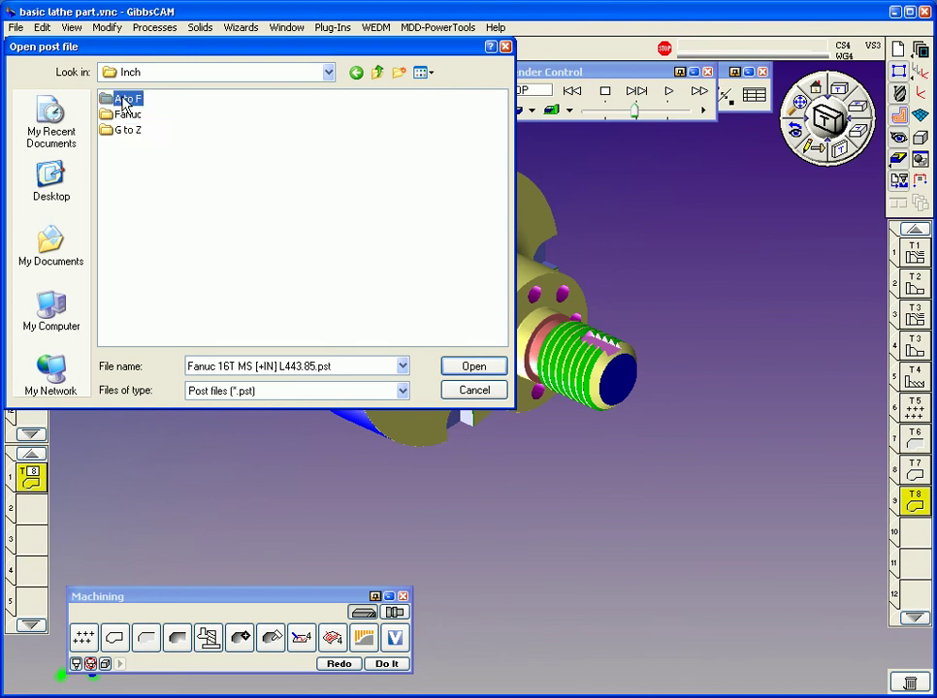
{"action": "double_click", "coordinate": [123, 100]}
{"action": "left_click", "coordinate": [355, 76]}
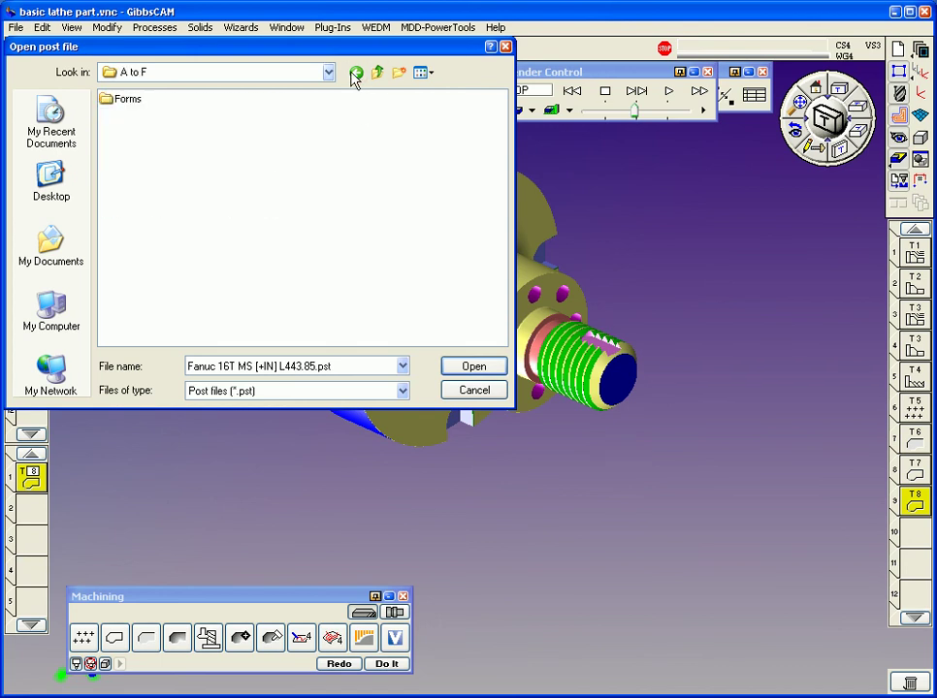
{"action": "left_click", "coordinate": [372, 77]}
- Load the Fanuc 0iT Kia [INS] IML2214.19.2.pst post from the Forms folder and process the part, overwriting the existing basic lathe part.NCF
{"action": "double_click", "coordinate": [126, 114]}
{"action": "double_click", "coordinate": [128, 99]}
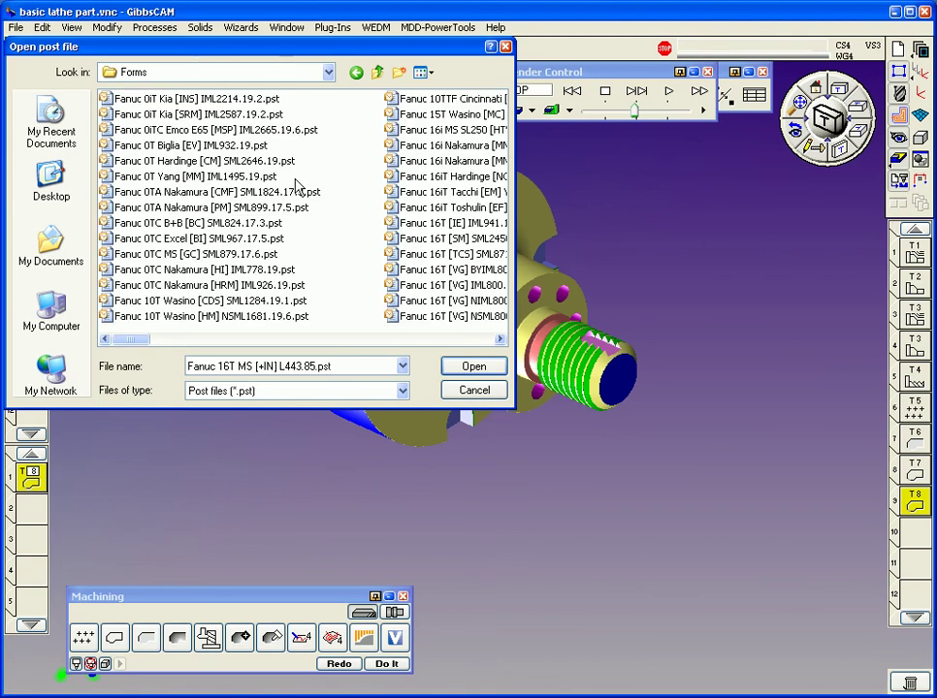
{"action": "left_click", "coordinate": [185, 99]}
{"action": "left_click", "coordinate": [474, 367]}
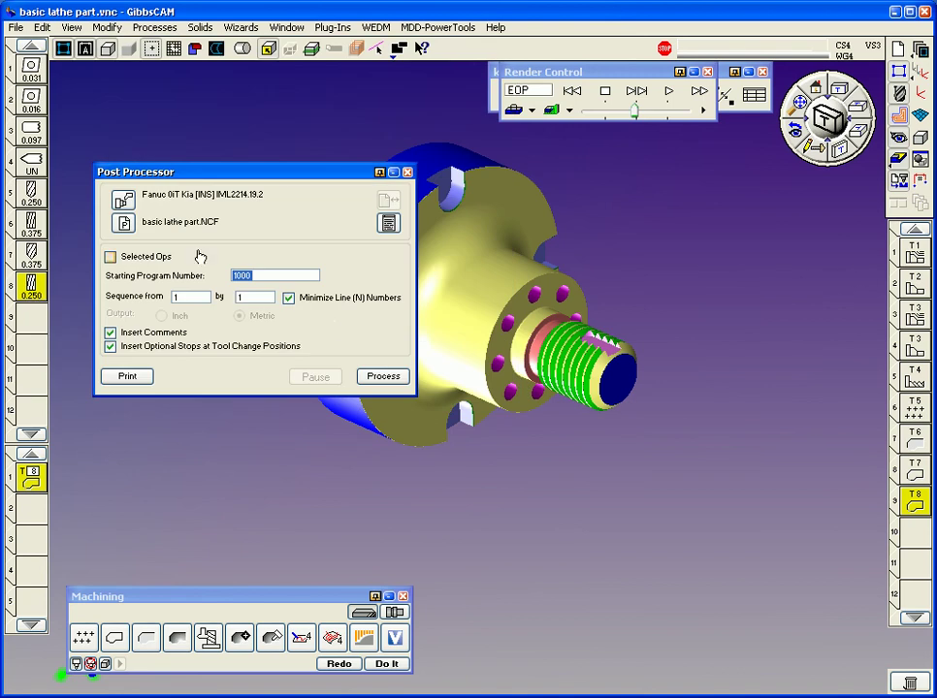
{"action": "left_click", "coordinate": [381, 380]}
{"action": "left_click", "coordinate": [430, 376]}
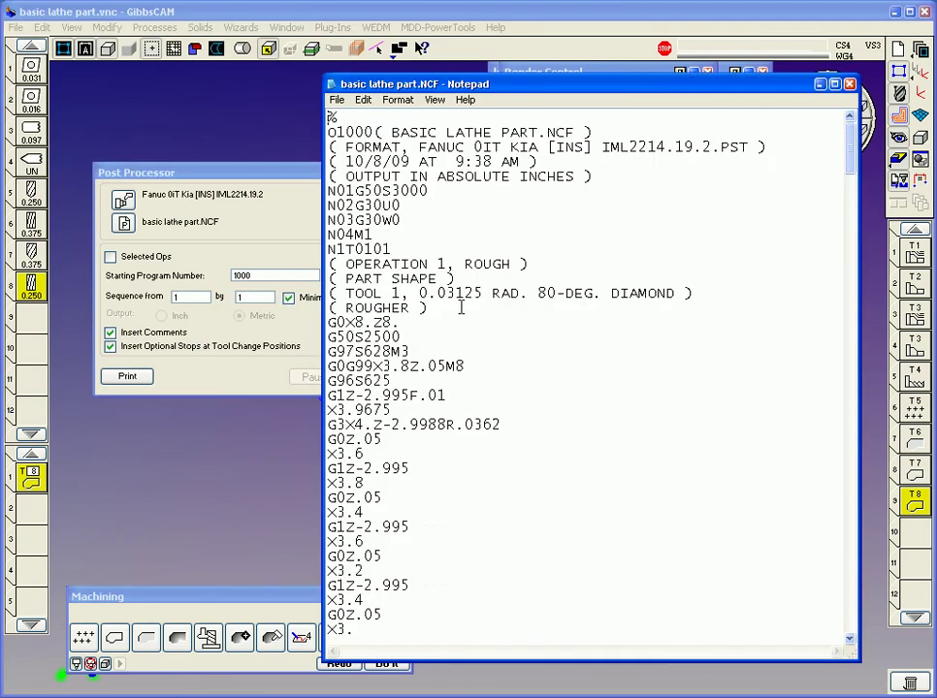
- Read through the posted NC code, examining the threading, bolt circle, cutout and keyway operations and the subprograms at the end
{"action": "scroll", "coordinate": [522, 241], "scroll_direction": "down", "scroll_amount": 20}
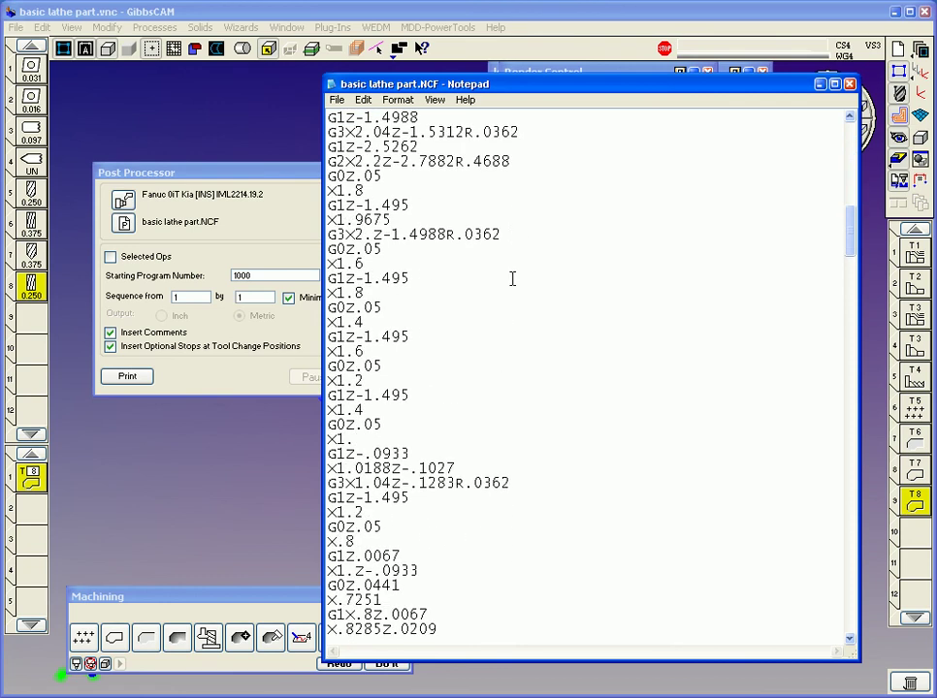
{"action": "scroll", "coordinate": [512, 281], "scroll_direction": "down", "scroll_amount": 20}
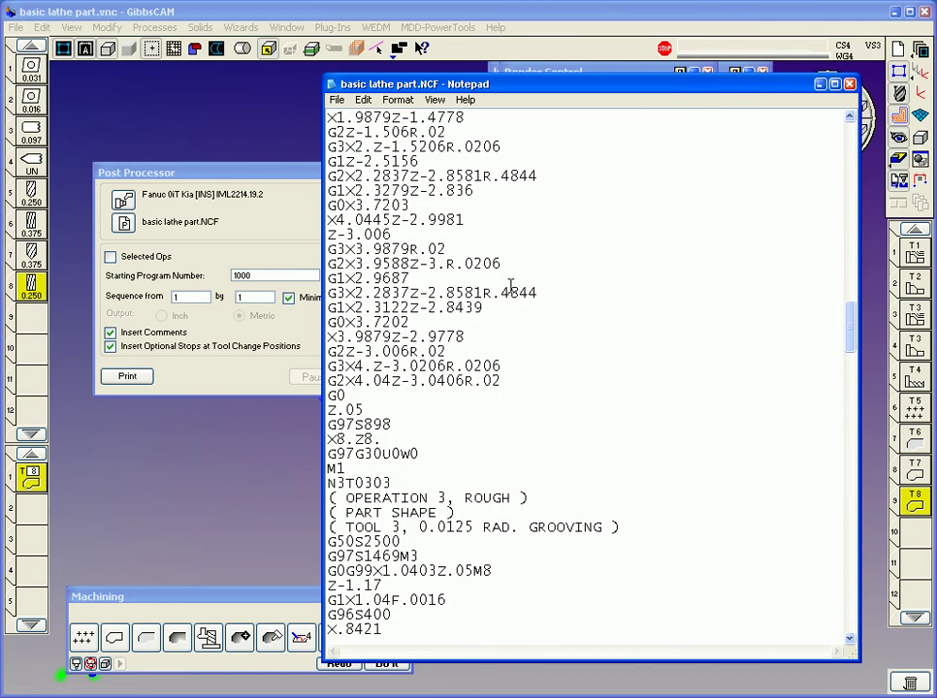
{"action": "scroll", "coordinate": [510, 287], "scroll_direction": "down", "scroll_amount": 18}
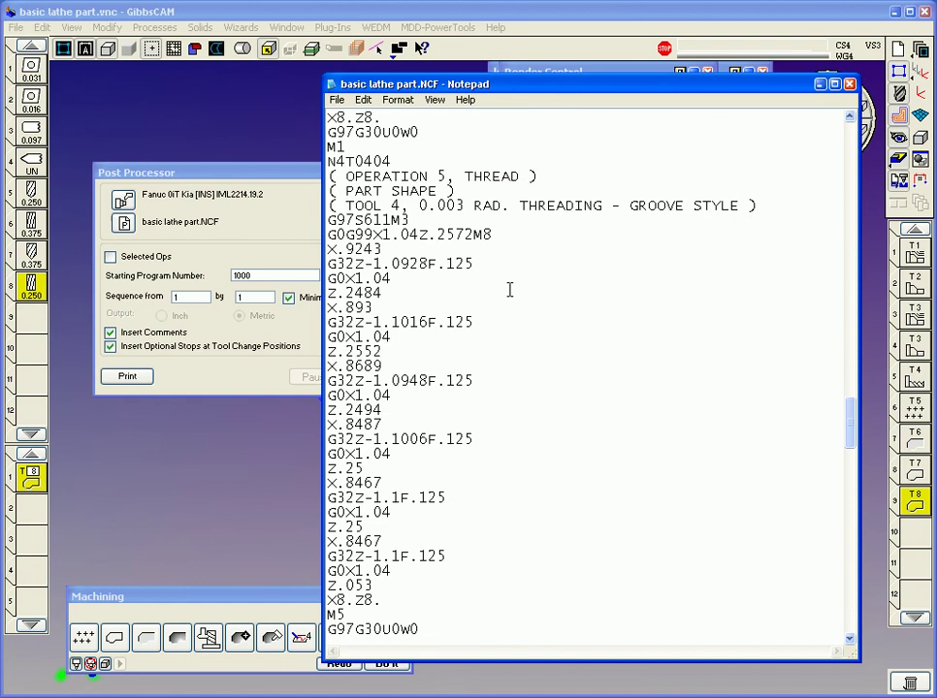
{"action": "scroll", "coordinate": [509, 292], "scroll_direction": "down", "scroll_amount": 10}
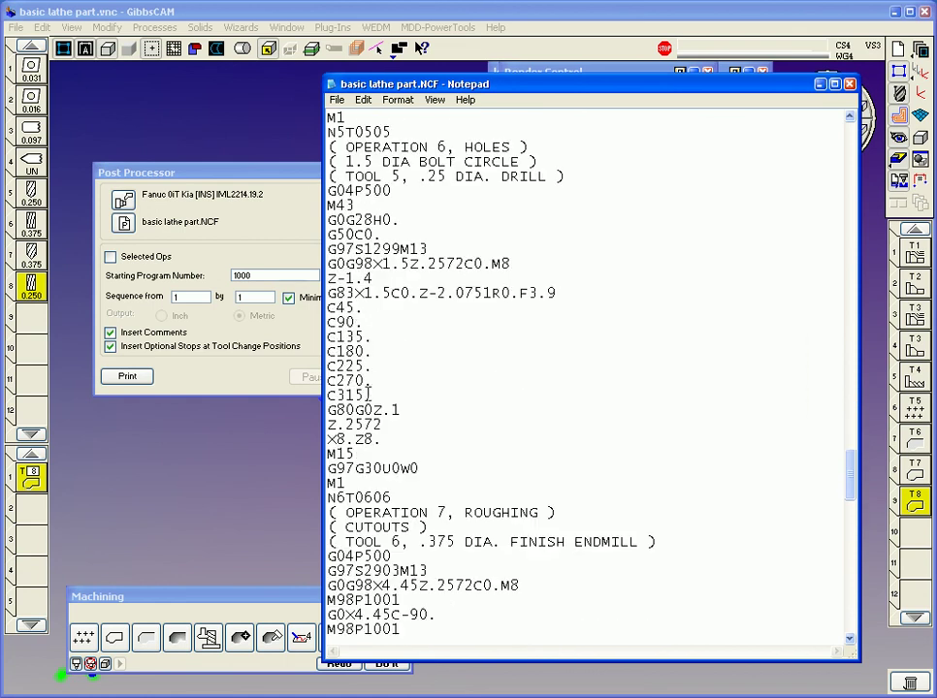
{"action": "scroll", "coordinate": [484, 334], "scroll_direction": "down", "scroll_amount": 6}
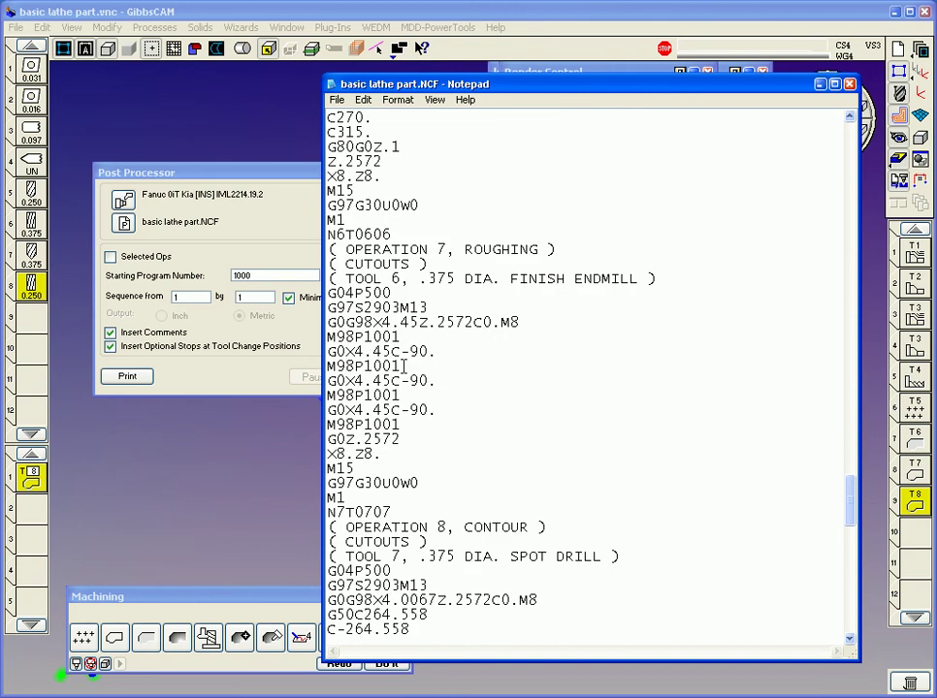
{"action": "key", "text": "Down"}
{"action": "key", "text": "Down"}
{"action": "scroll", "coordinate": [434, 412], "scroll_direction": "down", "scroll_amount": 7}
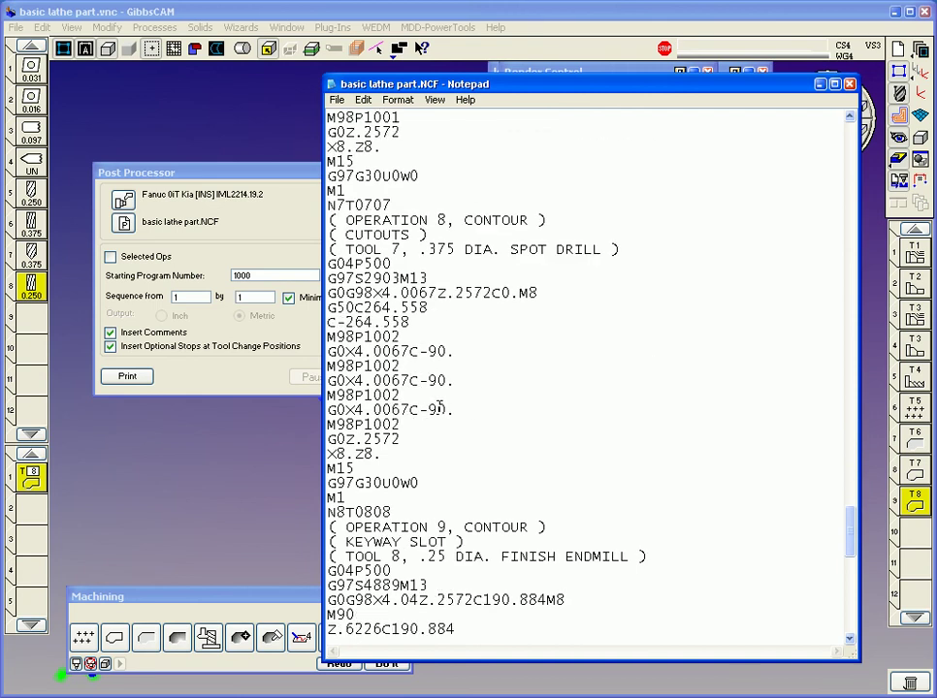
{"action": "scroll", "coordinate": [437, 456], "scroll_direction": "down", "scroll_amount": 6}
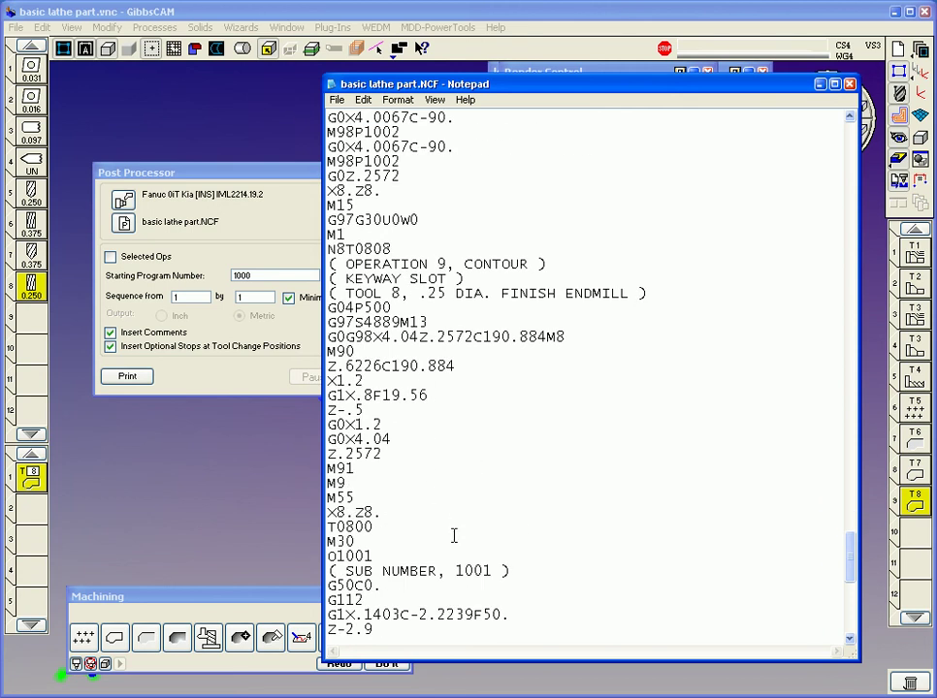
{"action": "scroll", "coordinate": [460, 526], "scroll_direction": "down", "scroll_amount": 11}
{"action": "scroll", "coordinate": [463, 524], "scroll_direction": "up", "scroll_amount": 4}
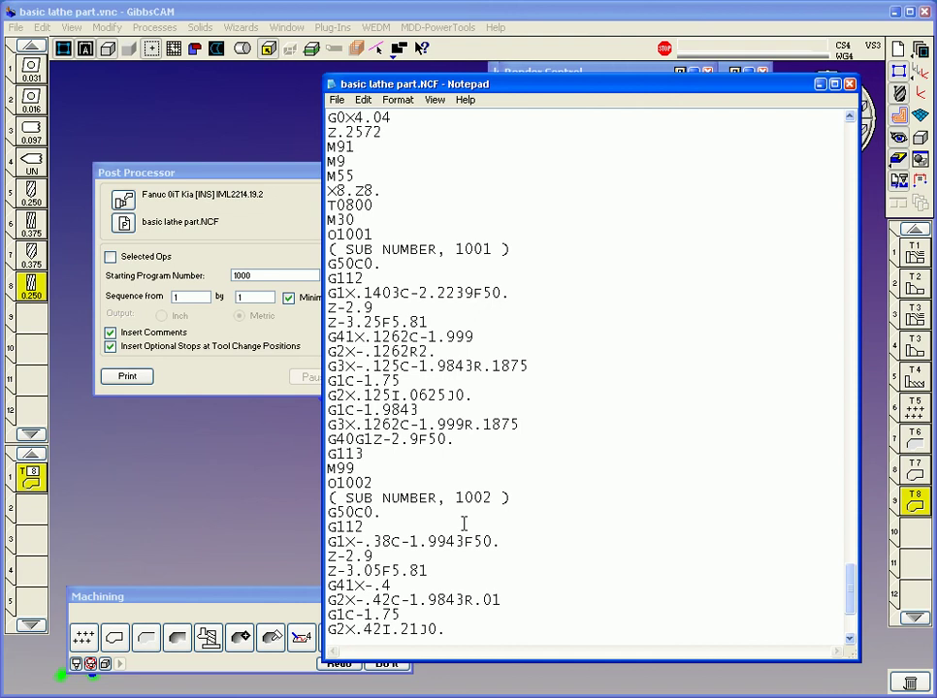
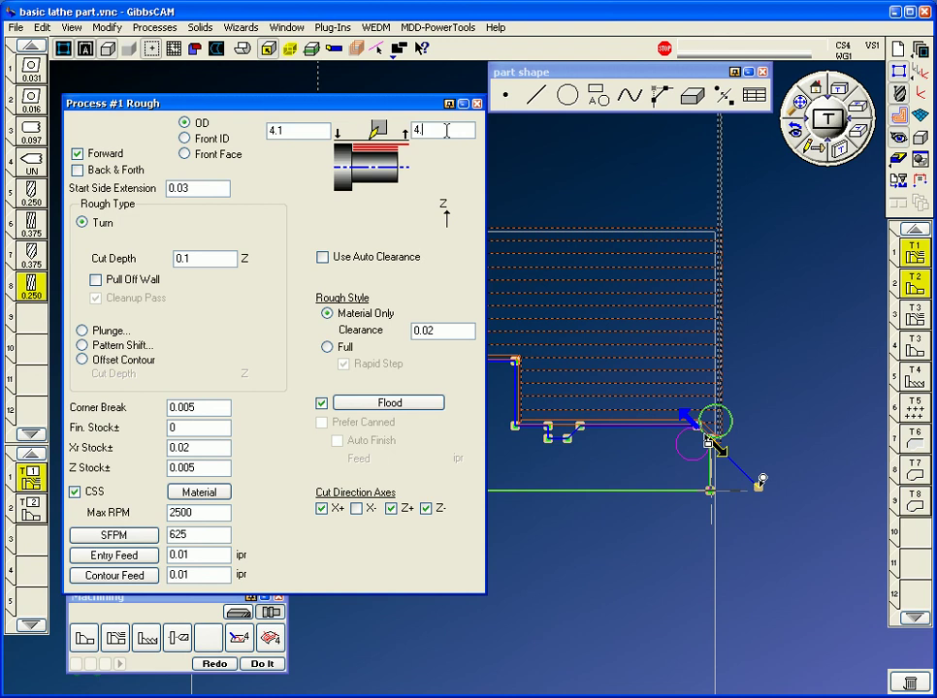
- Set the turning rough process to Full rough style with Prefer Canned enabled, and regenerate its toolpath
{"action": "left_click", "coordinate": [327, 348]}
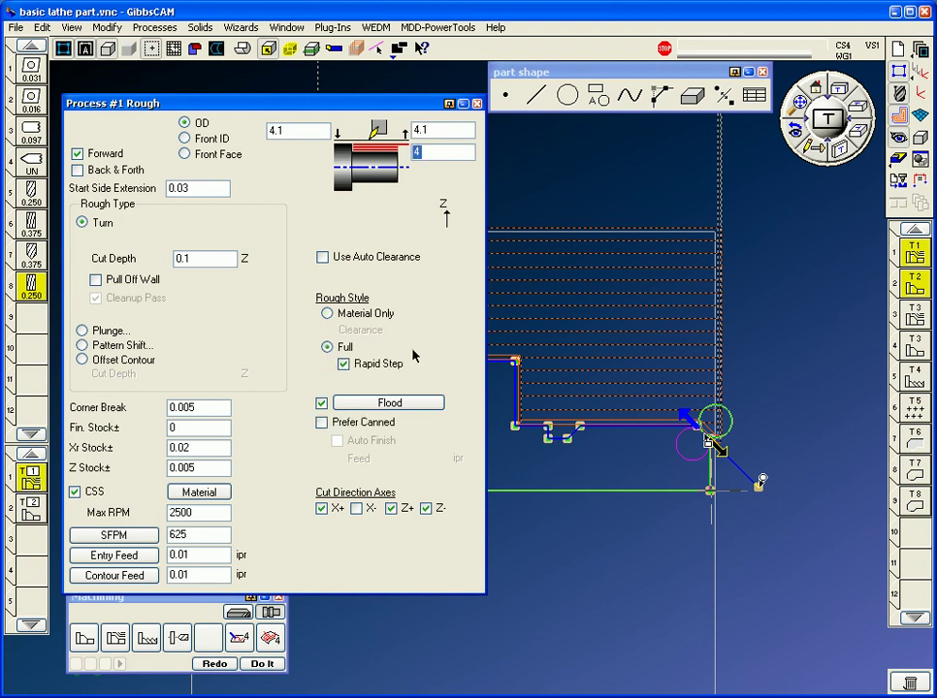
{"action": "left_click", "coordinate": [322, 424]}
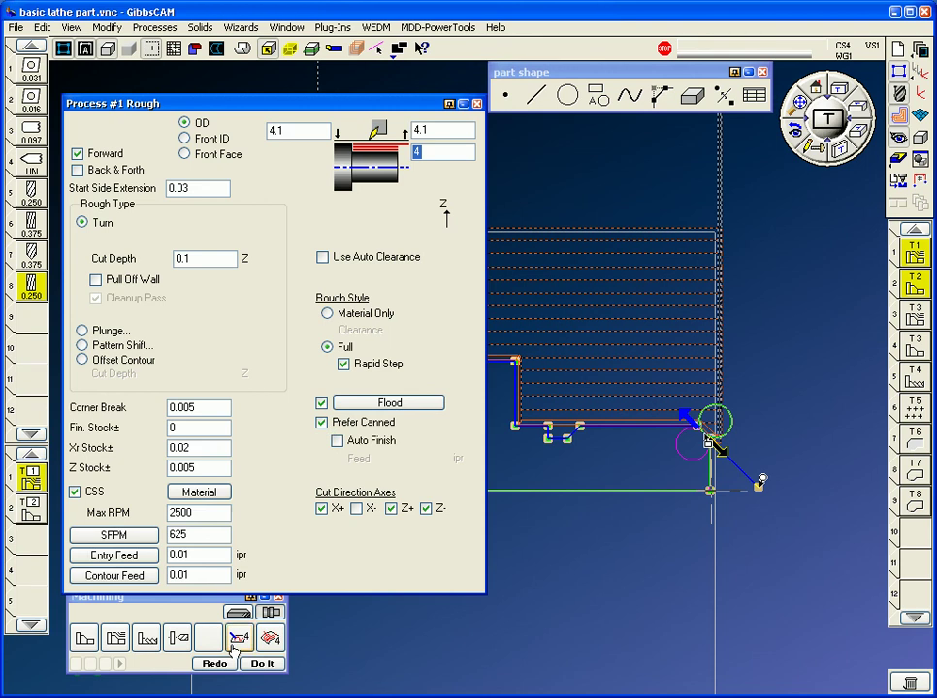
{"action": "left_click", "coordinate": [476, 103]}
{"action": "left_click_drag", "start_coordinate": [781, 300], "coordinate": [603, 598]}
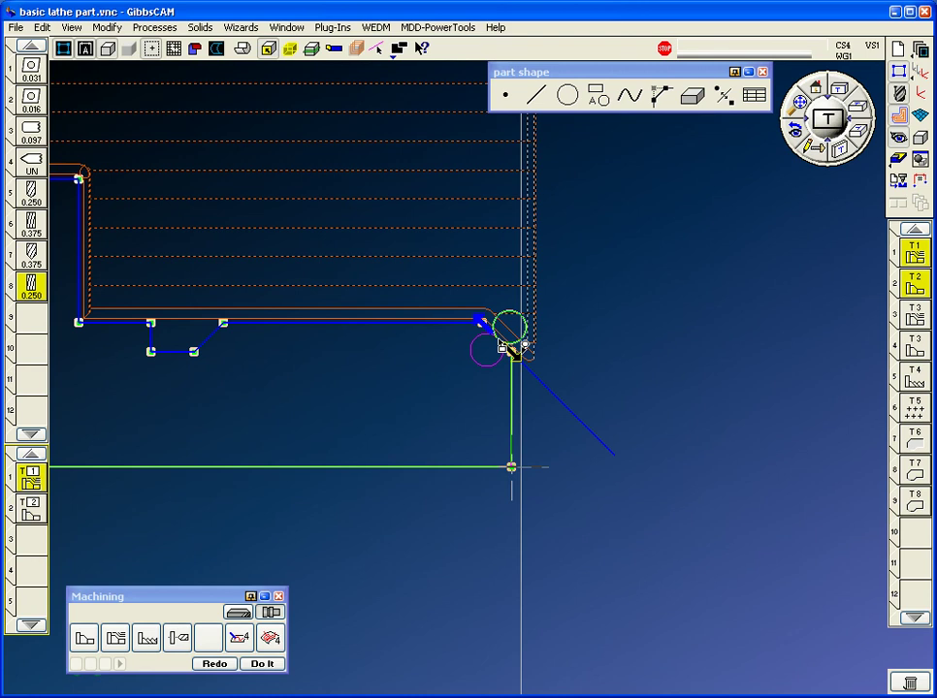
{"action": "left_click", "coordinate": [216, 664]}
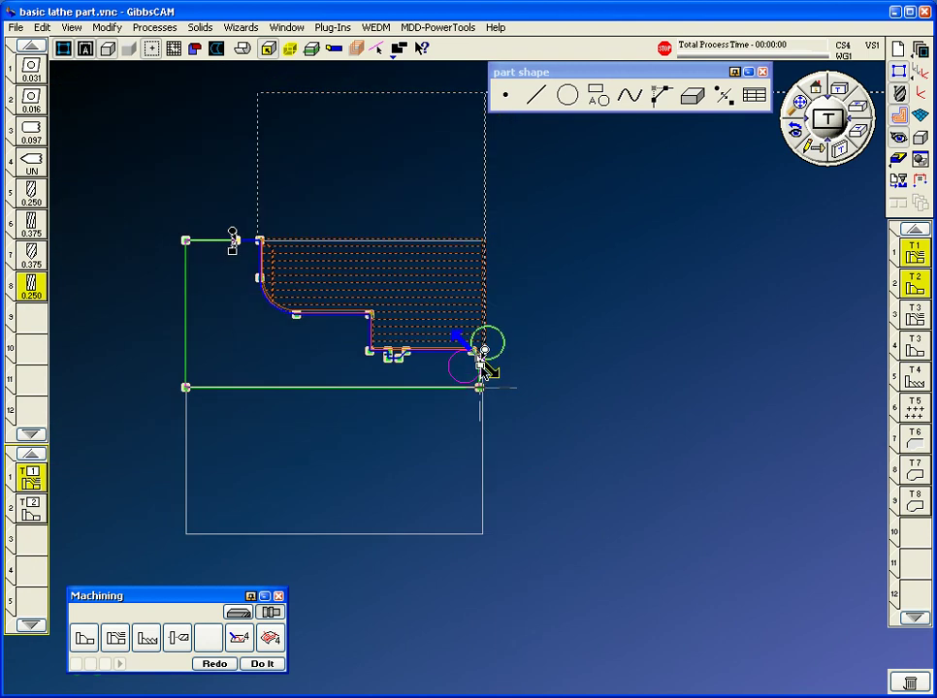
- Turn off auto clearance in the thread process, set both clearance diameters to 1.1, prefer canned cycles, and close the process
{"action": "left_click_drag", "start_coordinate": [501, 334], "coordinate": [301, 458]}
{"action": "left_click", "coordinate": [33, 474]}
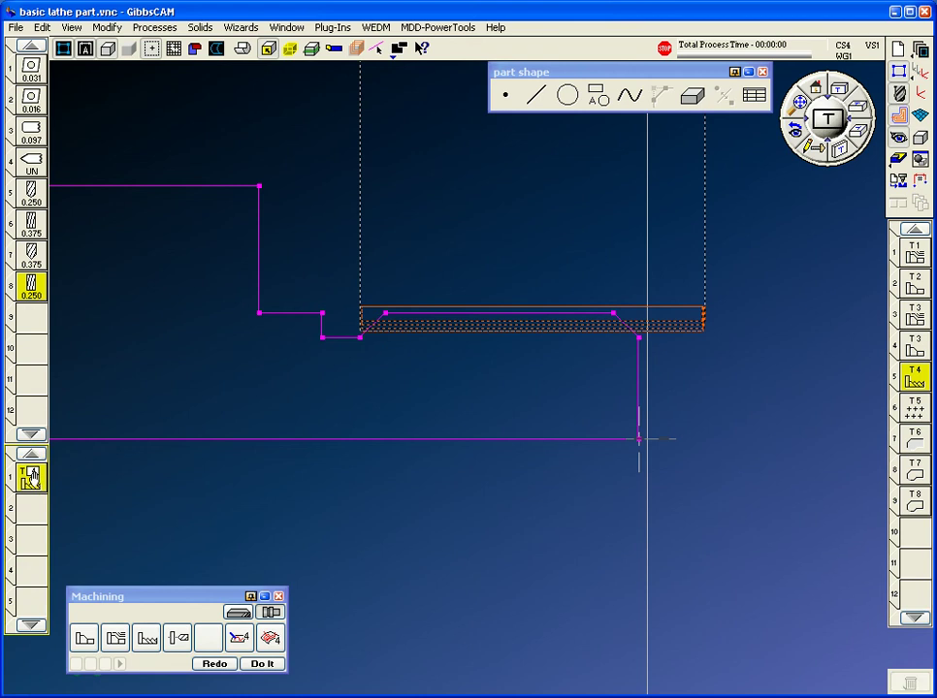
{"action": "double_click", "coordinate": [33, 473]}
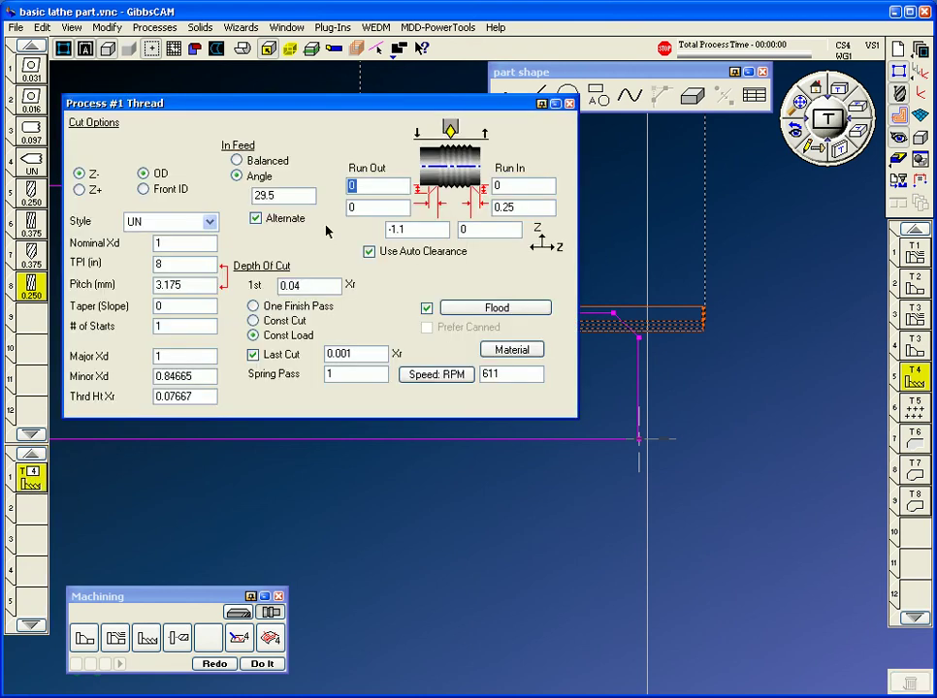
{"action": "left_click", "coordinate": [371, 253]}
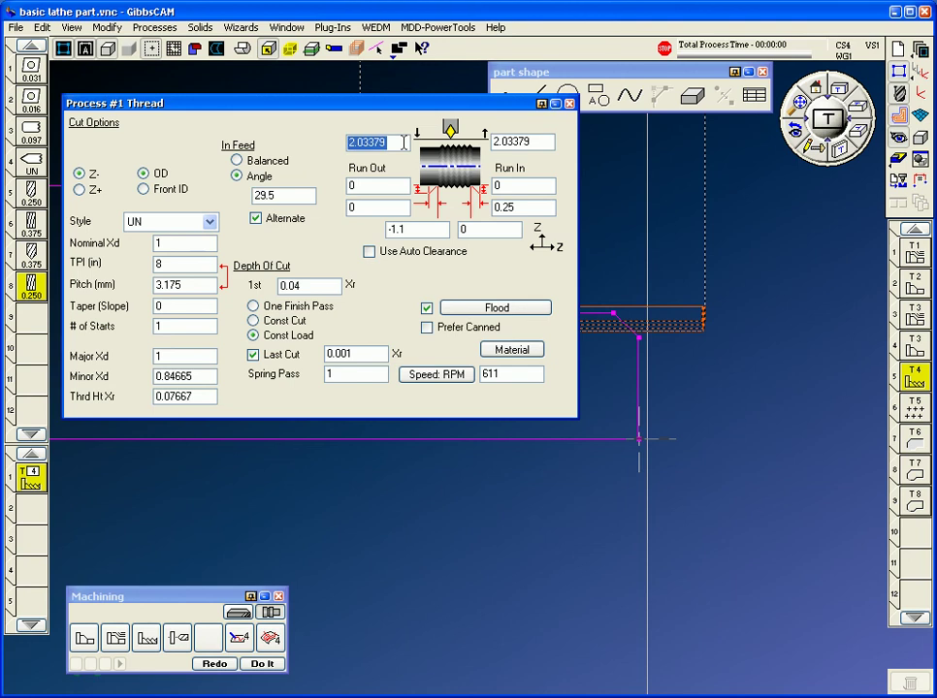
{"action": "type", "text": "1.1"}
{"action": "double_click", "coordinate": [525, 144]}
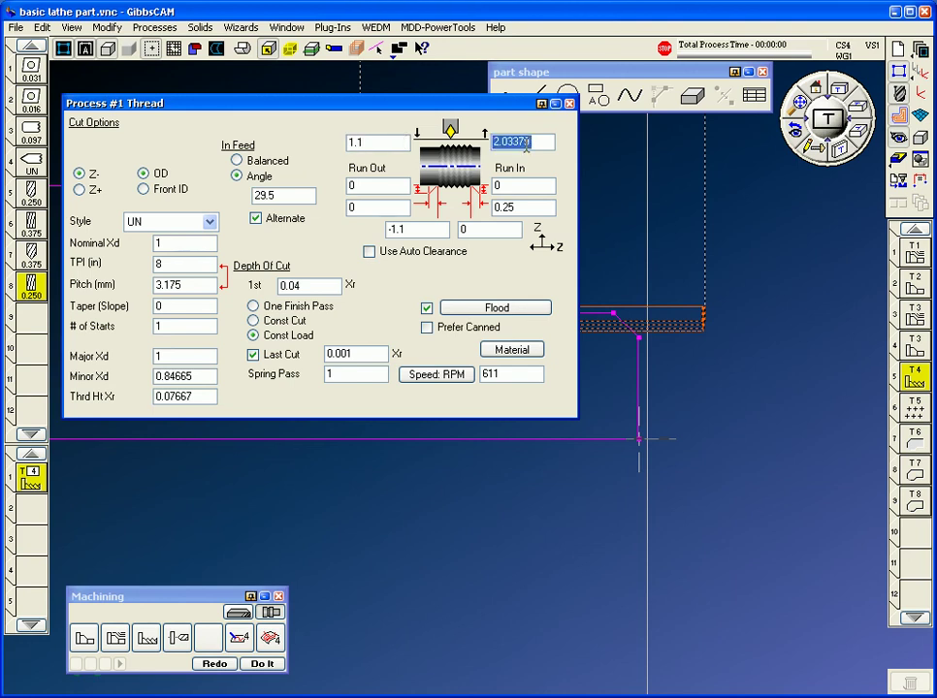
{"action": "type", "text": "1.1"}
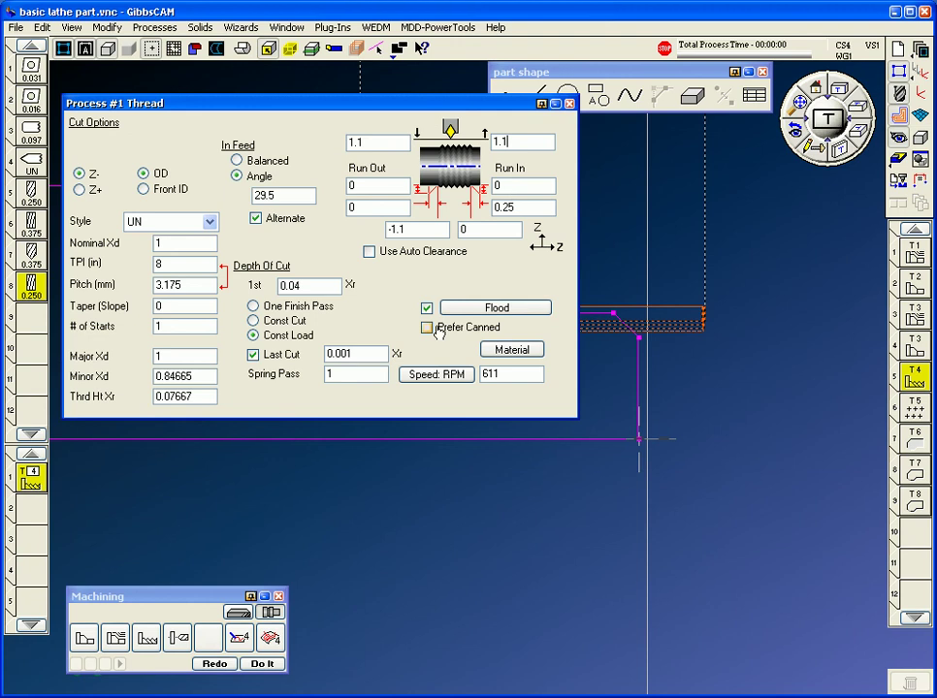
{"action": "left_click", "coordinate": [569, 103]}
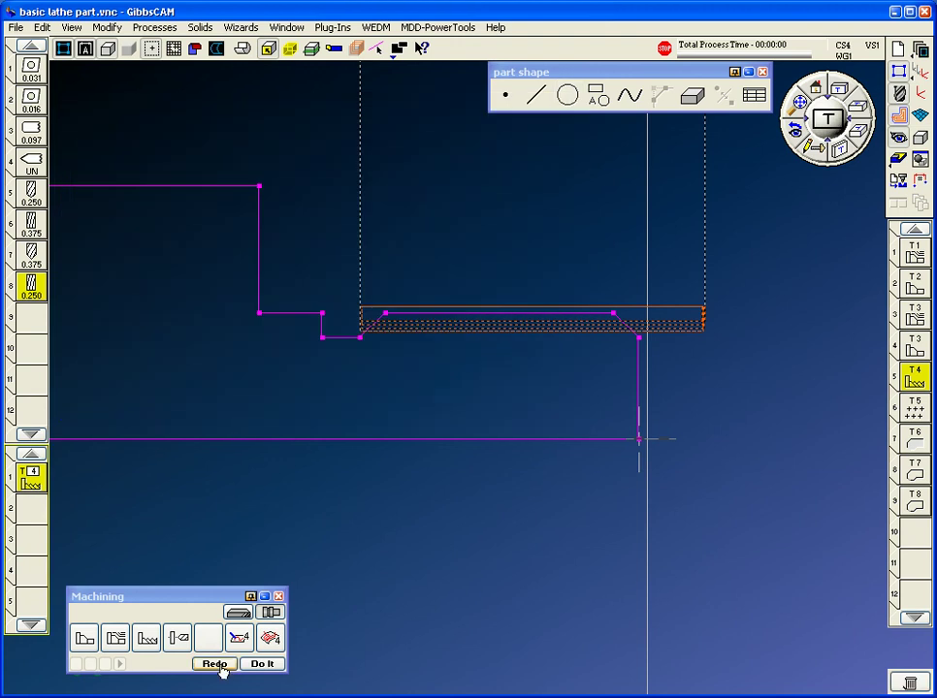
- Play the cut part simulation in the isometric view and examine the roughed body and threaded end
{"action": "left_click", "coordinate": [840, 149]}
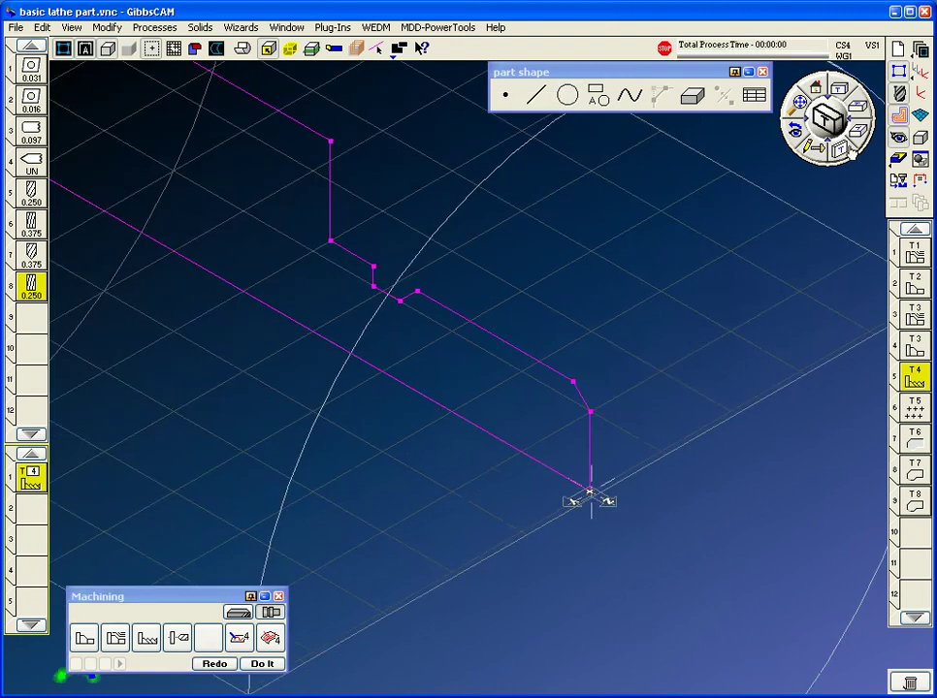
{"action": "left_click", "coordinate": [898, 159]}
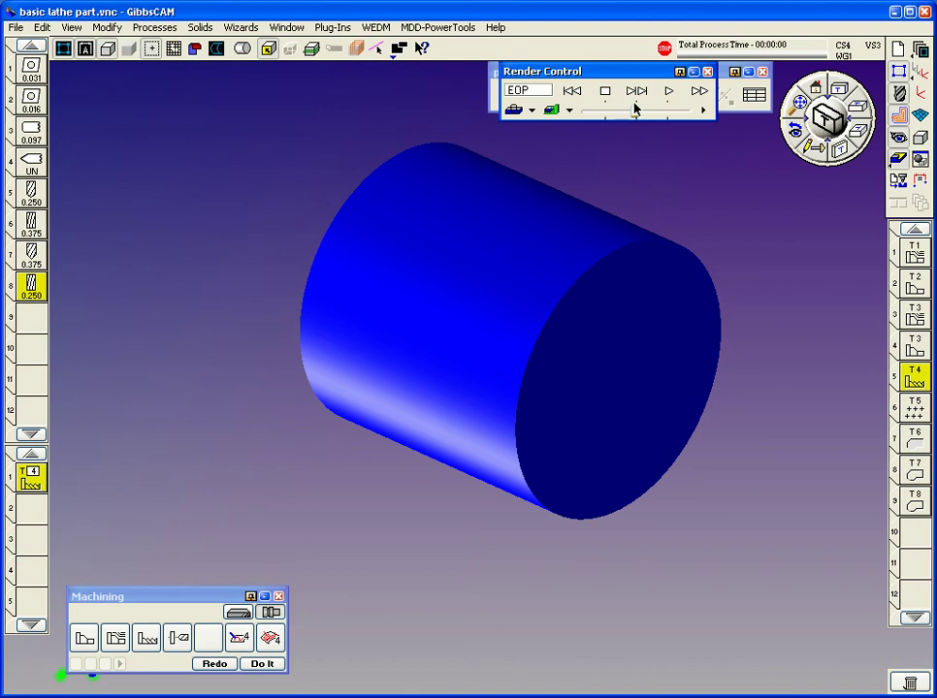
{"action": "left_click", "coordinate": [668, 90]}
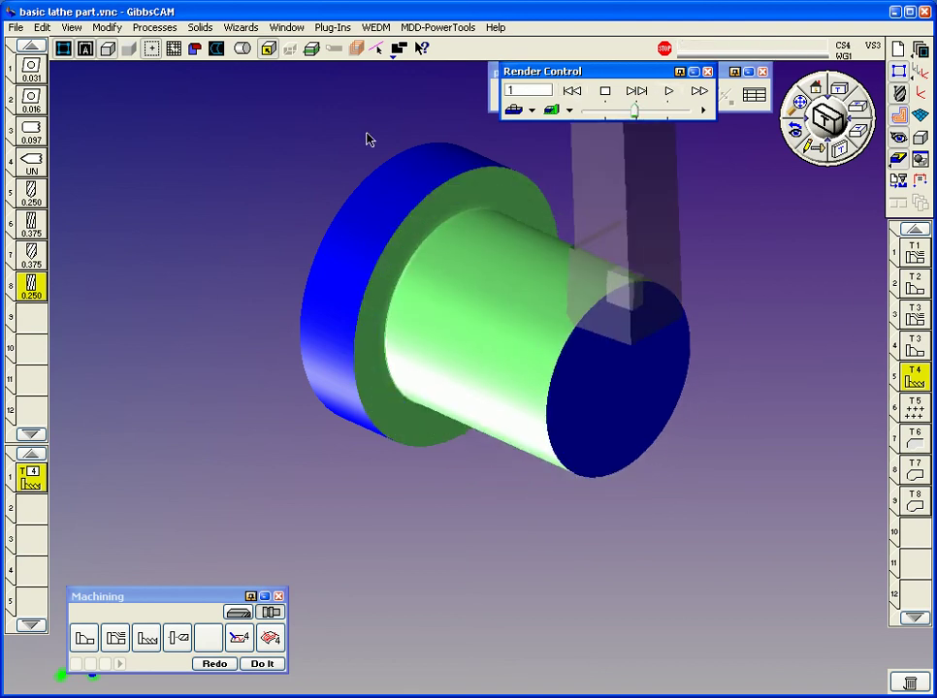
{"action": "scroll", "coordinate": [388, 165], "scroll_direction": "up", "scroll_amount": 3}
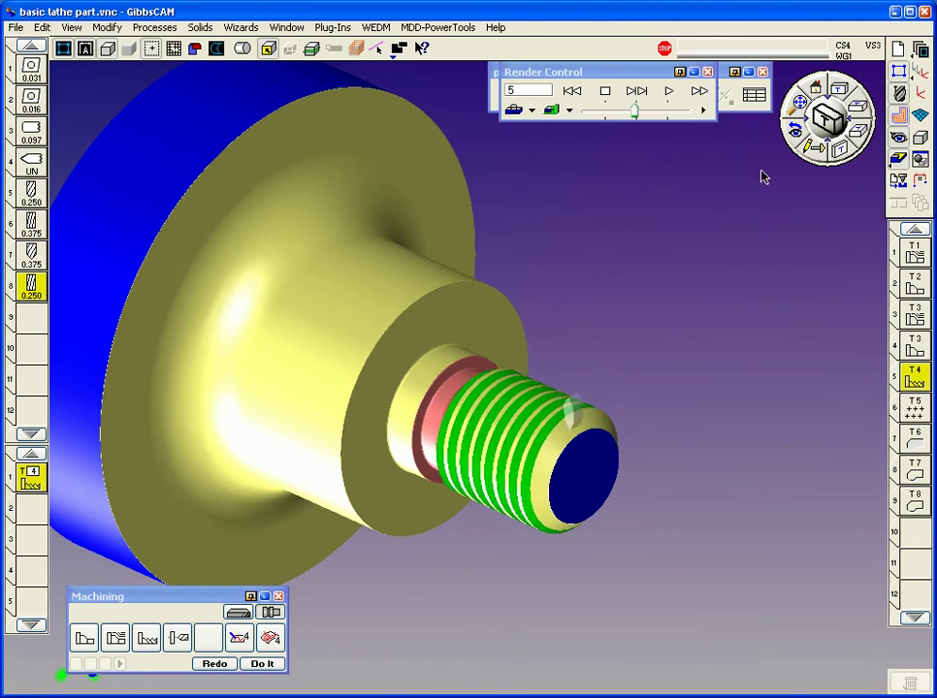
- Post-process the part again with the loaded Fanuc post, overwriting basic lathe part.NCF
{"action": "left_click", "coordinate": [897, 180]}
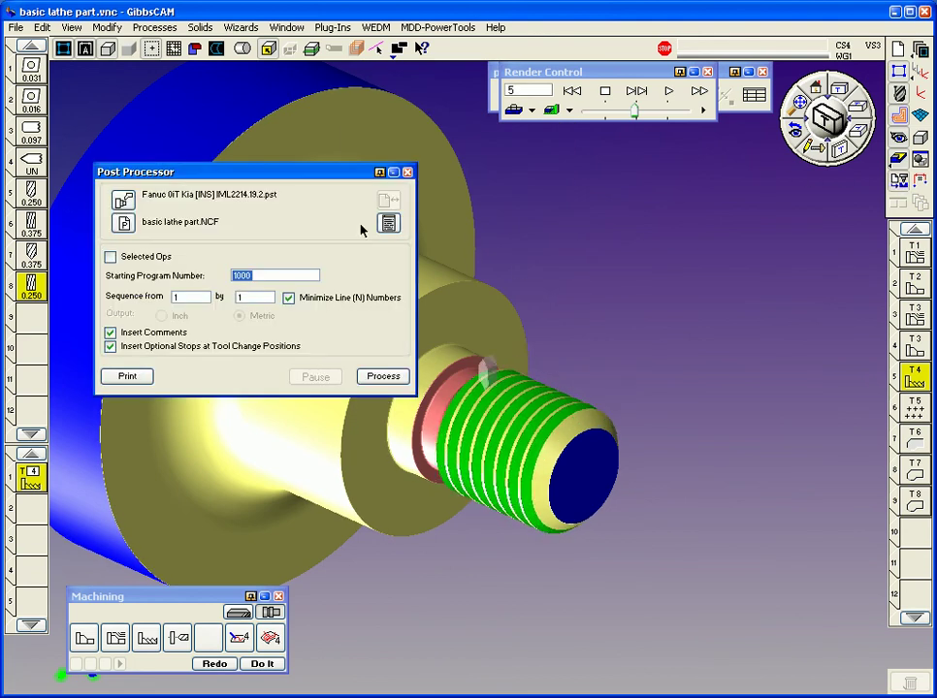
{"action": "left_click", "coordinate": [383, 377]}
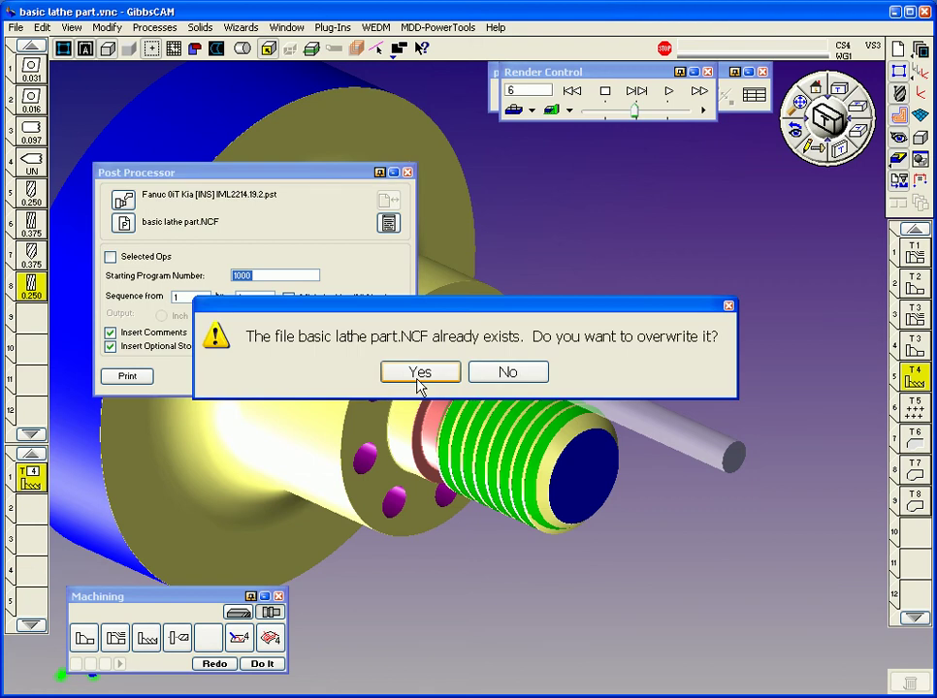
{"action": "left_click", "coordinate": [420, 374]}
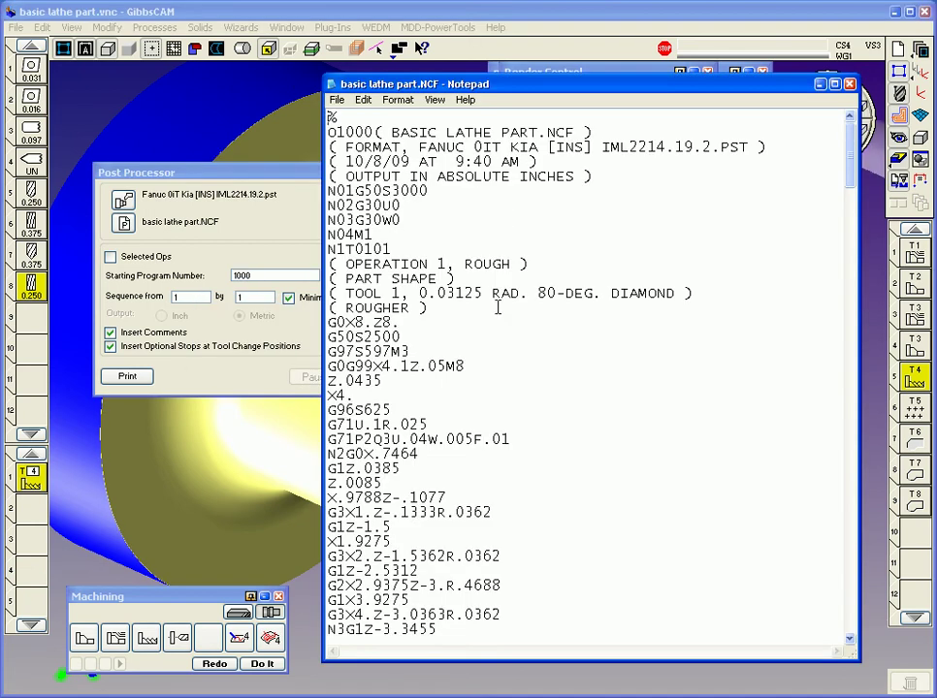
- Examine the reposted code, highlighting the G71 roughing cycle lines in operation 1 and the G76 threading cycle lines in operation 5
{"action": "scroll", "coordinate": [496, 309], "scroll_direction": "down", "scroll_amount": 6}
{"action": "scroll", "coordinate": [495, 310], "scroll_direction": "down", "scroll_amount": 6}
{"action": "scroll", "coordinate": [493, 316], "scroll_direction": "up", "scroll_amount": 10}
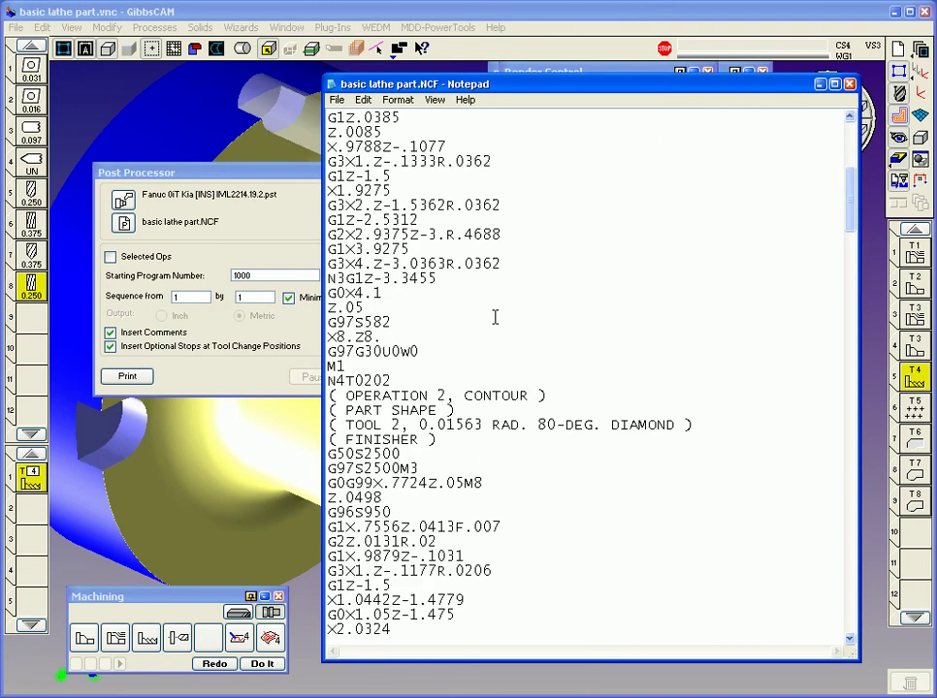
{"action": "left_click_drag", "start_coordinate": [510, 351], "coordinate": [328, 337]}
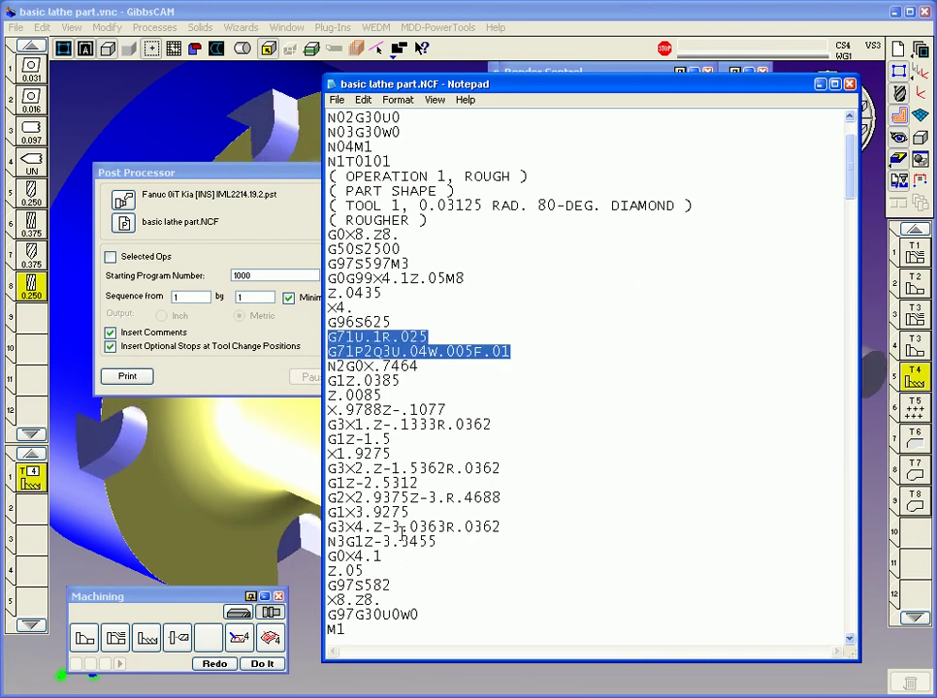
{"action": "scroll", "coordinate": [514, 513], "scroll_direction": "down", "scroll_amount": 5}
{"action": "scroll", "coordinate": [513, 512], "scroll_direction": "down", "scroll_amount": 3}
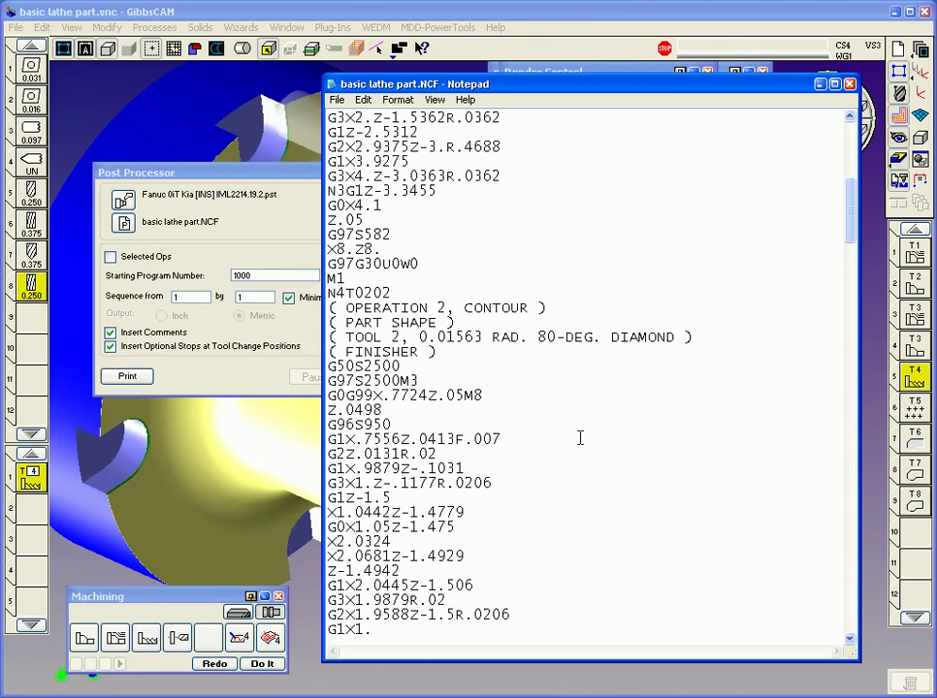
{"action": "scroll", "coordinate": [578, 465], "scroll_direction": "down", "scroll_amount": 18}
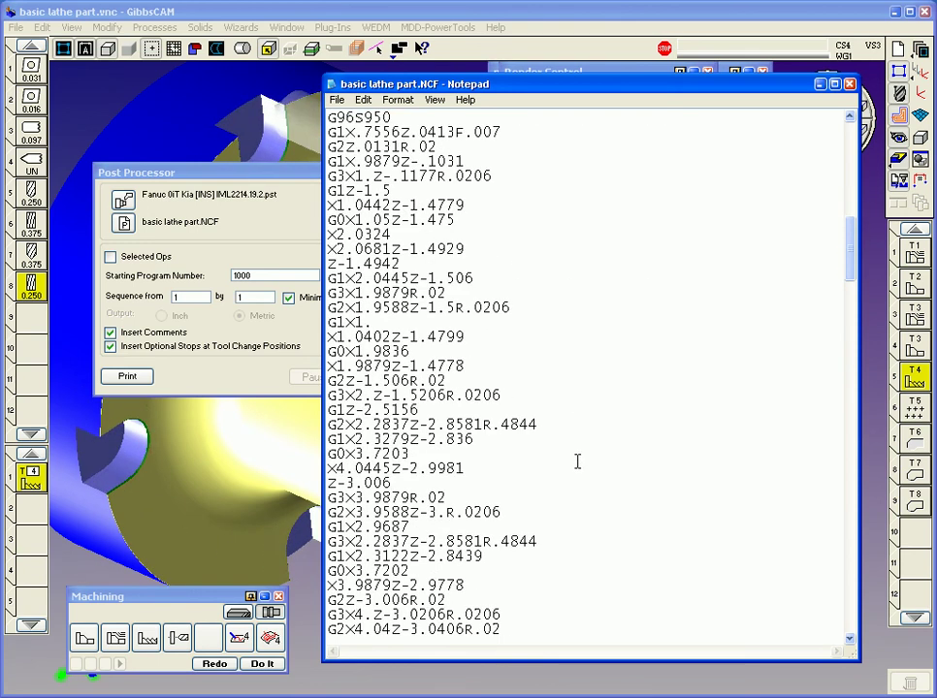
{"action": "scroll", "coordinate": [577, 461], "scroll_direction": "down", "scroll_amount": 13}
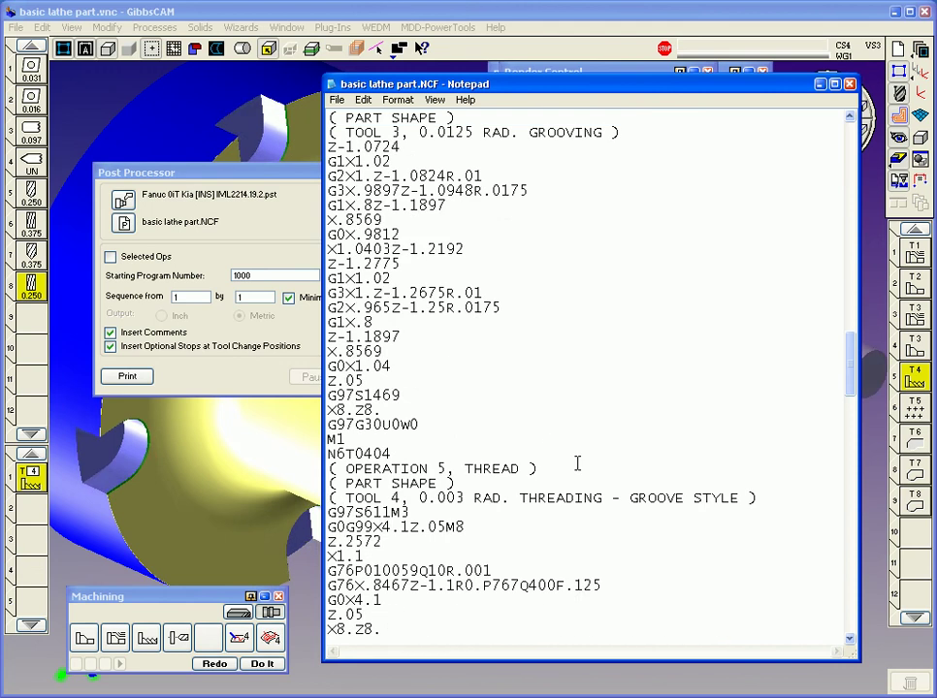
{"action": "left_click_drag", "start_coordinate": [600, 453], "coordinate": [329, 440]}
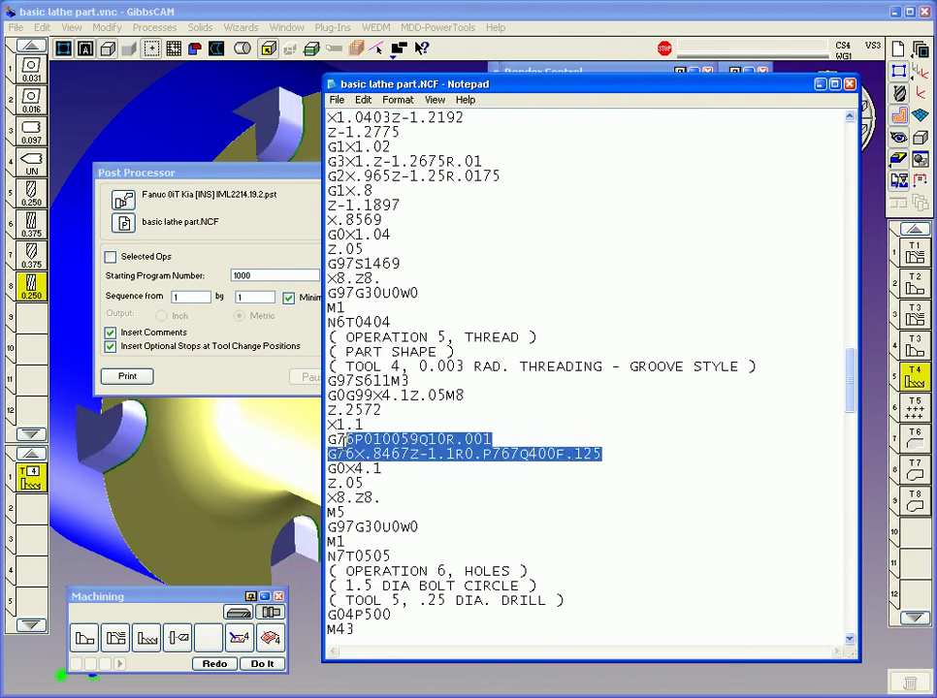
- Close the posted code and the post processor, and show the whole rendered part in the isometric view
{"action": "left_click", "coordinate": [476, 487]}
{"action": "left_click", "coordinate": [850, 84]}
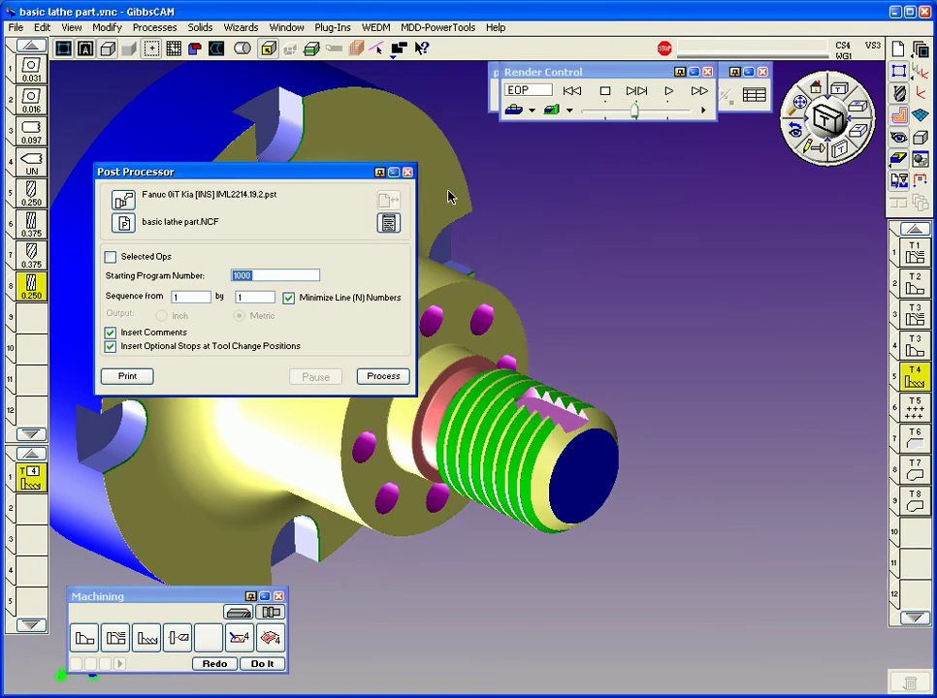
{"action": "left_click", "coordinate": [411, 172]}
{"action": "scroll", "coordinate": [621, 325], "scroll_direction": "down", "scroll_amount": 3}
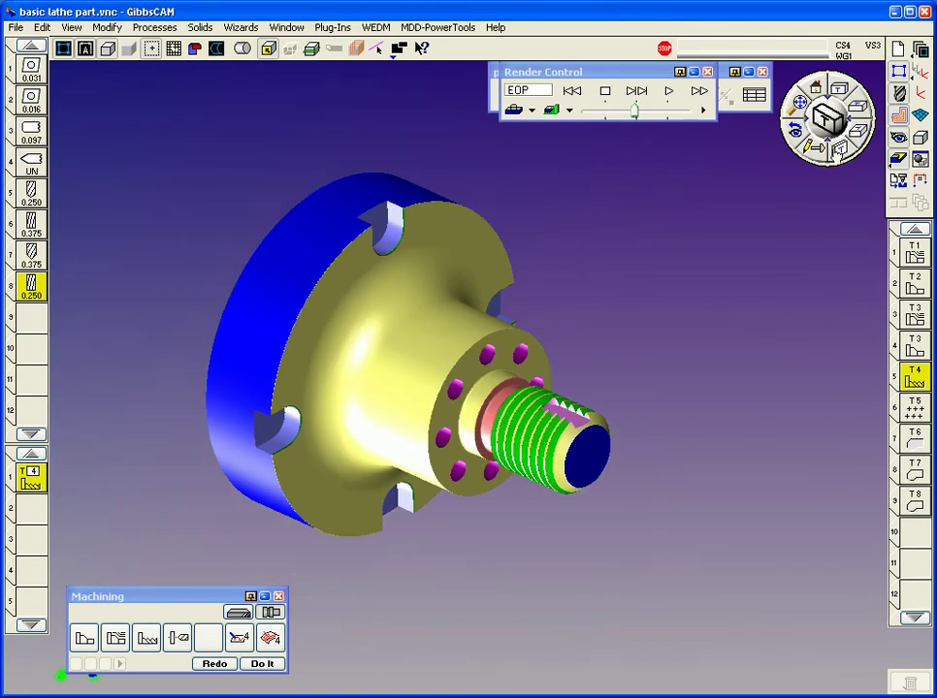
{"action": "left_click", "coordinate": [829, 120]}
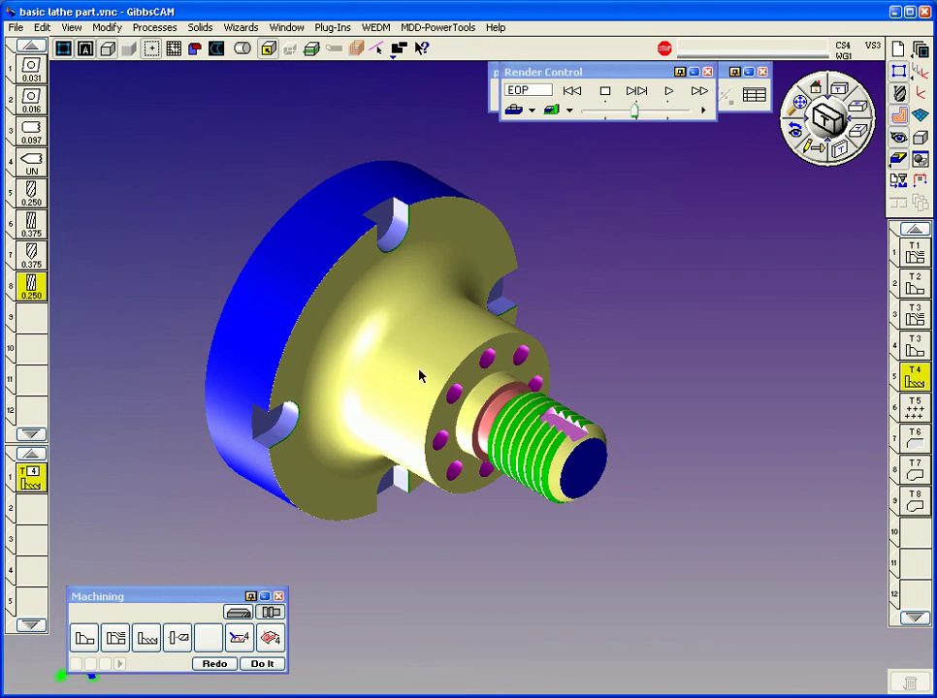
- Generate a Part Report with the Reporter plug-in, examine the stock size information in Excel, and close it without saving
{"action": "left_click", "coordinate": [331, 27]}
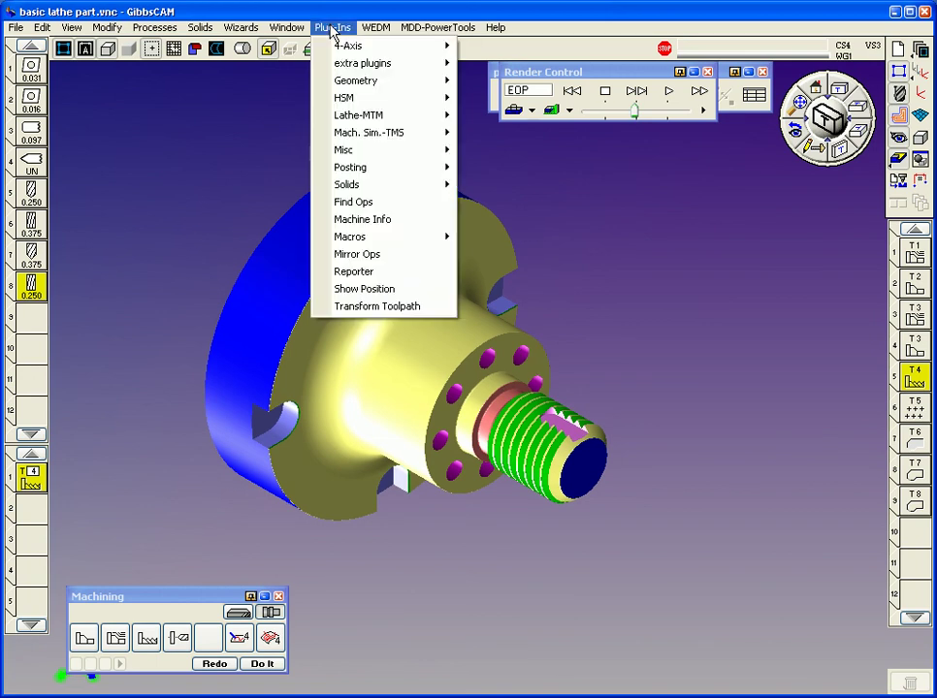
{"action": "left_click", "coordinate": [364, 274]}
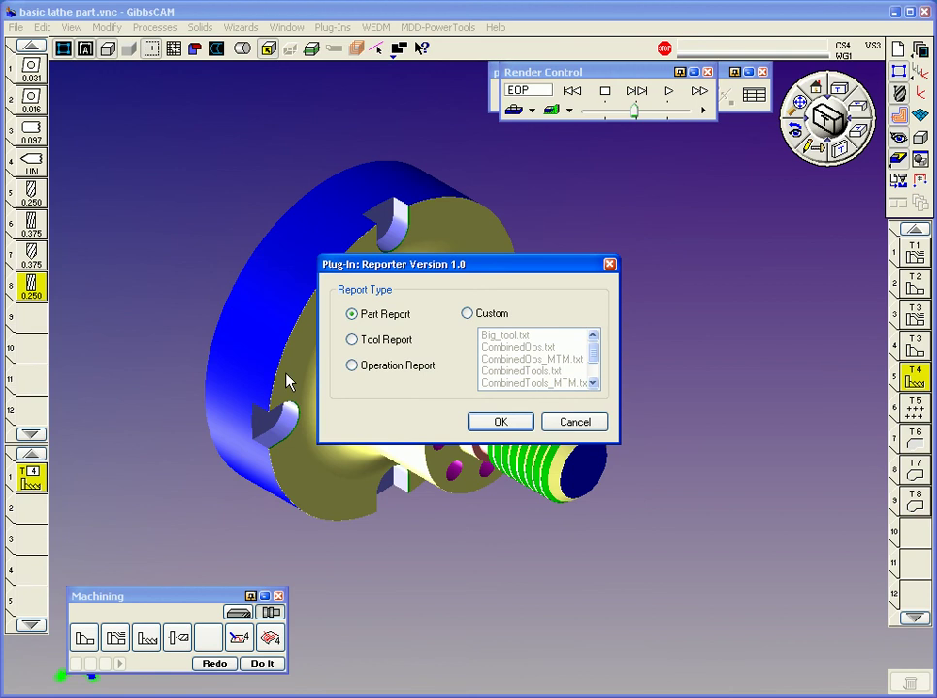
{"action": "left_click", "coordinate": [499, 426]}
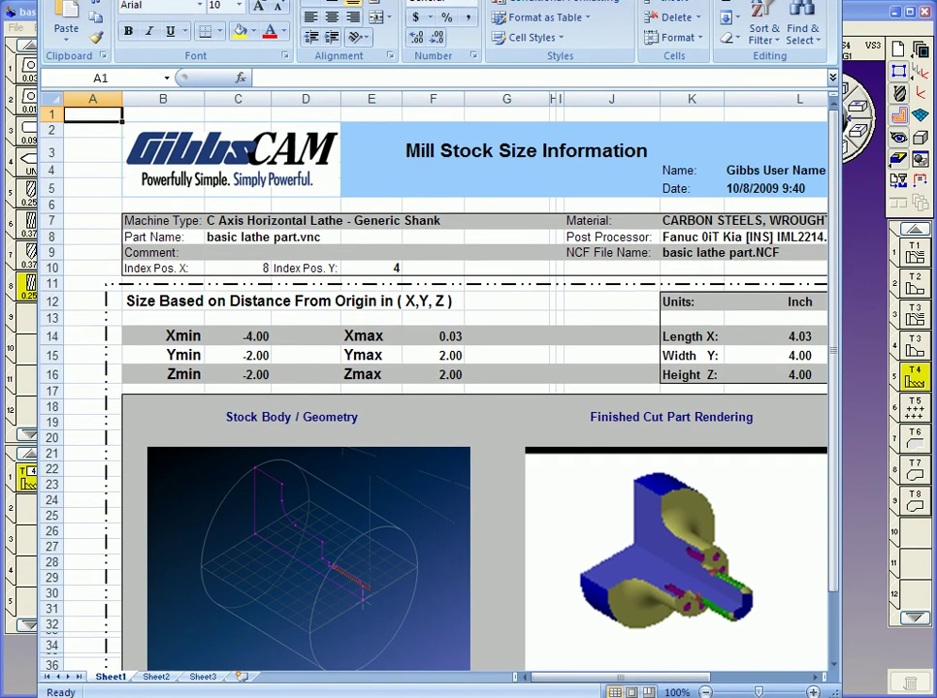
{"action": "left_click", "coordinate": [429, 410]}
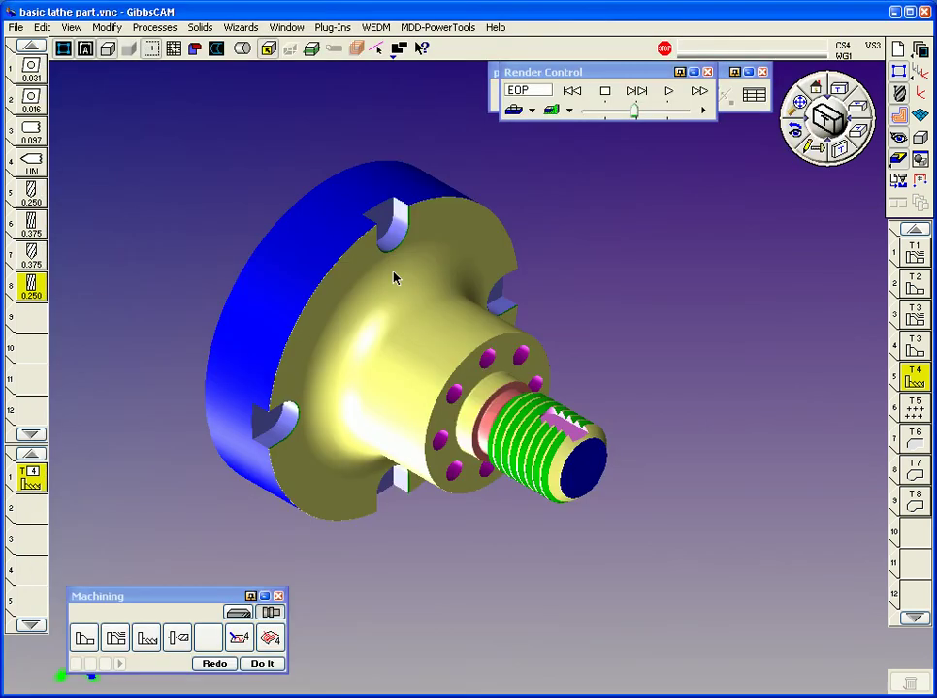
- Generate an Operation Report with the Reporter plug-in and examine its mill and lathe operation summaries in Excel
{"action": "left_click", "coordinate": [329, 28]}
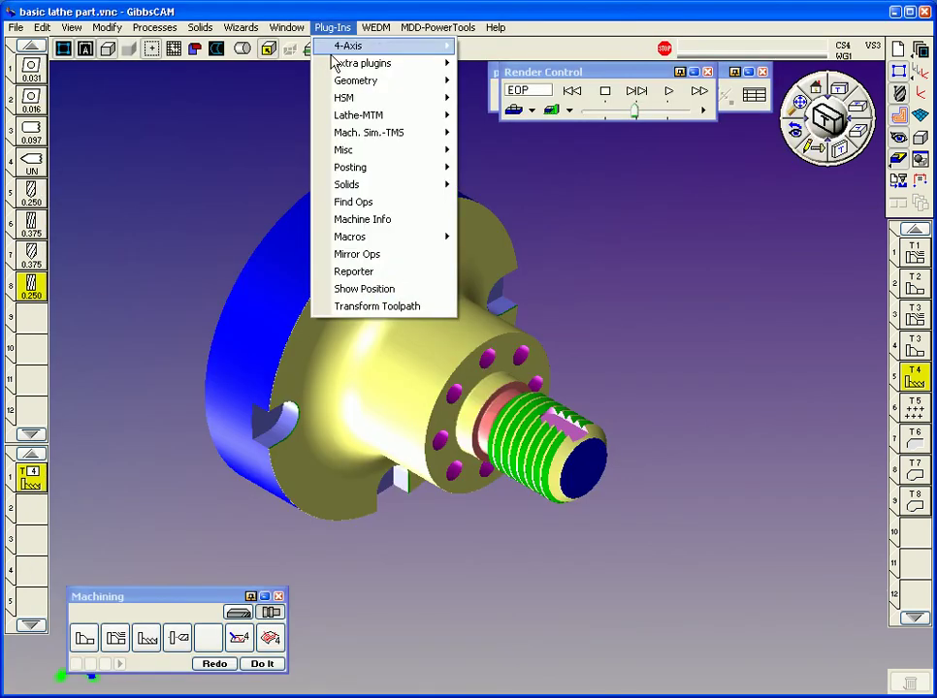
{"action": "left_click", "coordinate": [355, 273]}
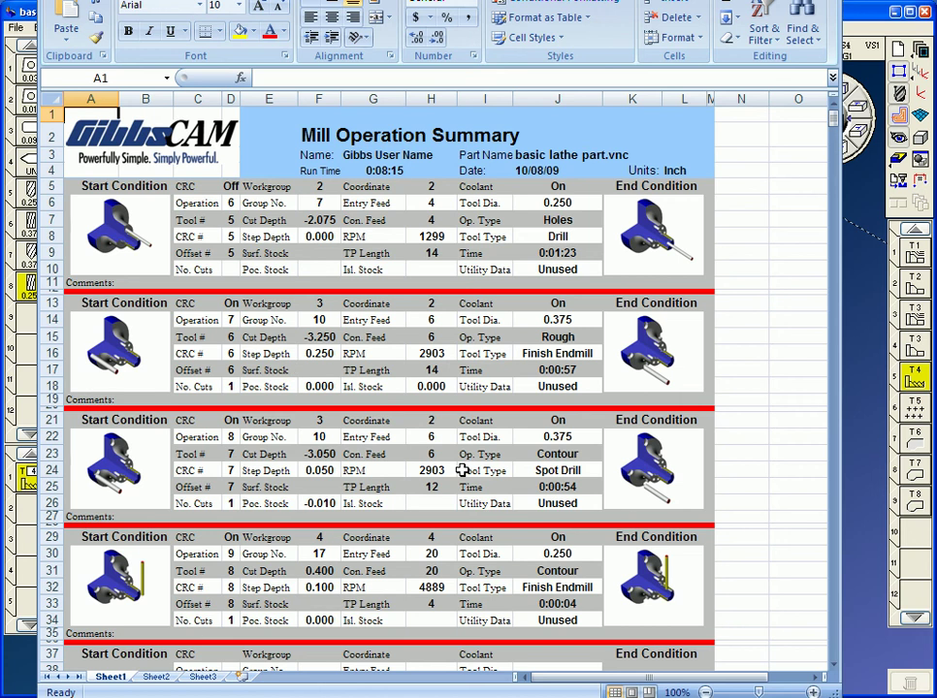
{"action": "scroll", "coordinate": [463, 471], "scroll_direction": "down", "scroll_amount": 3}
{"action": "scroll", "coordinate": [465, 468], "scroll_direction": "up", "scroll_amount": 3}
{"action": "left_click", "coordinate": [155, 677]}
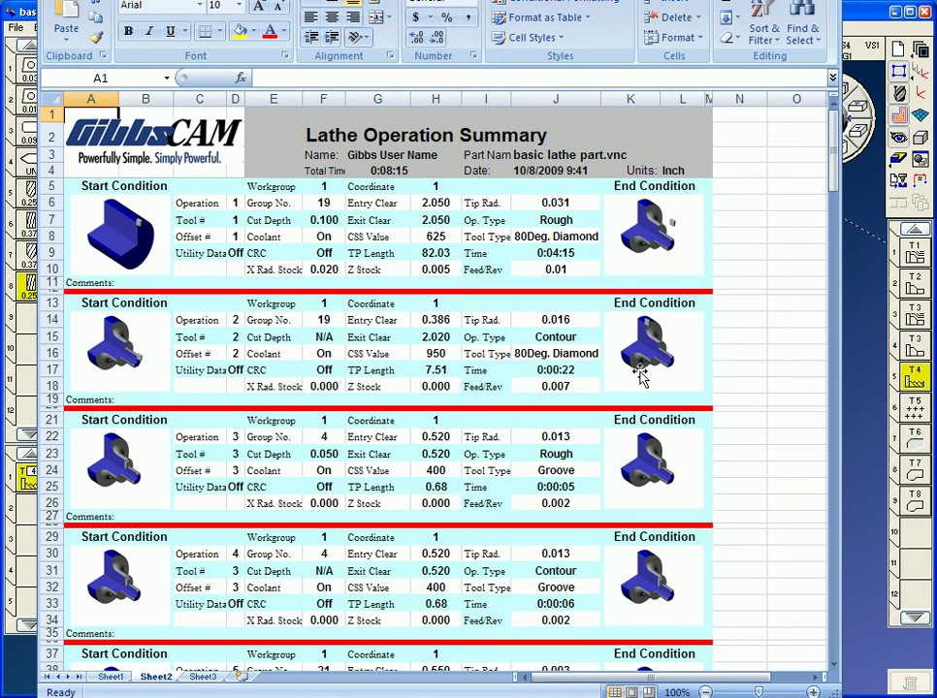
{"action": "scroll", "coordinate": [641, 373], "scroll_direction": "down", "scroll_amount": 4}
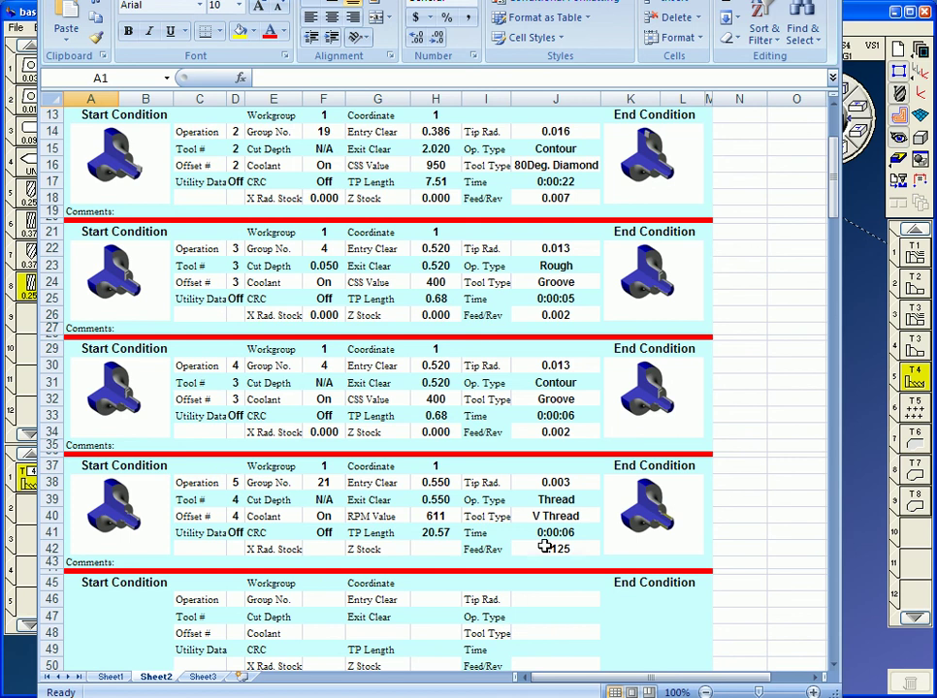
{"action": "scroll", "coordinate": [647, 464], "scroll_direction": "up", "scroll_amount": 3}
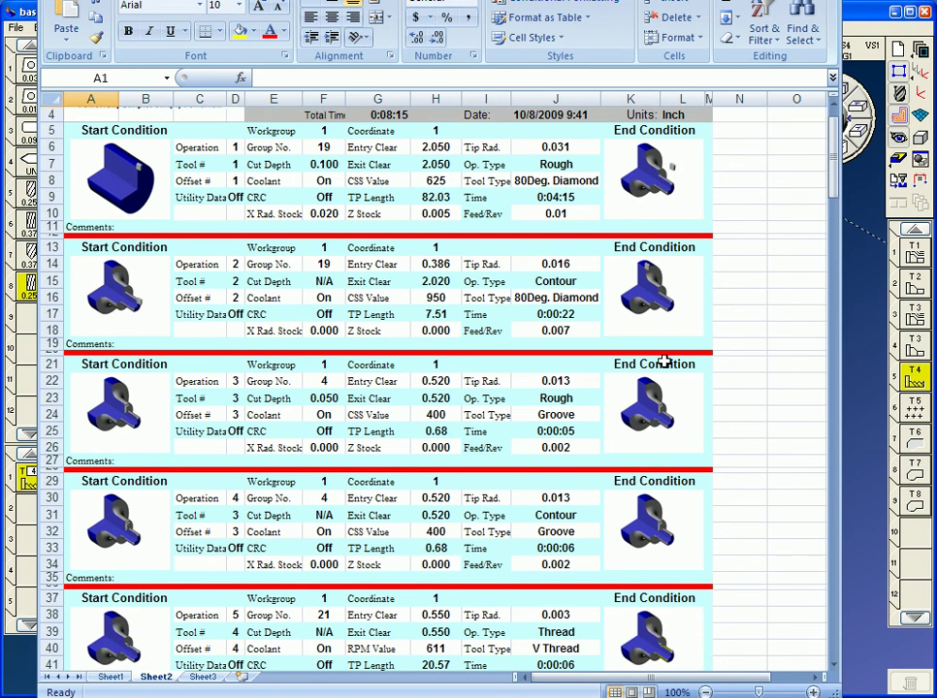
- Enlarge the End Condition picture of operation 2 in the lathe operation summary, and undo the resize
{"action": "left_click", "coordinate": [652, 283]}
{"action": "left_click_drag", "start_coordinate": [604, 336], "coordinate": [194, 575]}
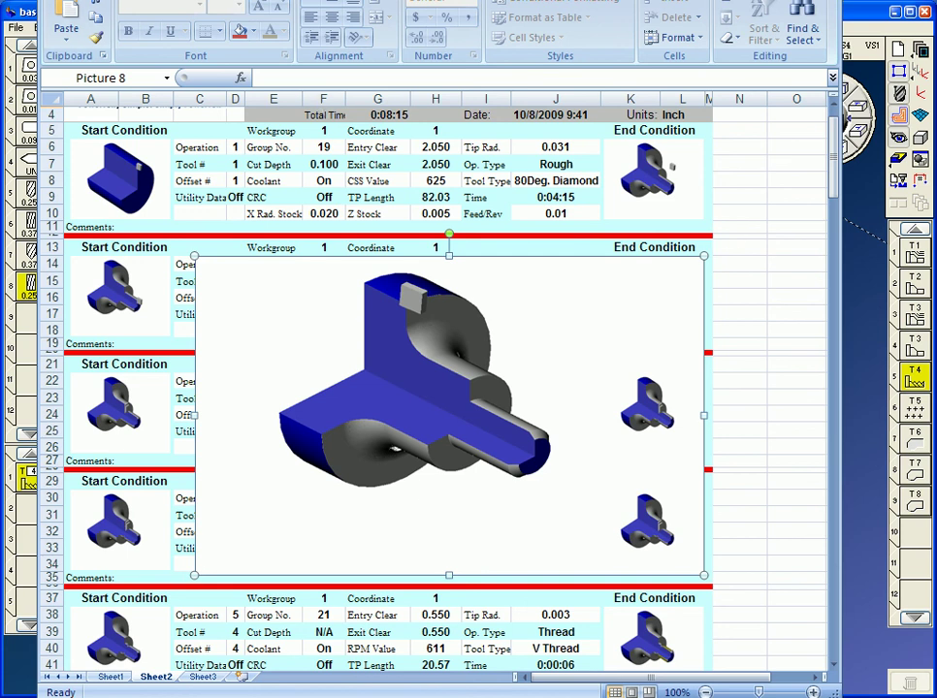
{"action": "key", "text": "ctrl+z"}
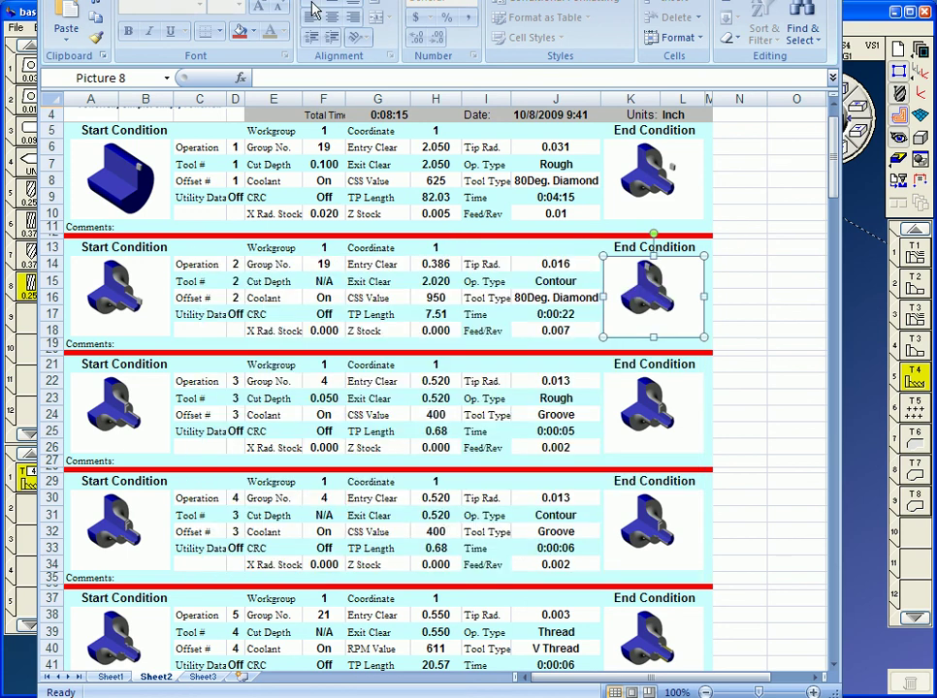
- Close the operation report workbook Ops.xls without saving the changes and return to GibbsCAM
{"action": "scroll", "coordinate": [670, 165], "scroll_direction": "up", "scroll_amount": 1}
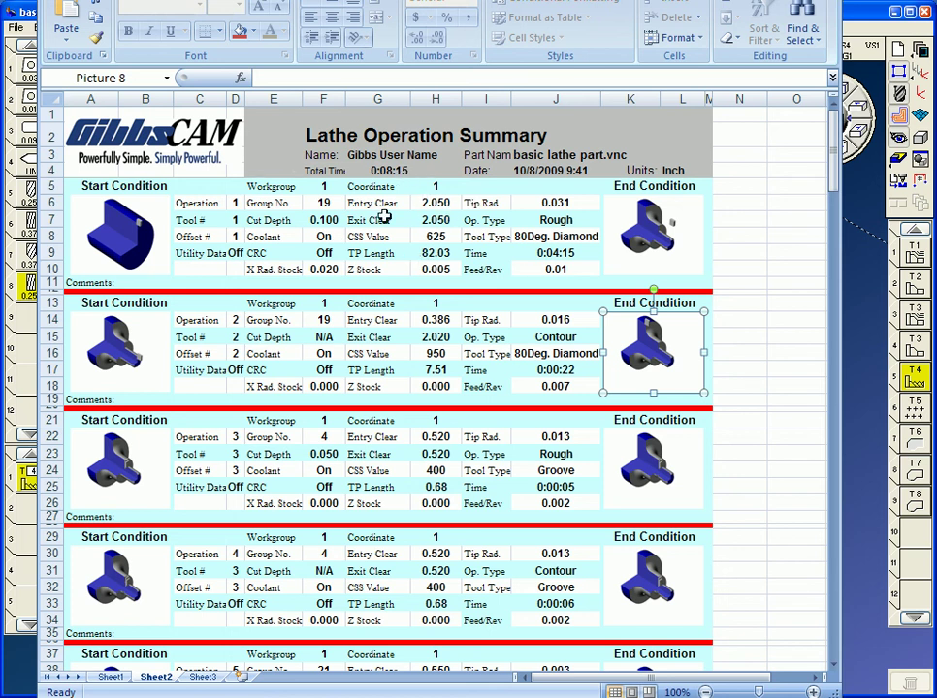
{"action": "key", "text": "alt+F4"}
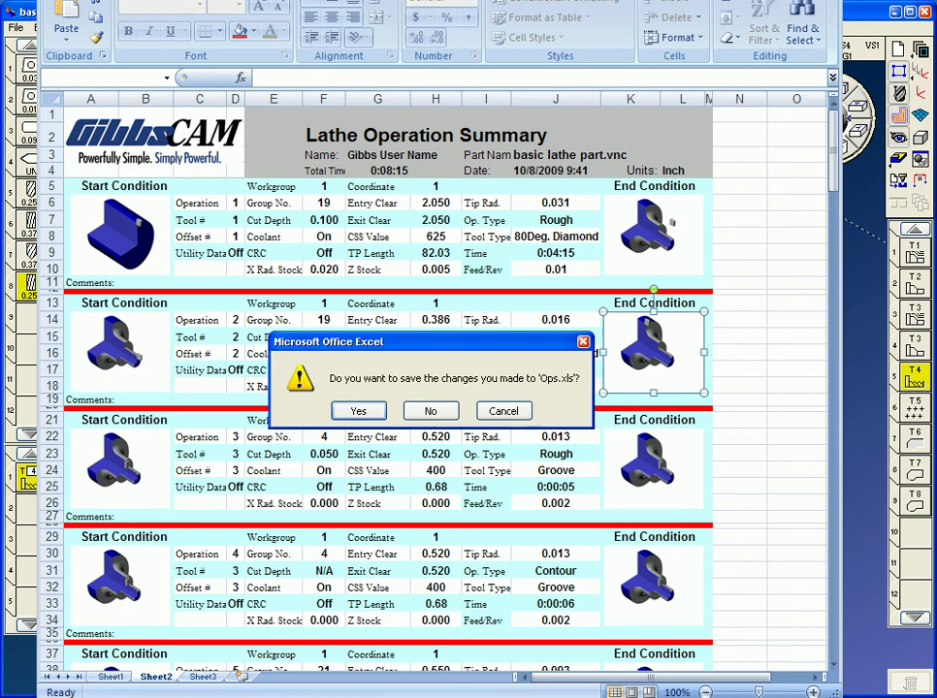
{"action": "left_click", "coordinate": [433, 407]}
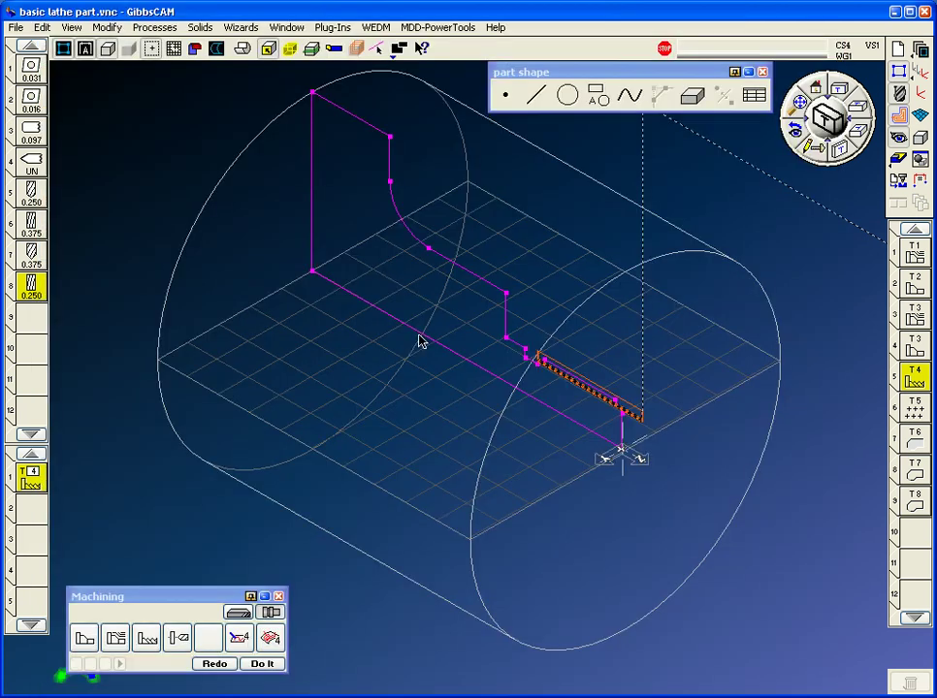
- Generate a Tool Report with the Reporter plug-in, examine the mill and lathe tool summaries, and close Tool.xls without saving
{"action": "left_click", "coordinate": [330, 28]}
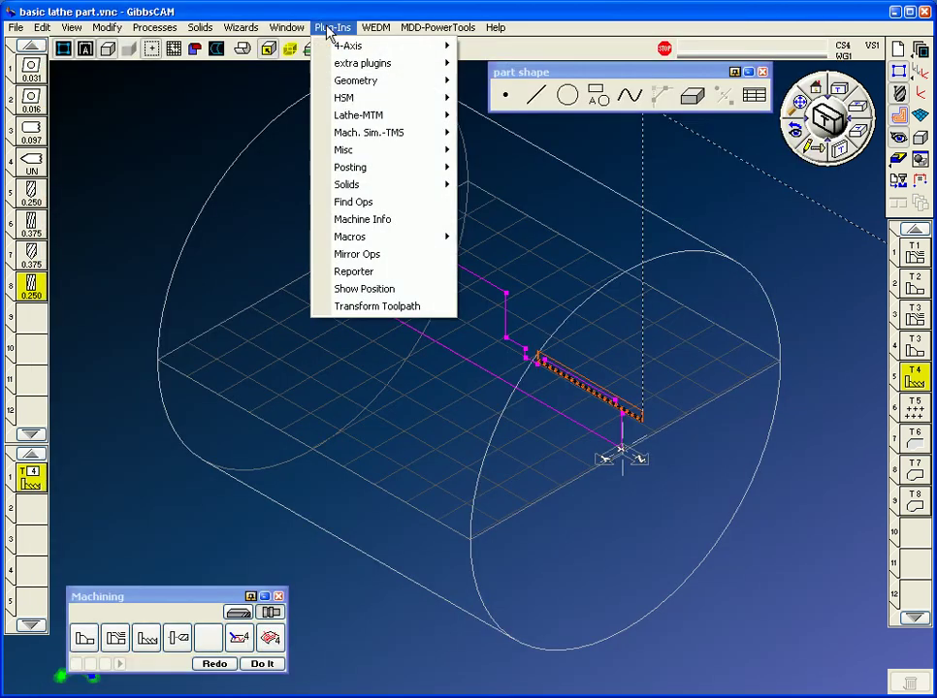
{"action": "left_click", "coordinate": [393, 273]}
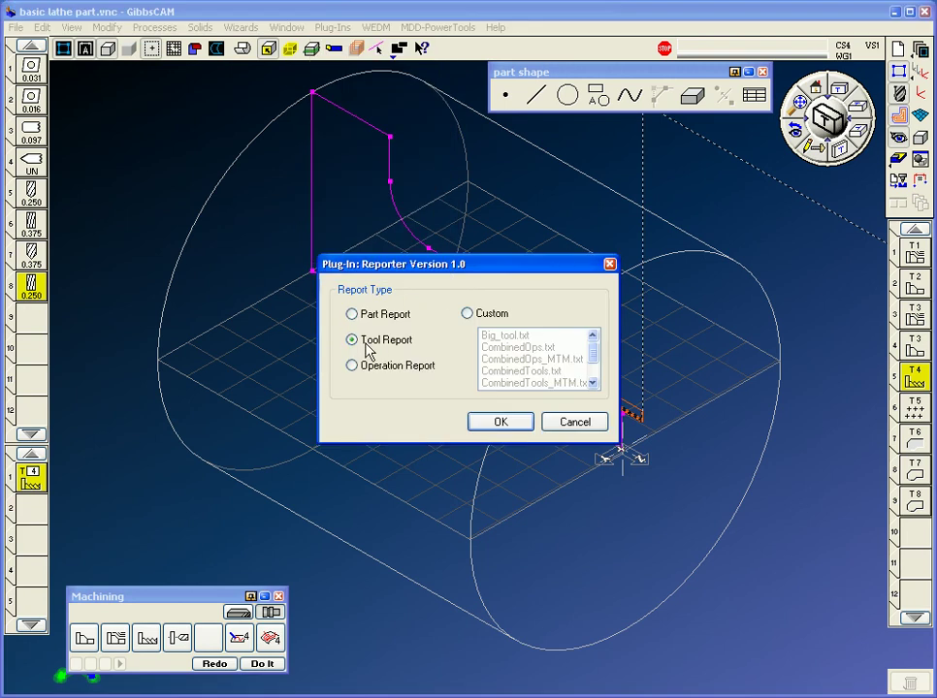
{"action": "left_click", "coordinate": [501, 423]}
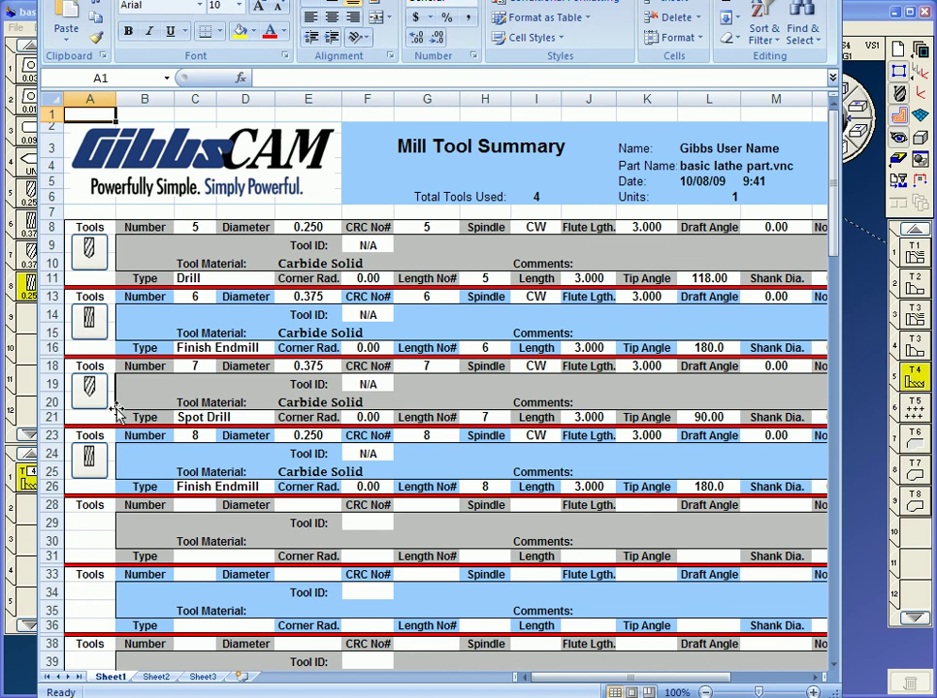
{"action": "left_click", "coordinate": [153, 679]}
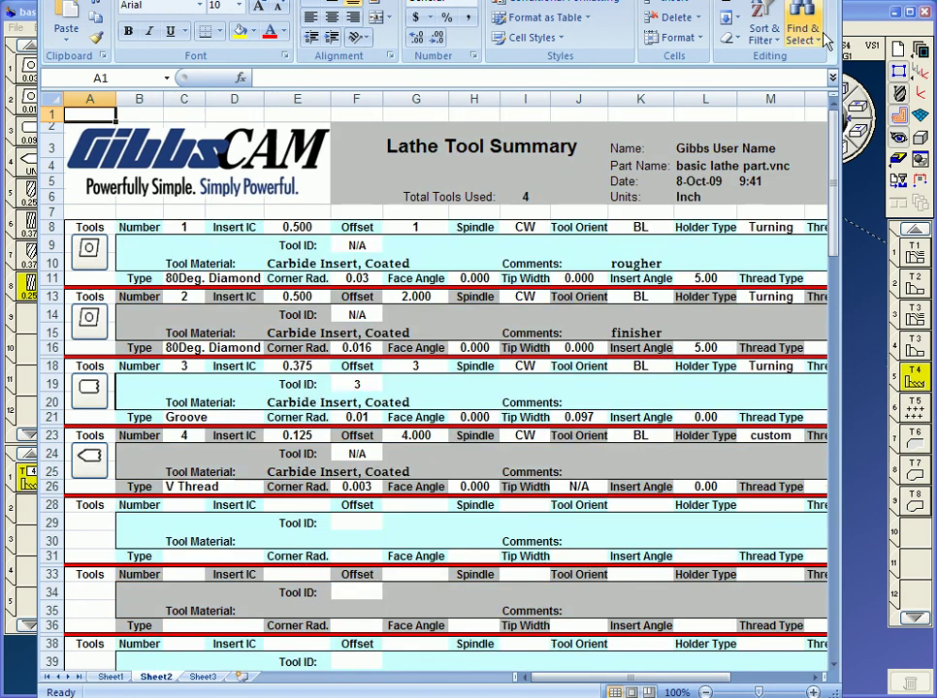
{"action": "key", "text": "alt+F4"}
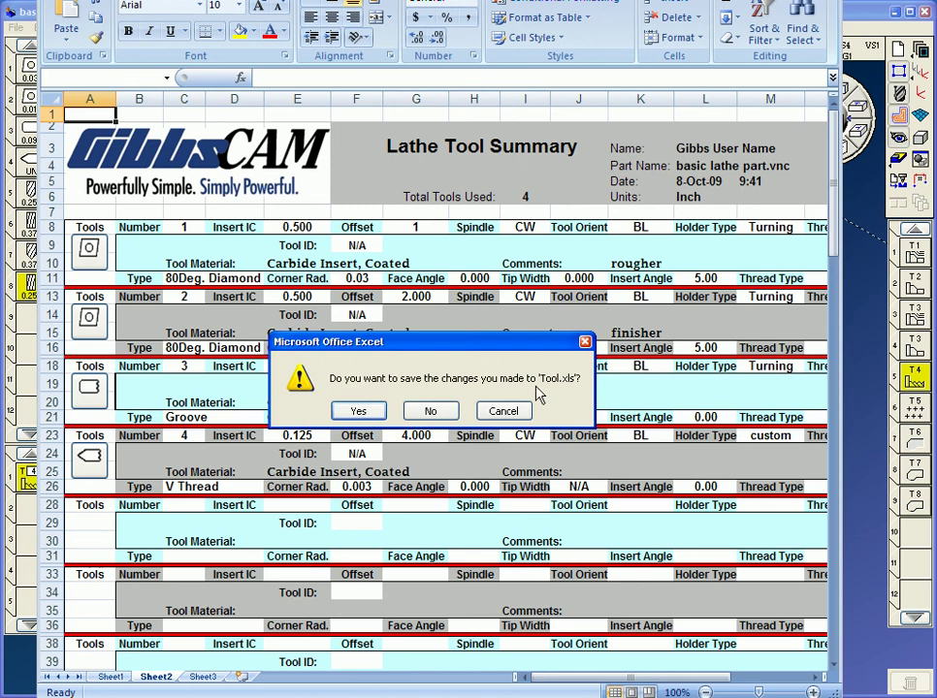
{"action": "left_click", "coordinate": [438, 413]}
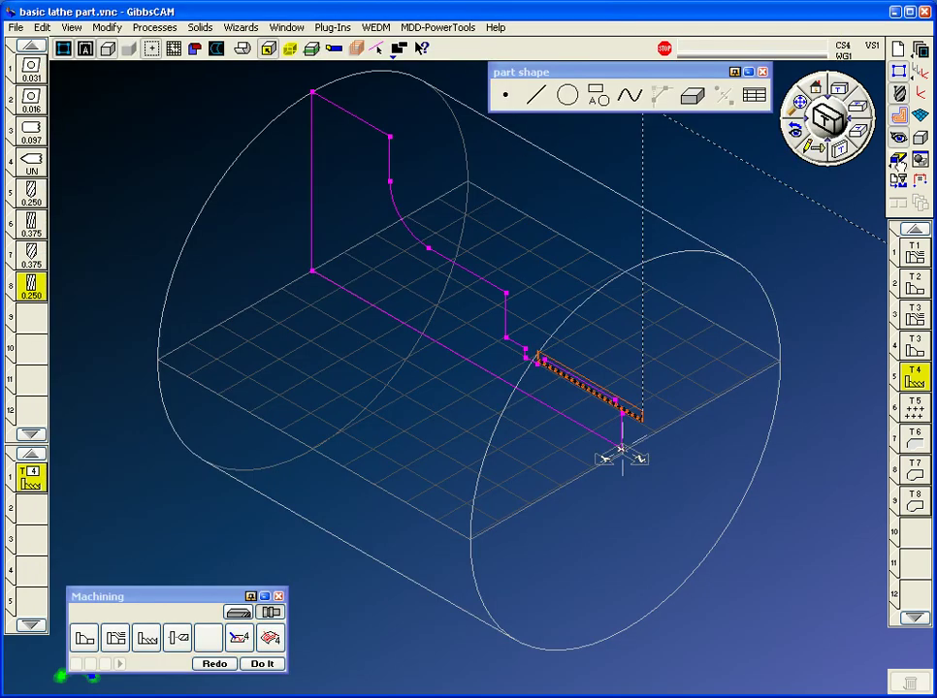
- Play the cut part simulation from the raw stock and switch the tool display to transparent
{"action": "left_click", "coordinate": [899, 160]}
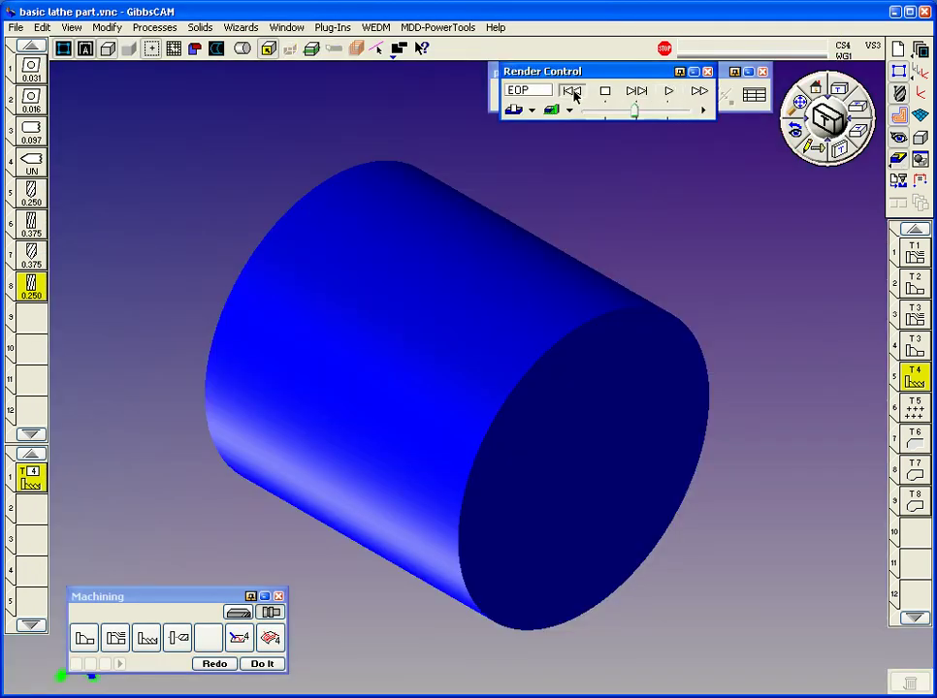
{"action": "left_click", "coordinate": [668, 91]}
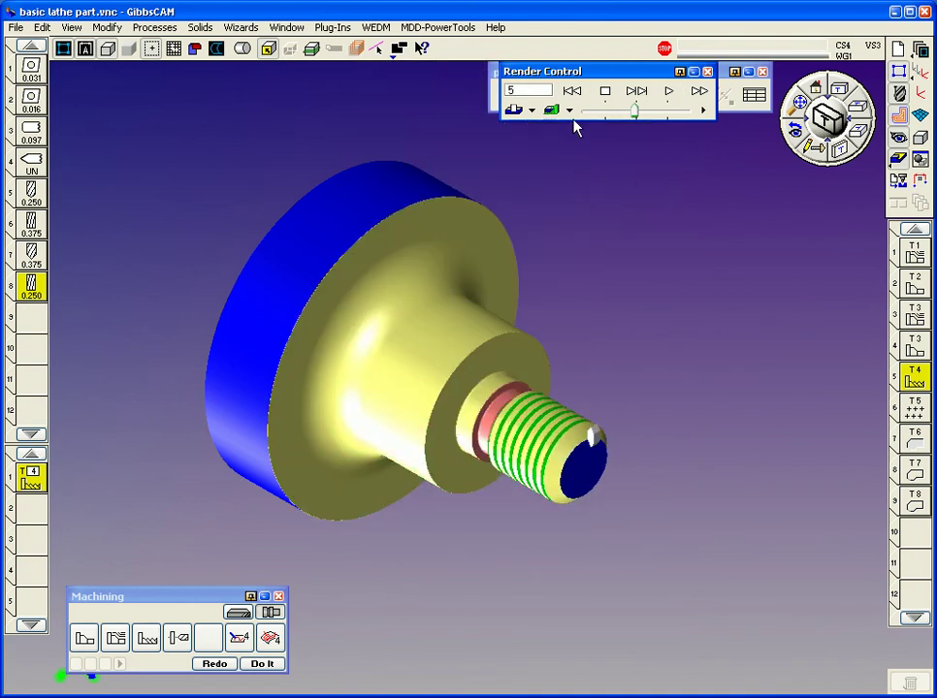
{"action": "left_click", "coordinate": [532, 109]}
{"action": "left_click", "coordinate": [546, 129]}
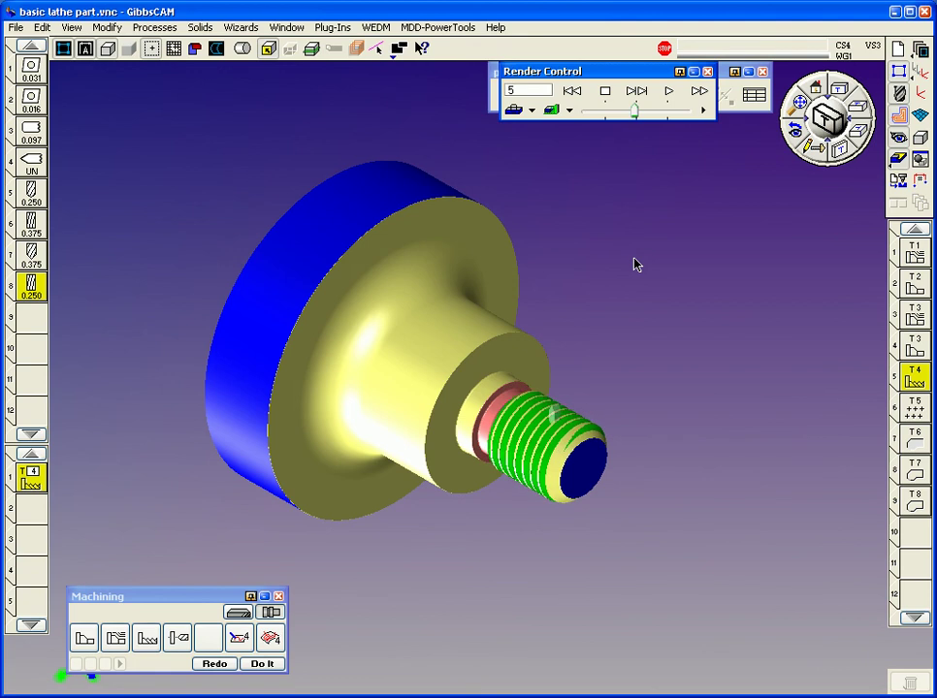